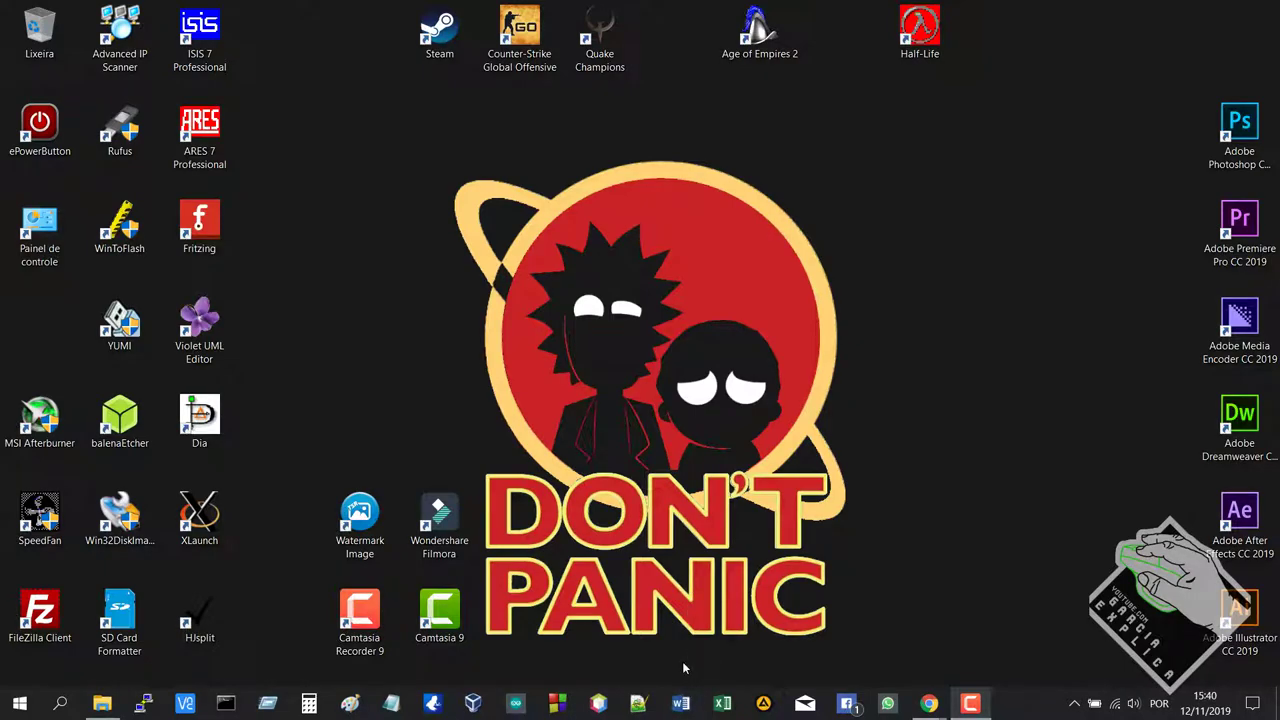
# Step: Launch Word, Excel and PowerPoint 2016 (found by searching 'power'), then bring the Google Chrome 1 page forward
pyautogui.click(681, 703)
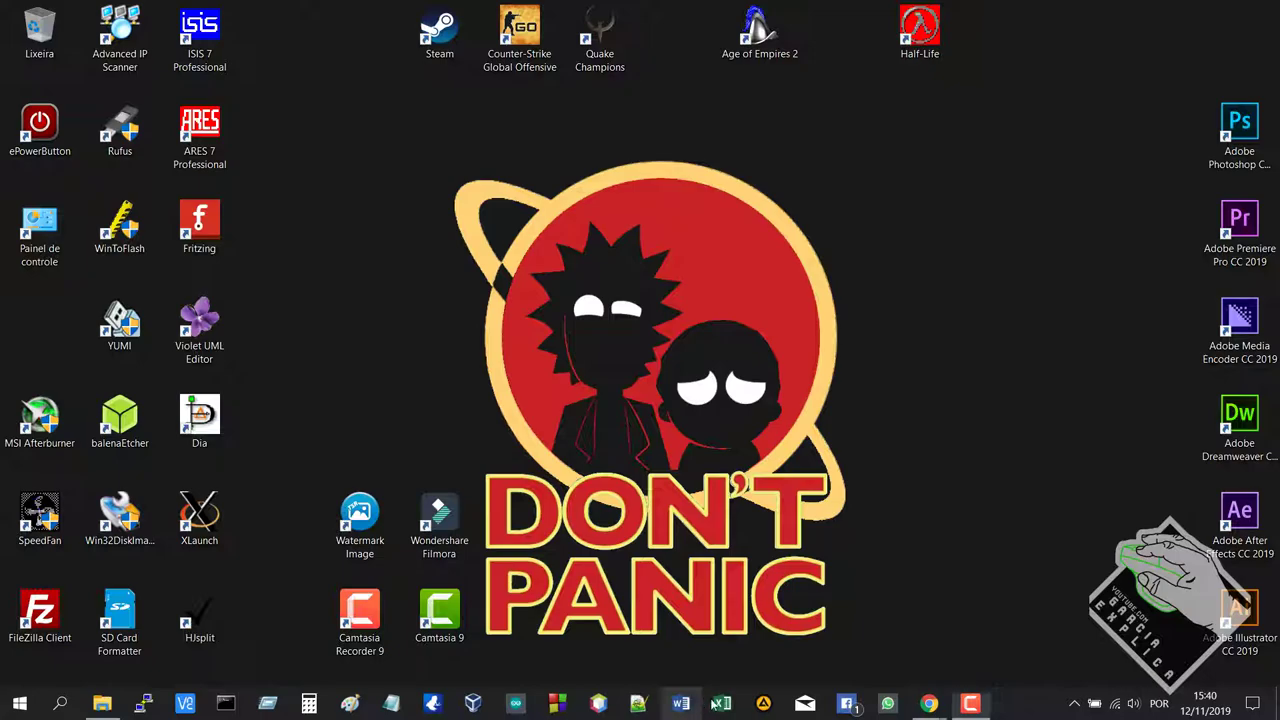
pyautogui.click(721, 703)
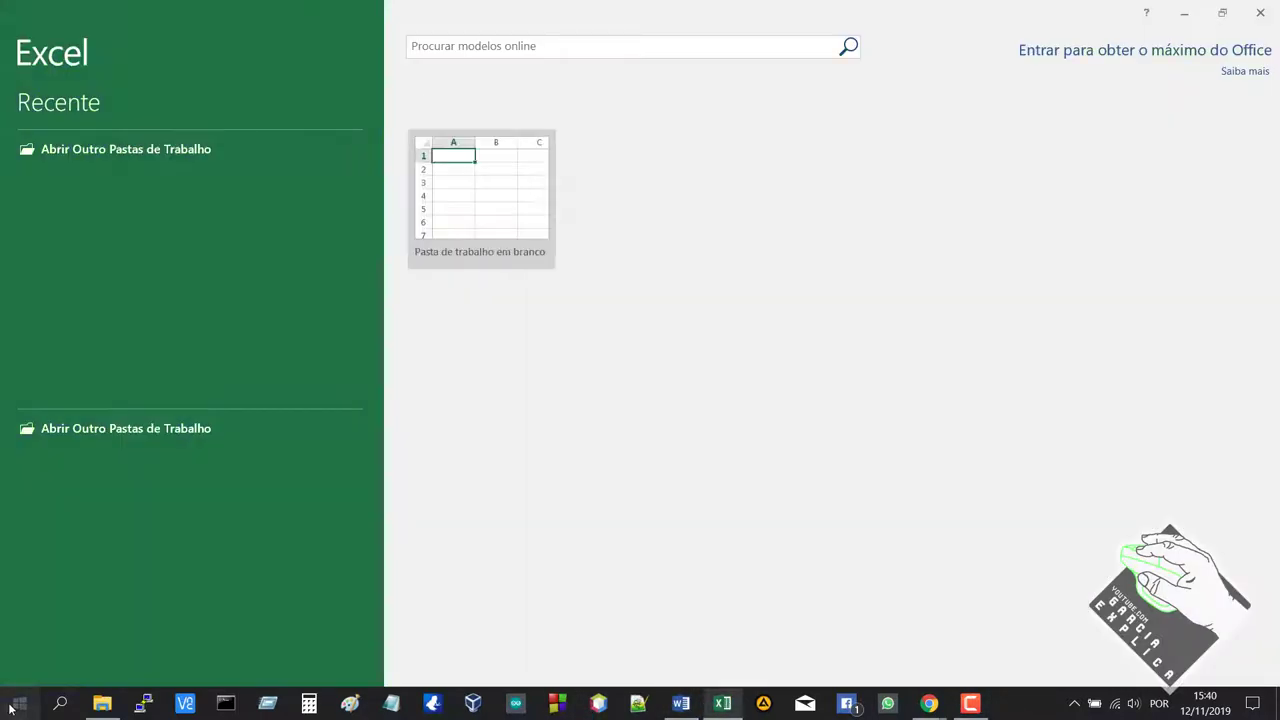
pyautogui.click(11, 707)
pyautogui.write('power')
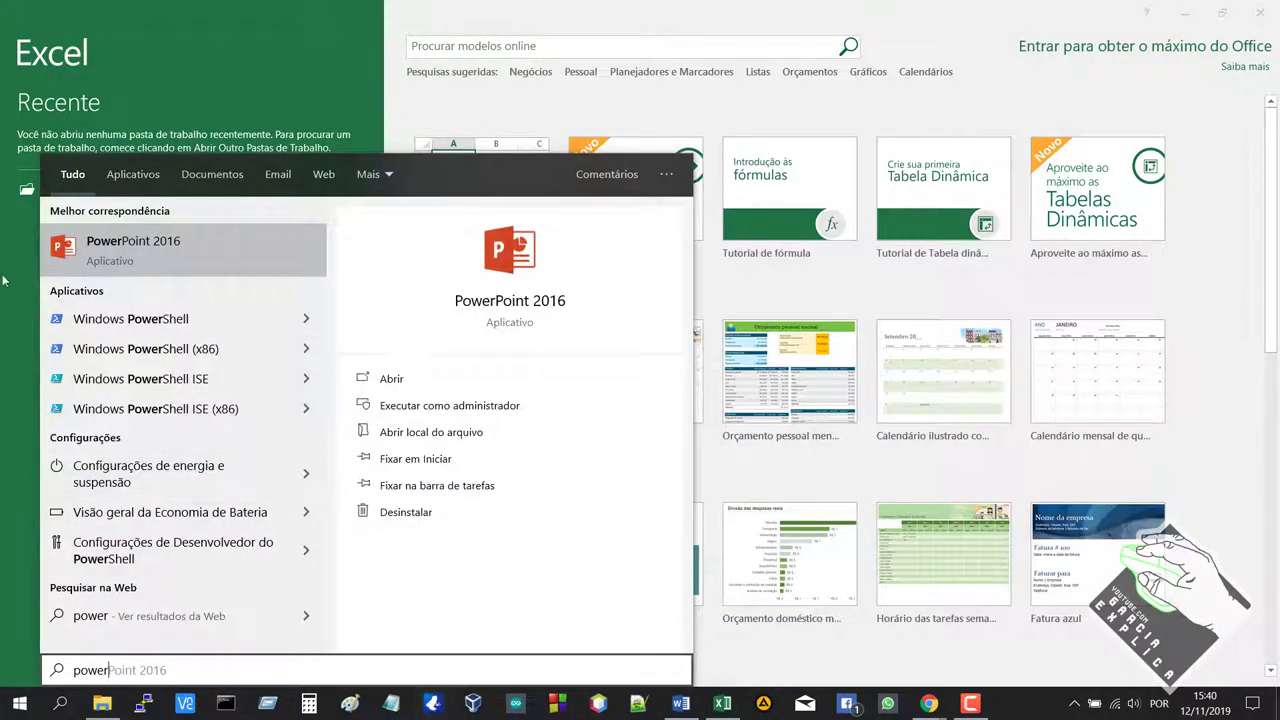
pyautogui.click(130, 248)
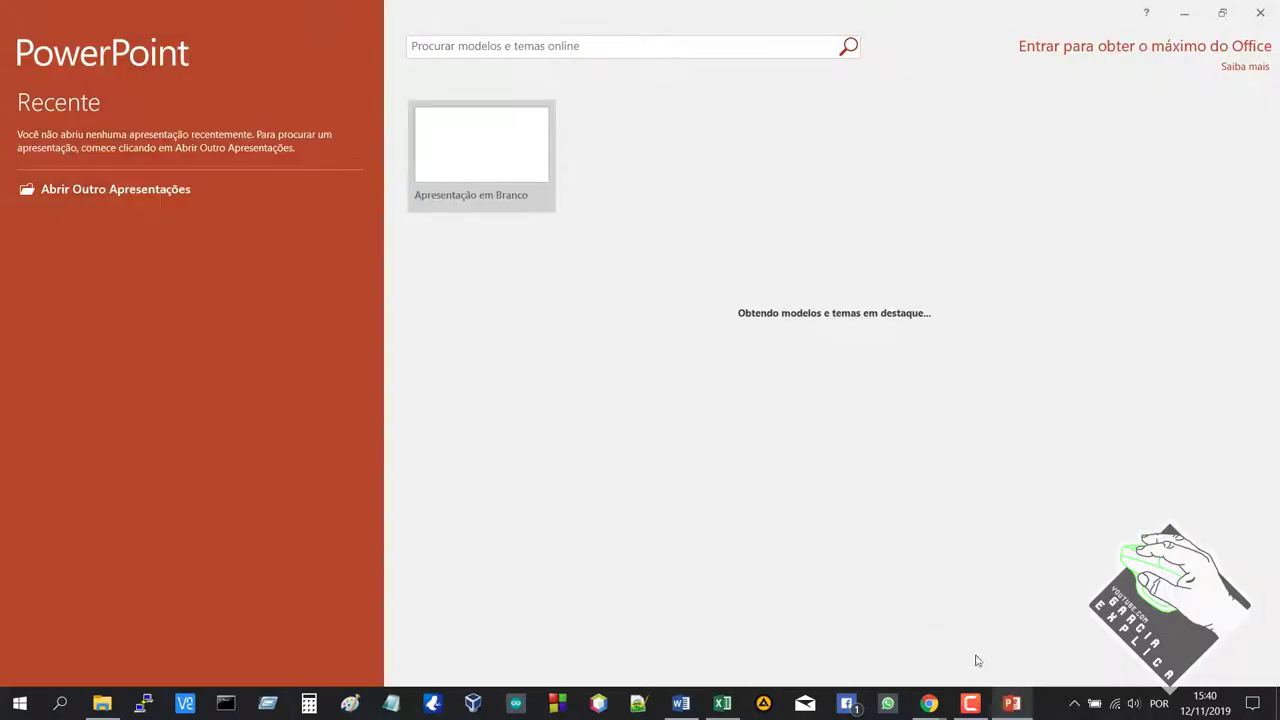
pyautogui.moveTo(929, 703)
pyautogui.click(1012, 615)
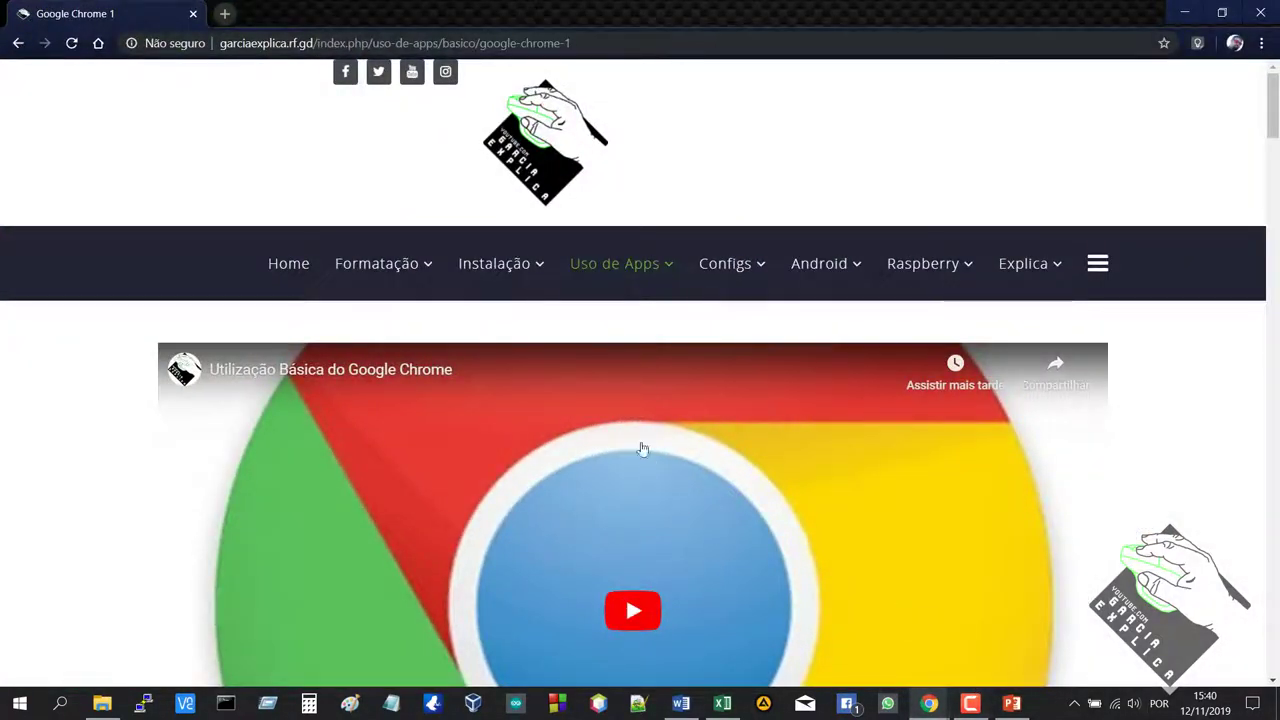
pyautogui.scroll(-3, 660, 455)
pyautogui.scroll(-4, 688, 455)
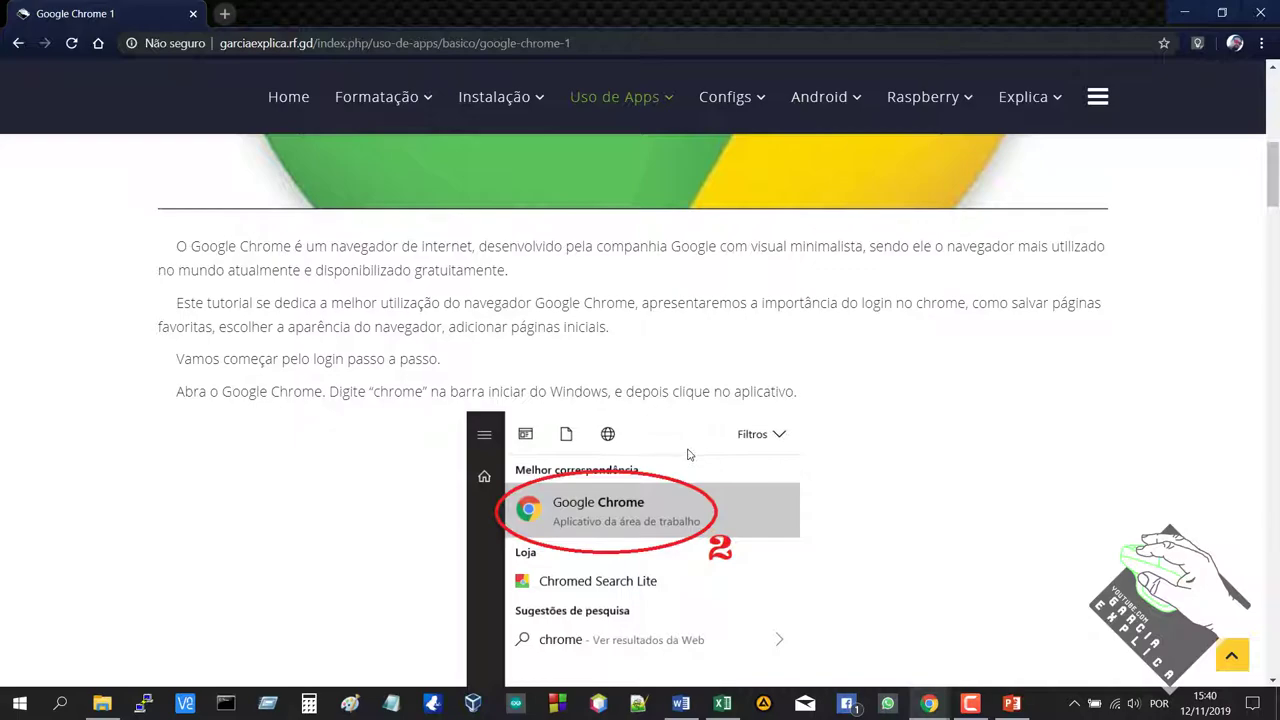
pyautogui.scroll(-4, 688, 455)
pyautogui.scroll(-4, 688, 455)
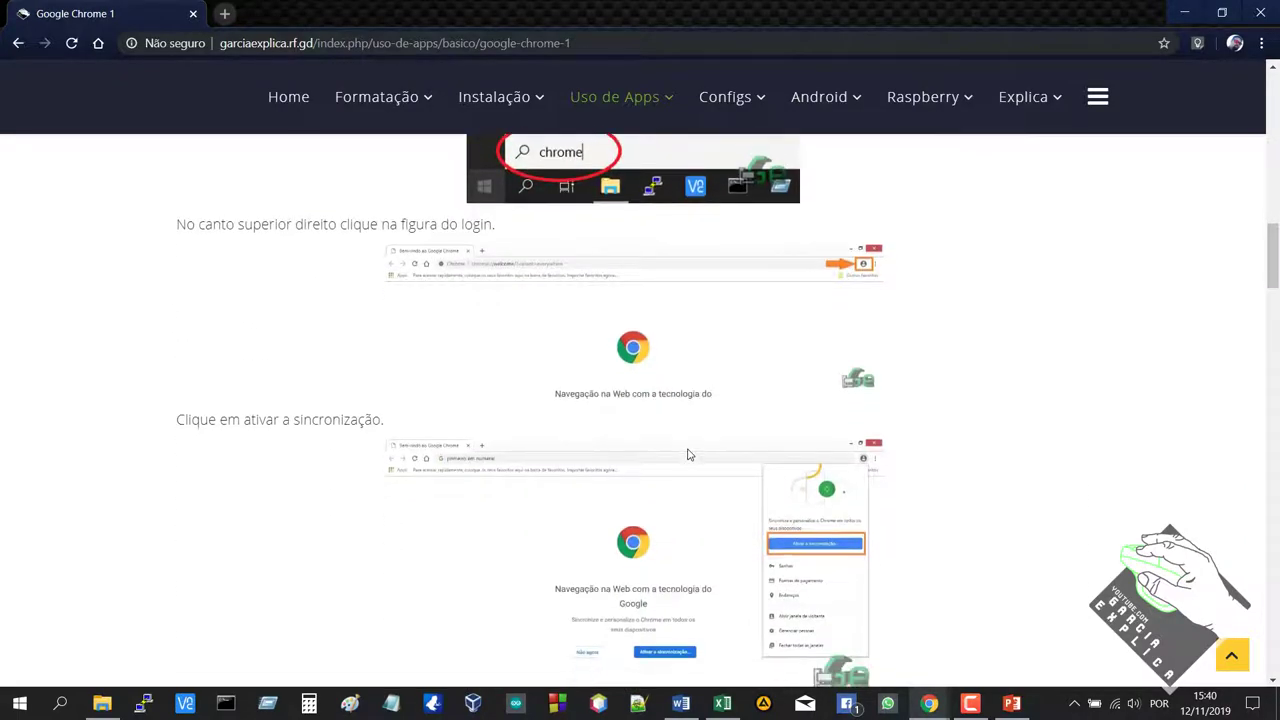
pyautogui.scroll(-2, 688, 455)
pyautogui.scroll(-3, 688, 455)
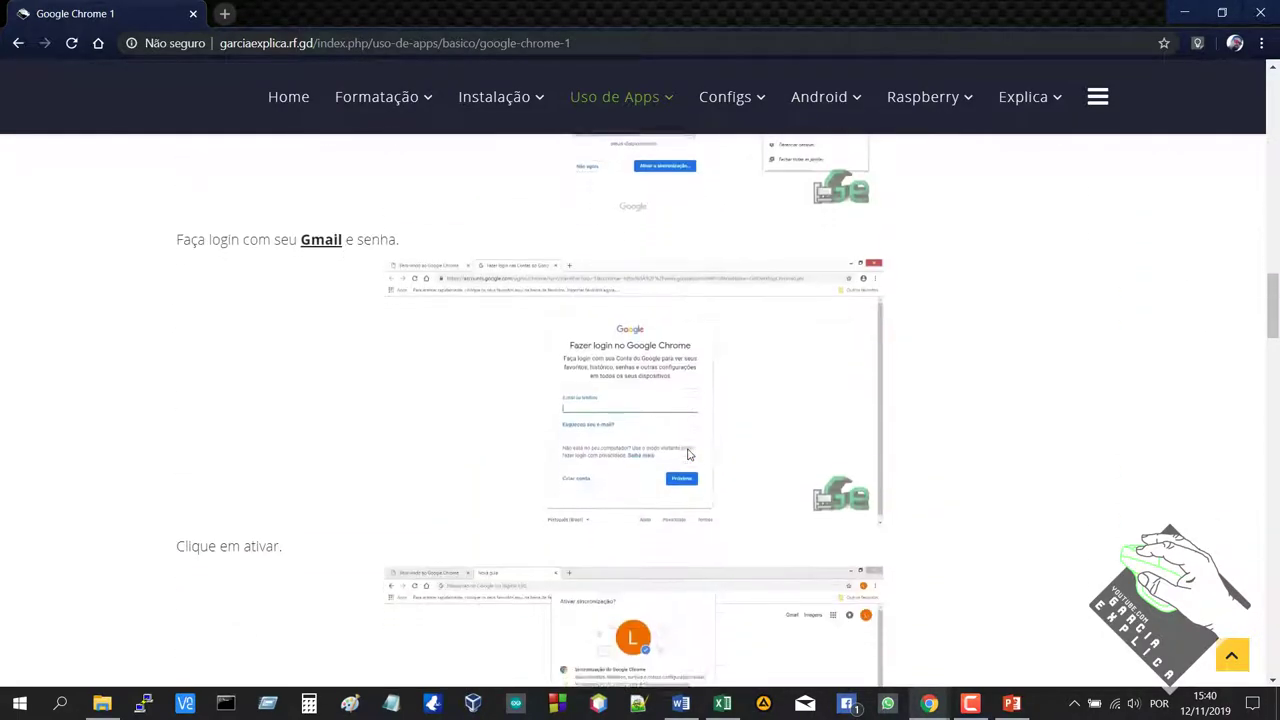
pyautogui.scroll(-5, 688, 455)
pyautogui.scroll(-2, 688, 455)
pyautogui.scroll(-6, 688, 455)
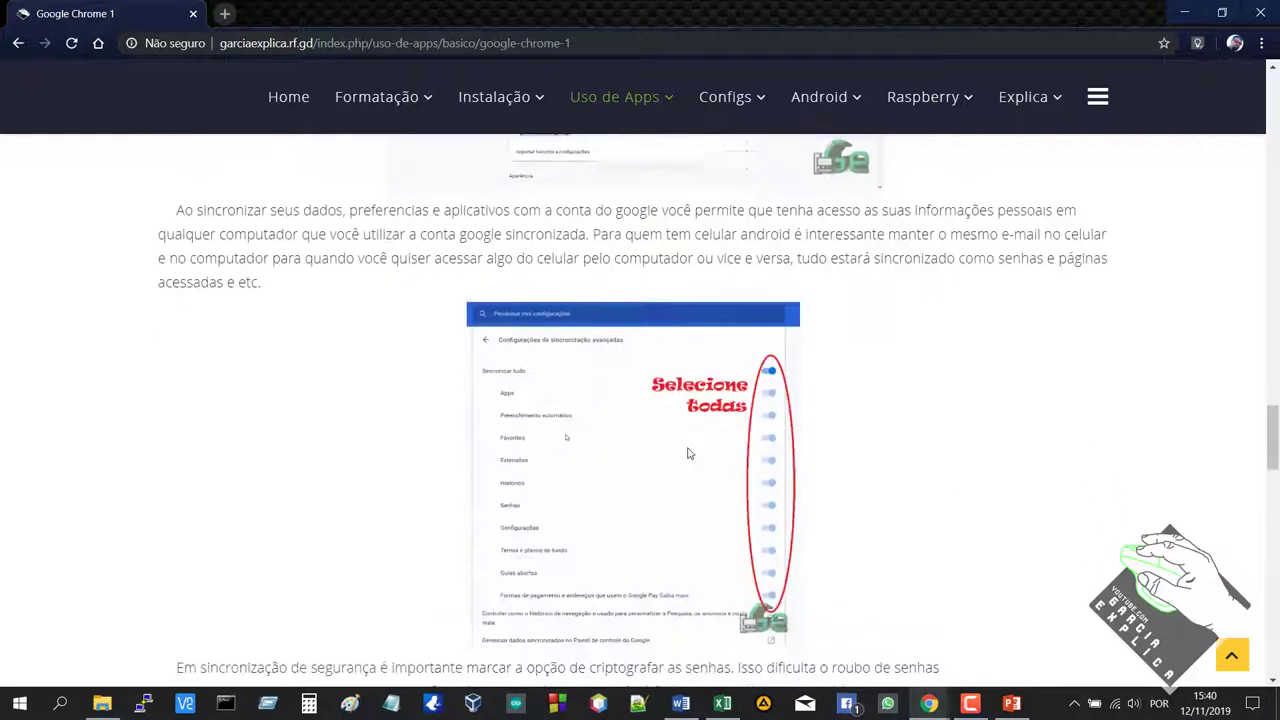
pyautogui.scroll(-5, 688, 453)
pyautogui.scroll(6, 688, 453)
pyautogui.scroll(4, 688, 453)
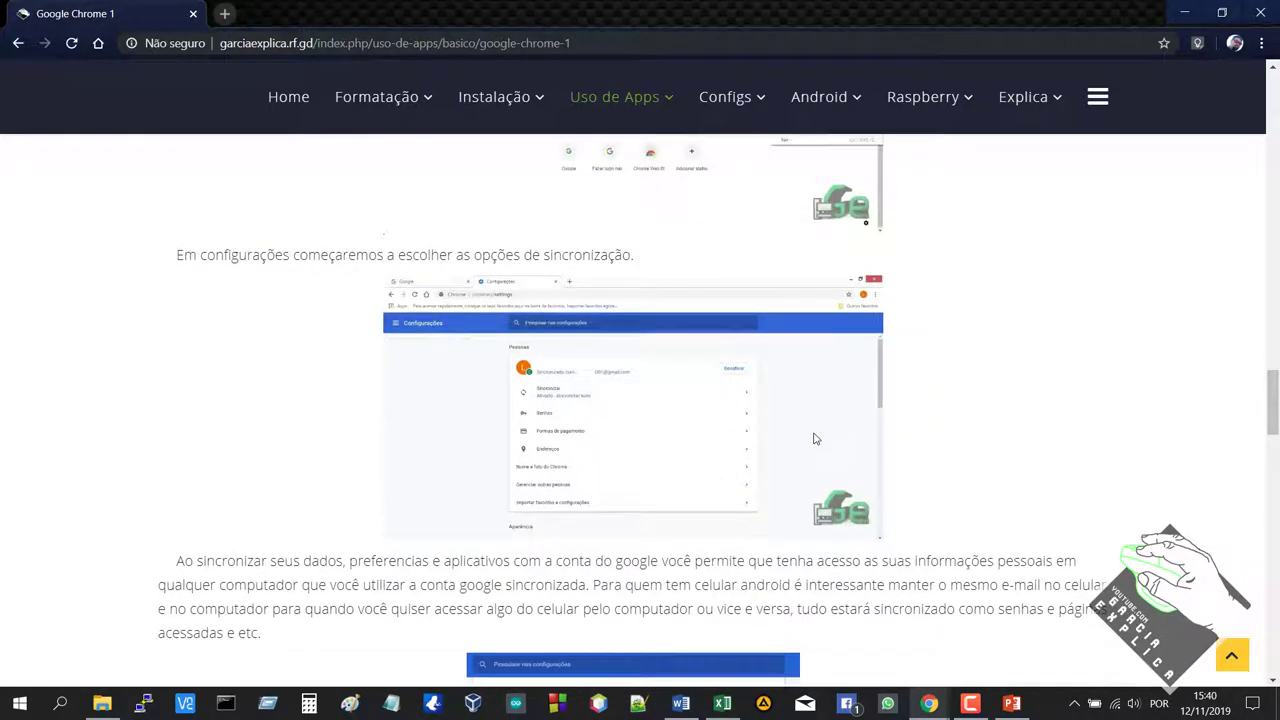
pyautogui.scroll(1, 829, 394)
pyautogui.scroll(6, 823, 366)
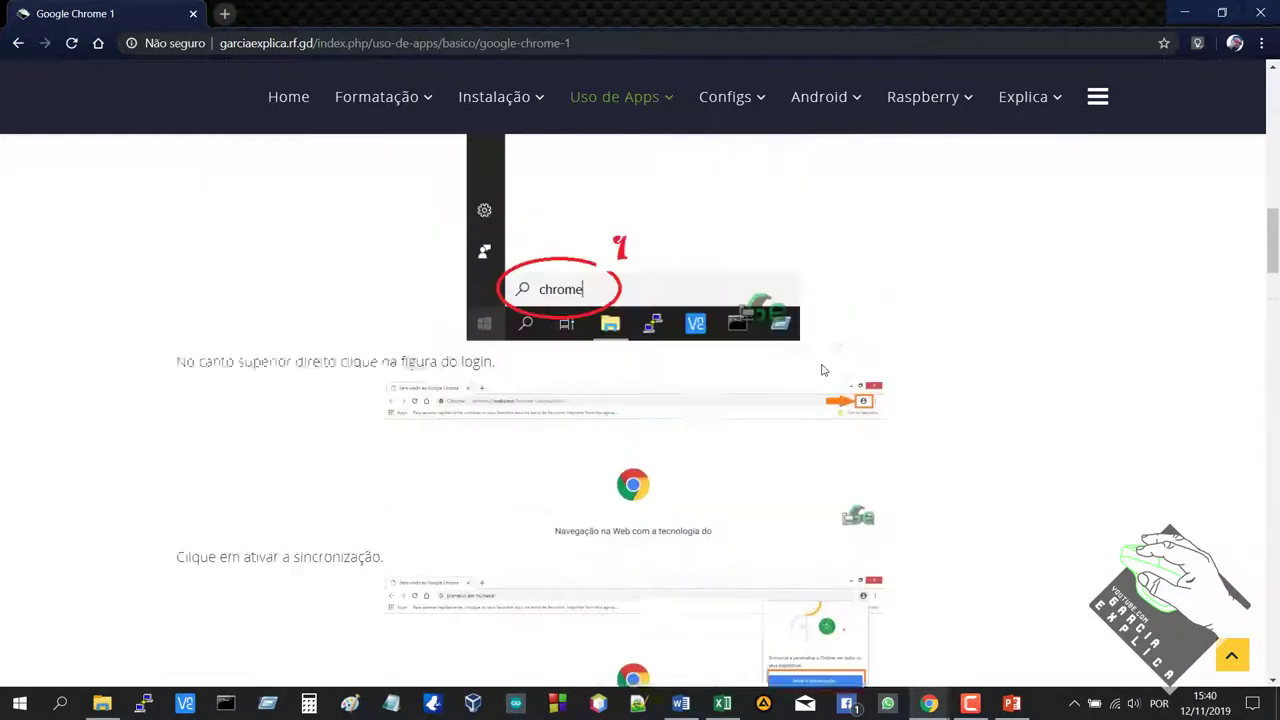
pyautogui.scroll(6, 822, 369)
pyautogui.scroll(5, 822, 370)
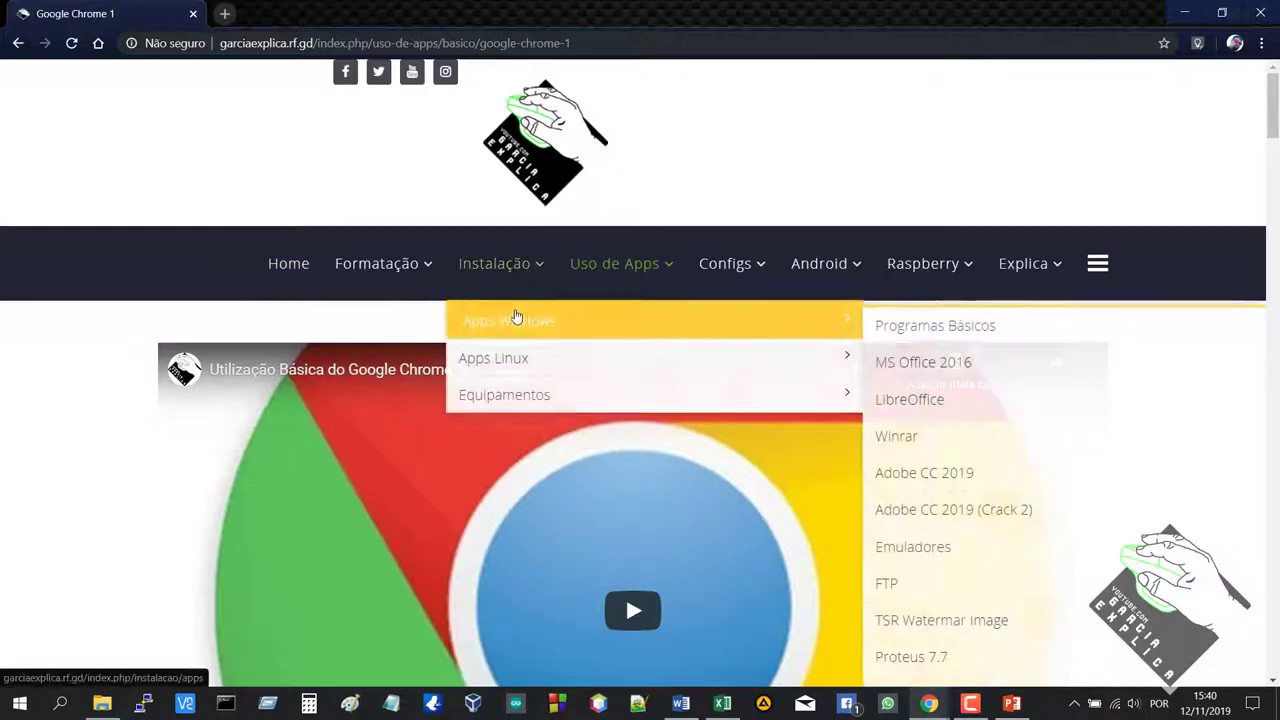
pyautogui.scroll(-4, 516, 316)
pyautogui.scroll(-3, 516, 316)
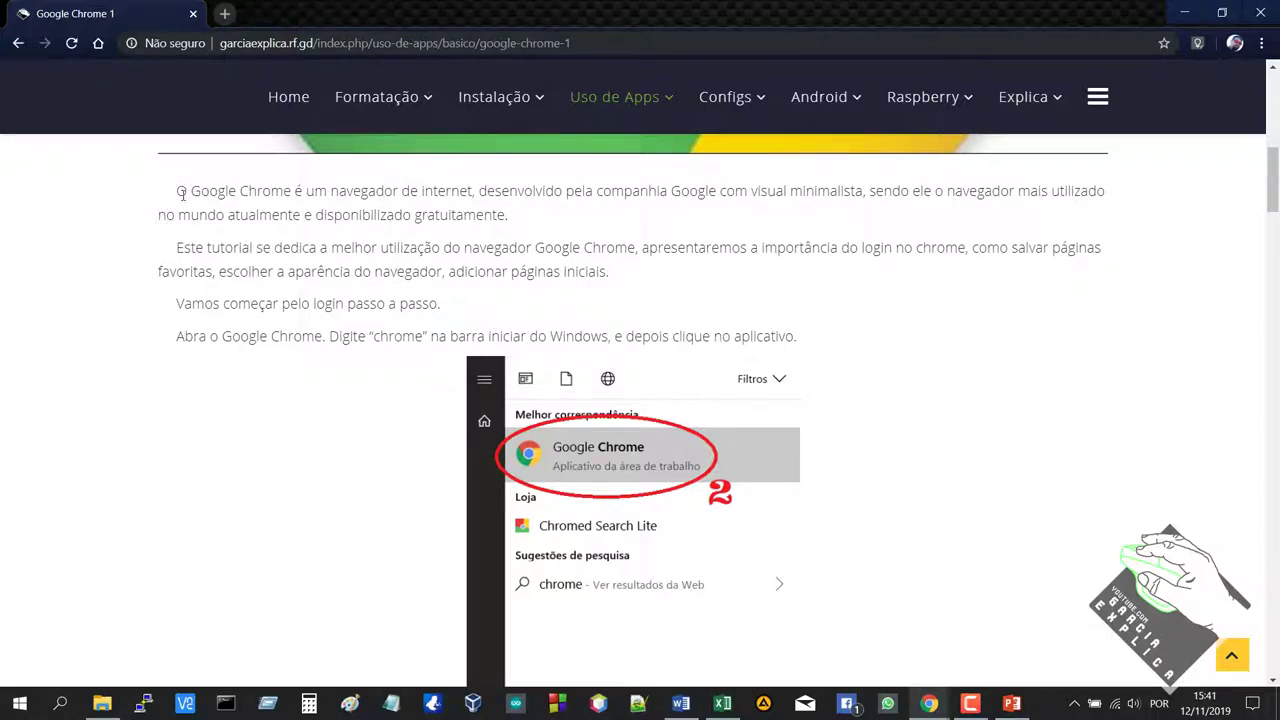
pyautogui.scroll(5, 480, 313)
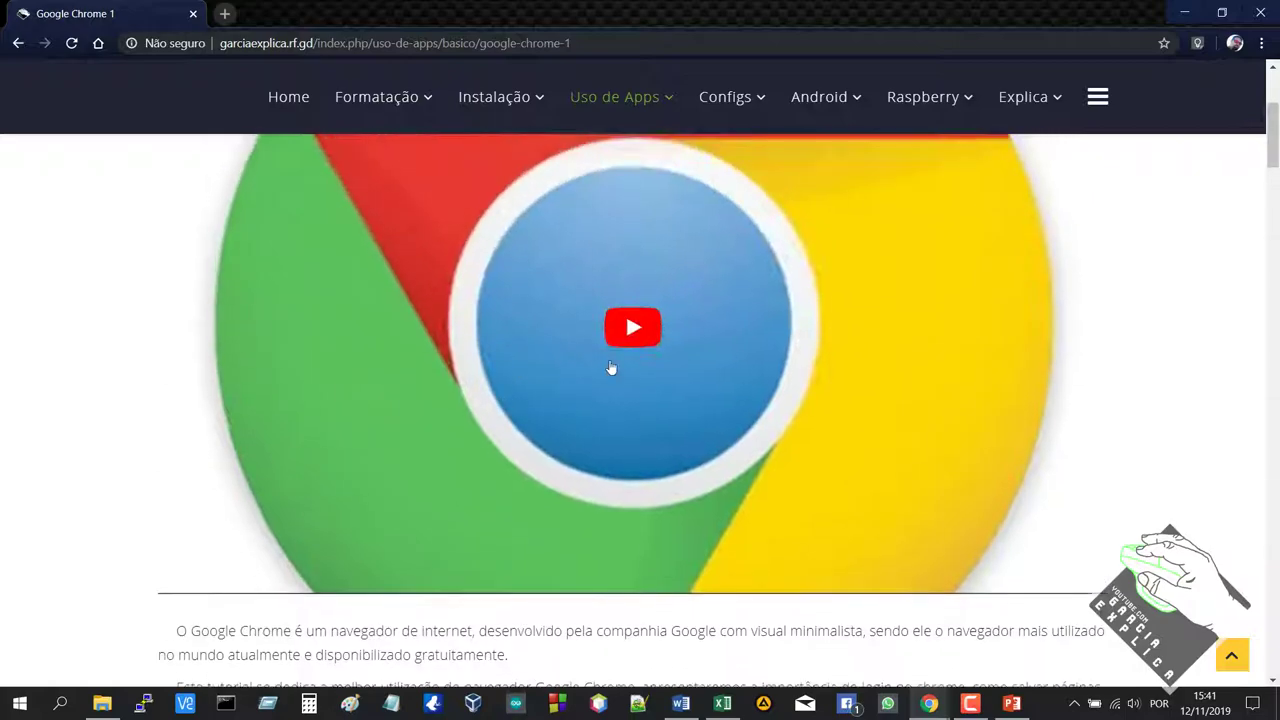
pyautogui.scroll(-2, 611, 368)
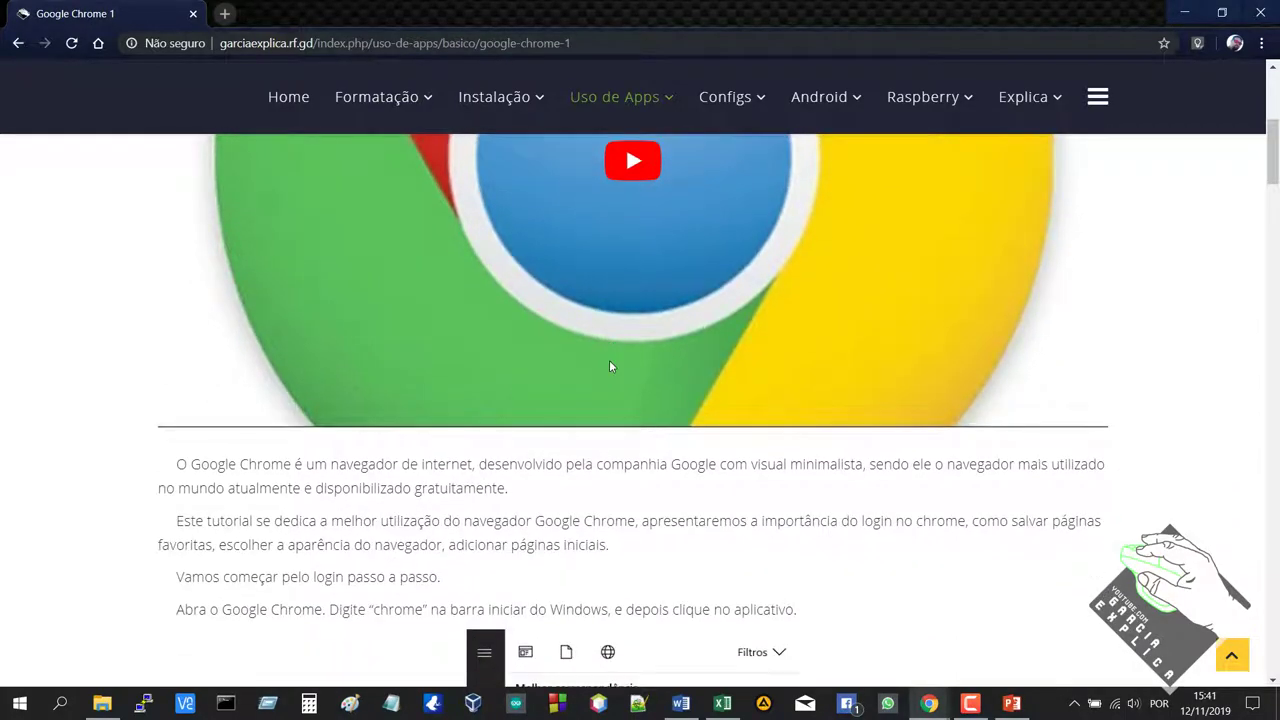
pyautogui.hotkey('ctrl', 'p')
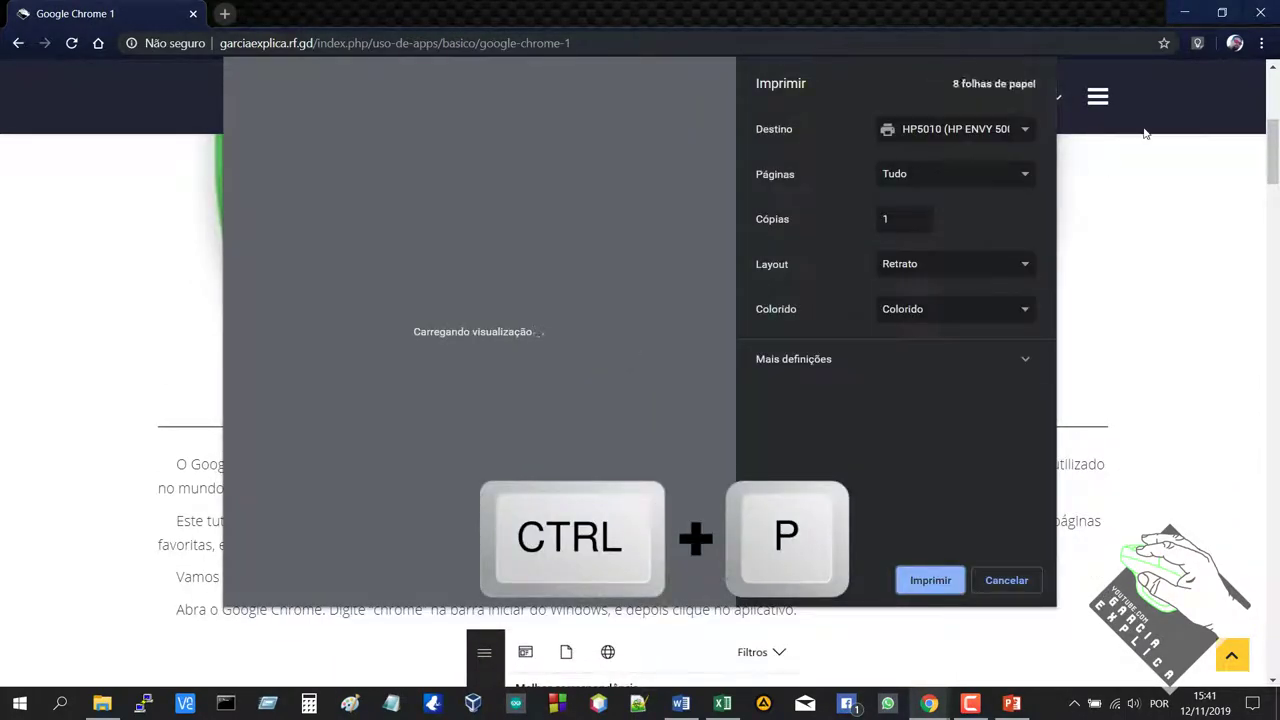
pyautogui.click(1262, 43)
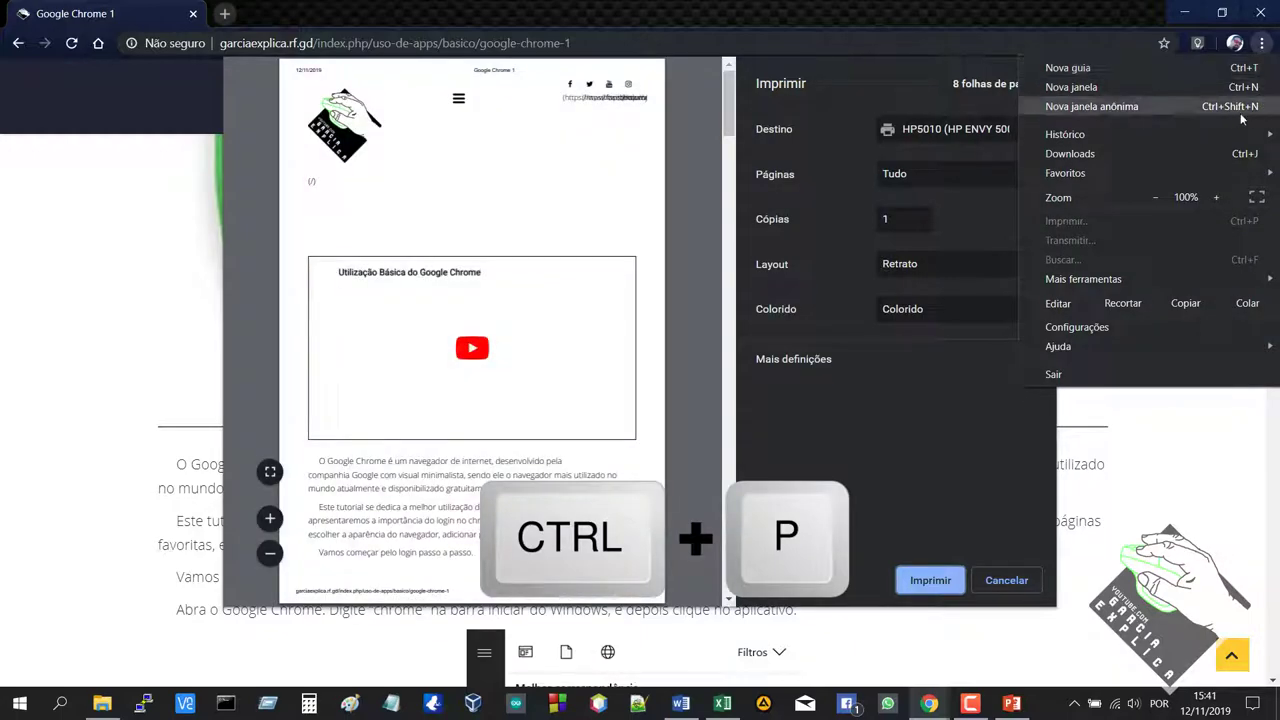
pyautogui.click(1259, 45)
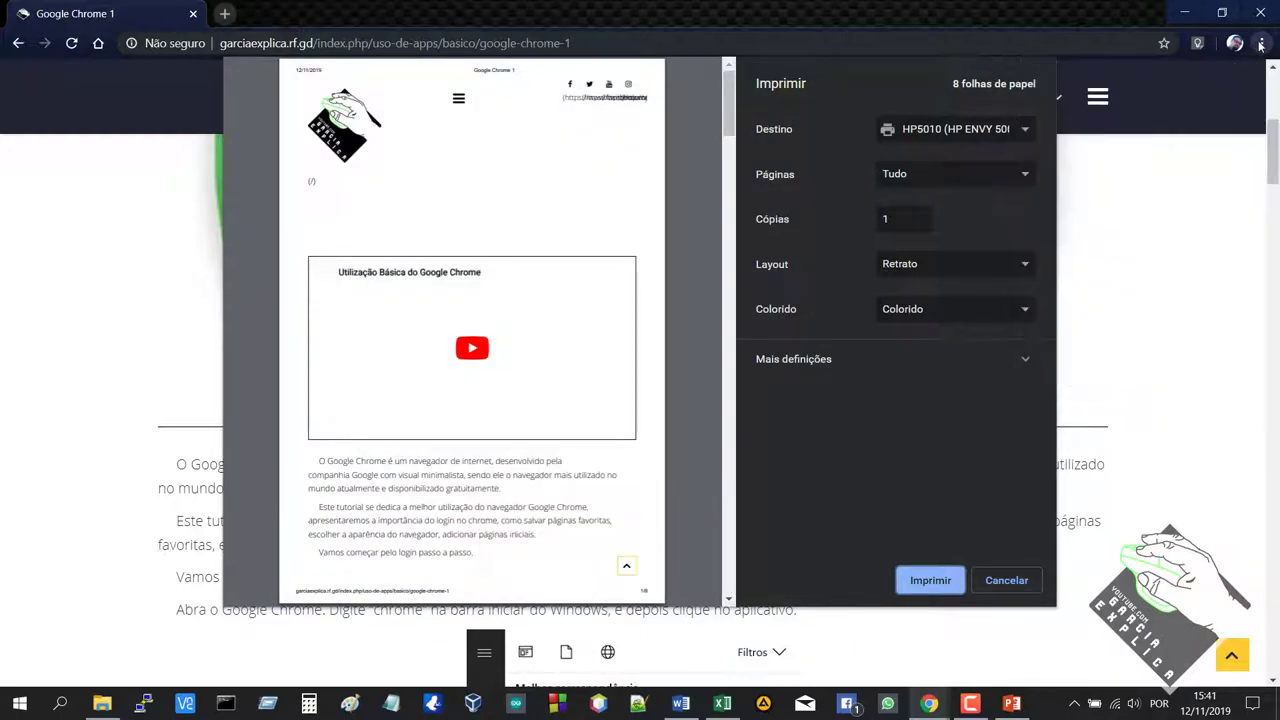
pyautogui.click(1259, 45)
pyautogui.click(1013, 224)
pyautogui.scroll(-3, 533, 233)
pyautogui.scroll(3, 533, 231)
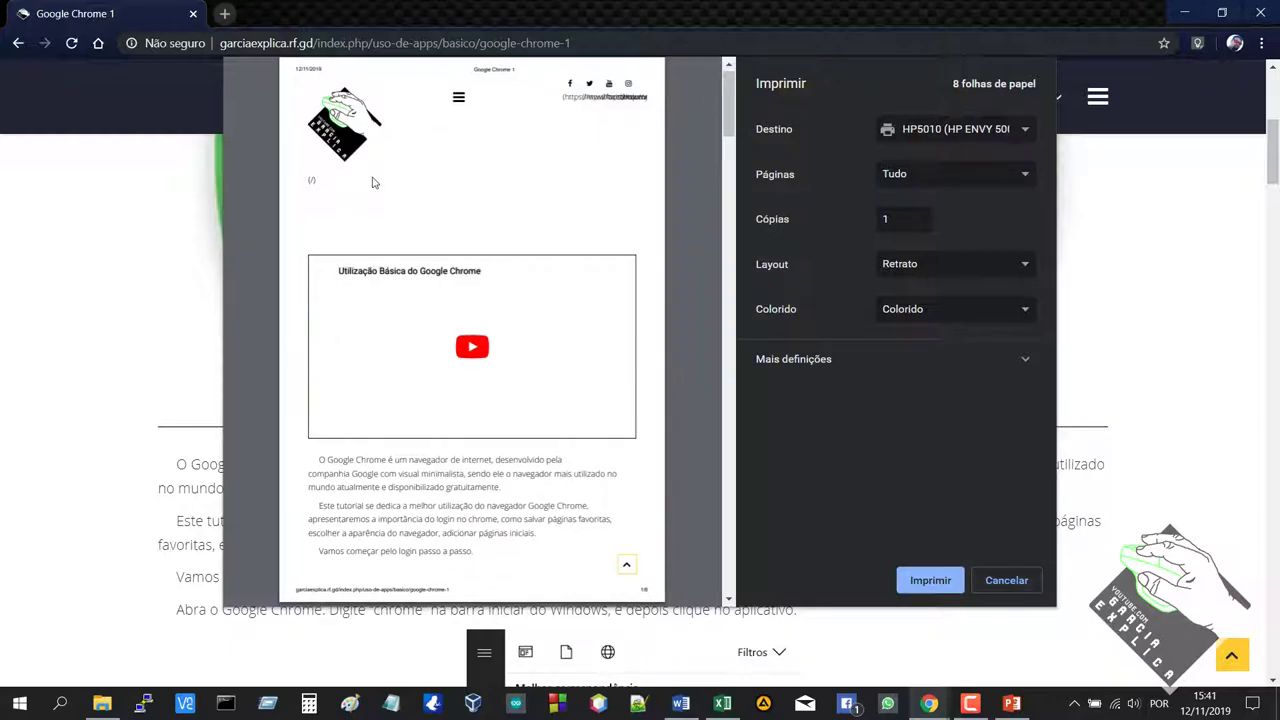
pyautogui.scroll(-2, 373, 185)
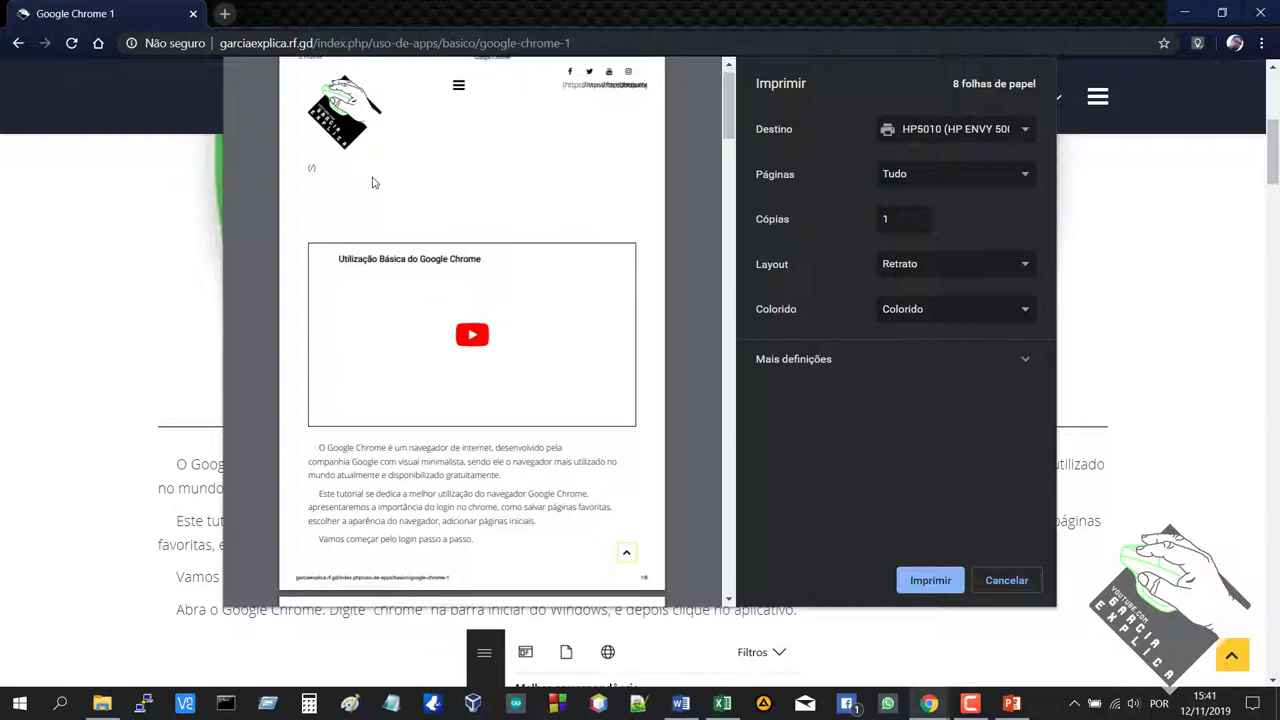
pyautogui.scroll(2, 390, 300)
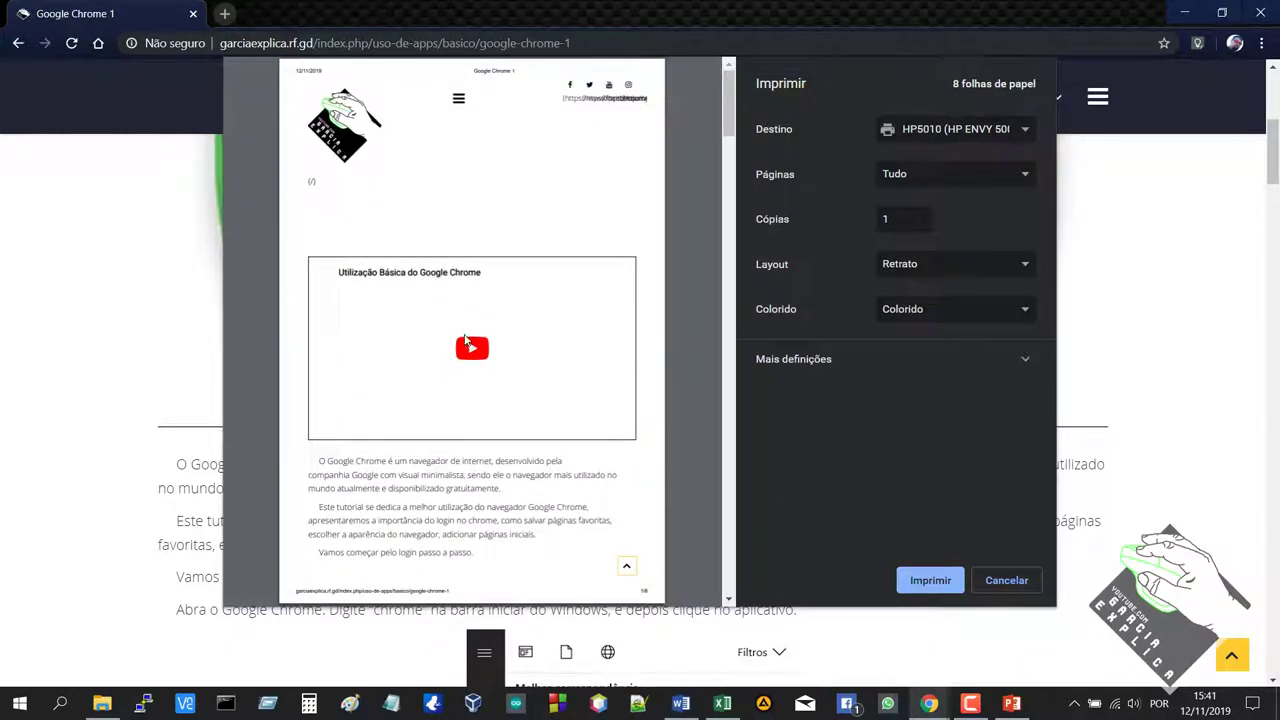
pyautogui.scroll(-1, 465, 341)
pyautogui.scroll(-2, 465, 340)
pyautogui.scroll(-2, 464, 337)
pyautogui.scroll(-1, 462, 333)
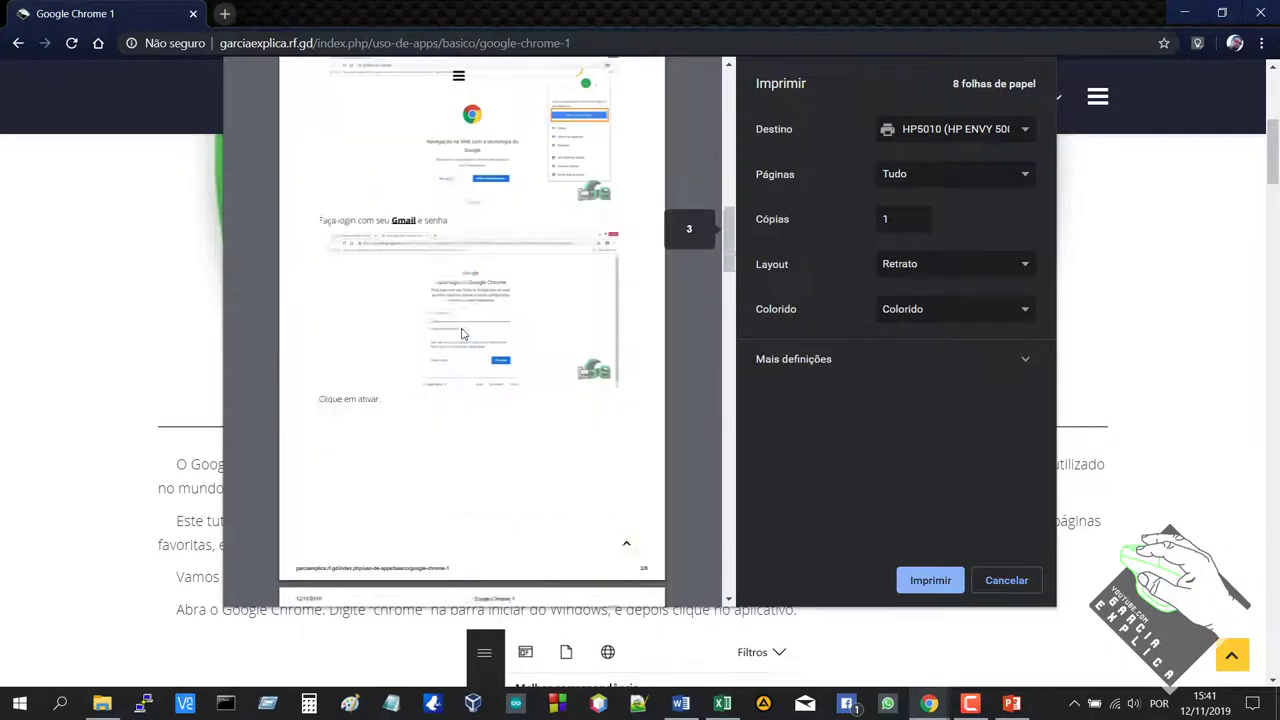
pyautogui.scroll(-2, 462, 333)
pyautogui.scroll(-2, 462, 333)
pyautogui.scroll(-2, 462, 333)
pyautogui.scroll(-2, 462, 333)
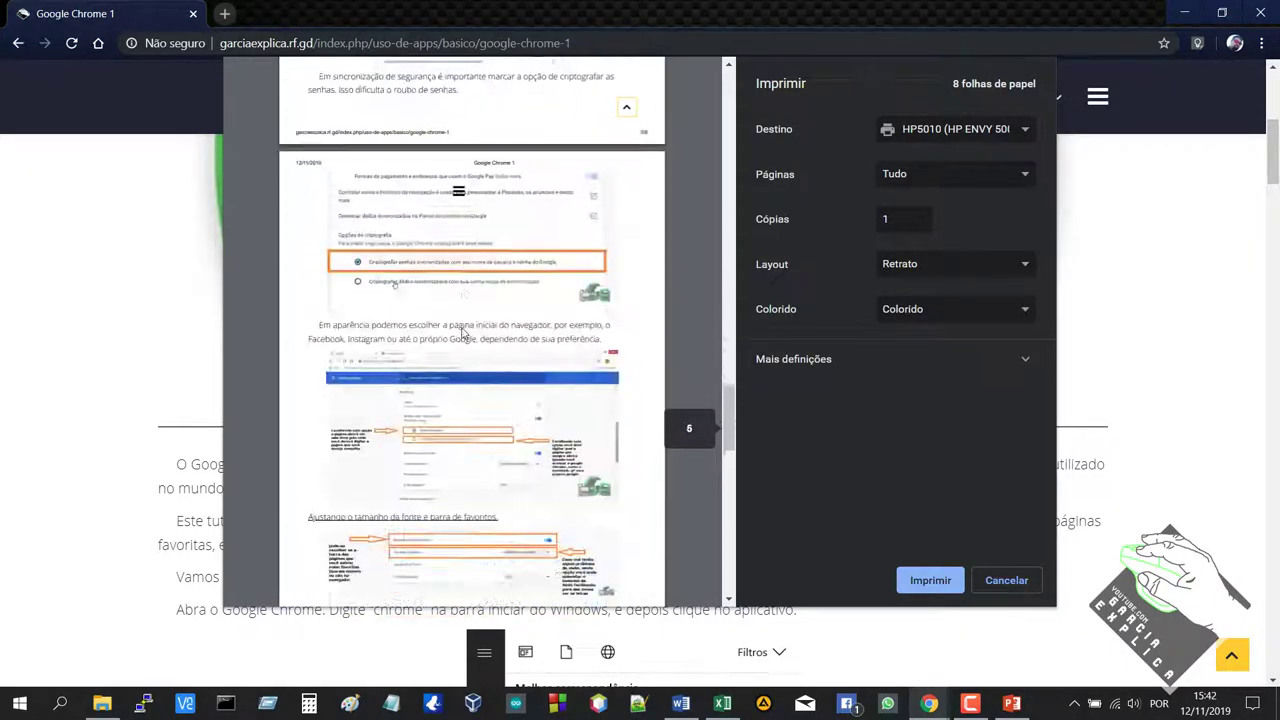
pyautogui.scroll(-3, 462, 333)
pyautogui.scroll(-3, 462, 333)
pyautogui.scroll(-2, 461, 332)
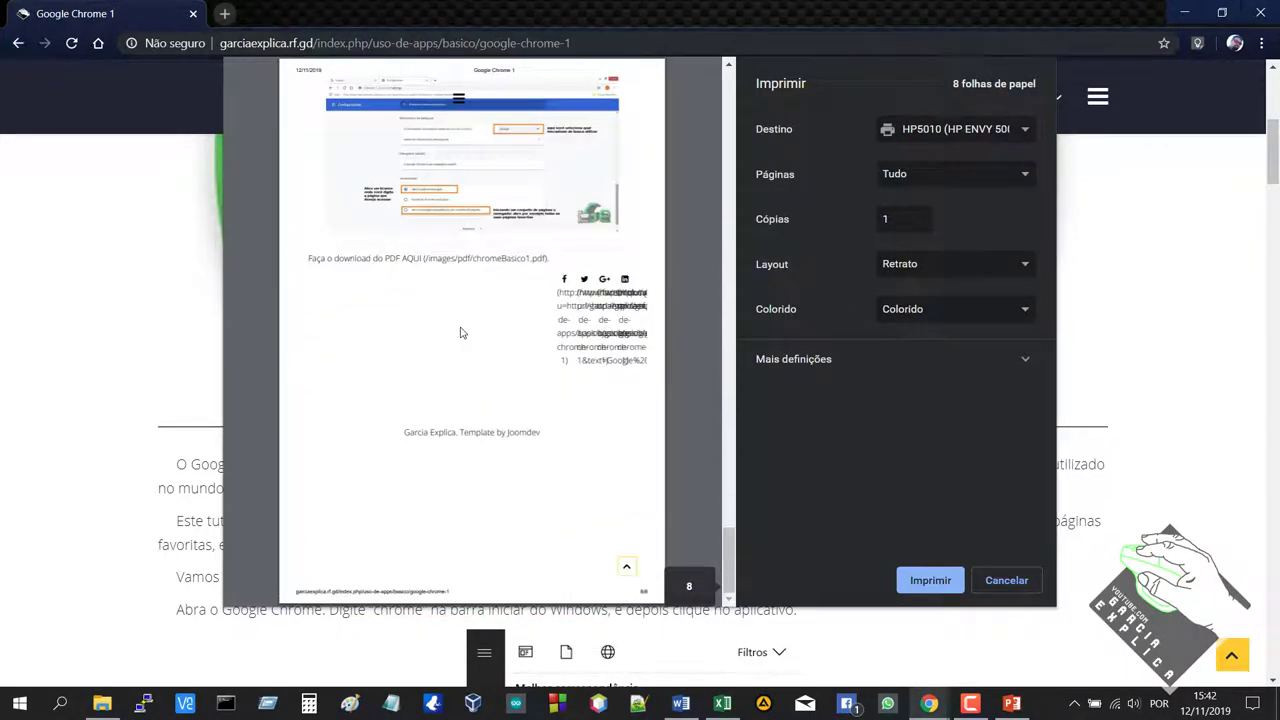
pyautogui.click(1000, 581)
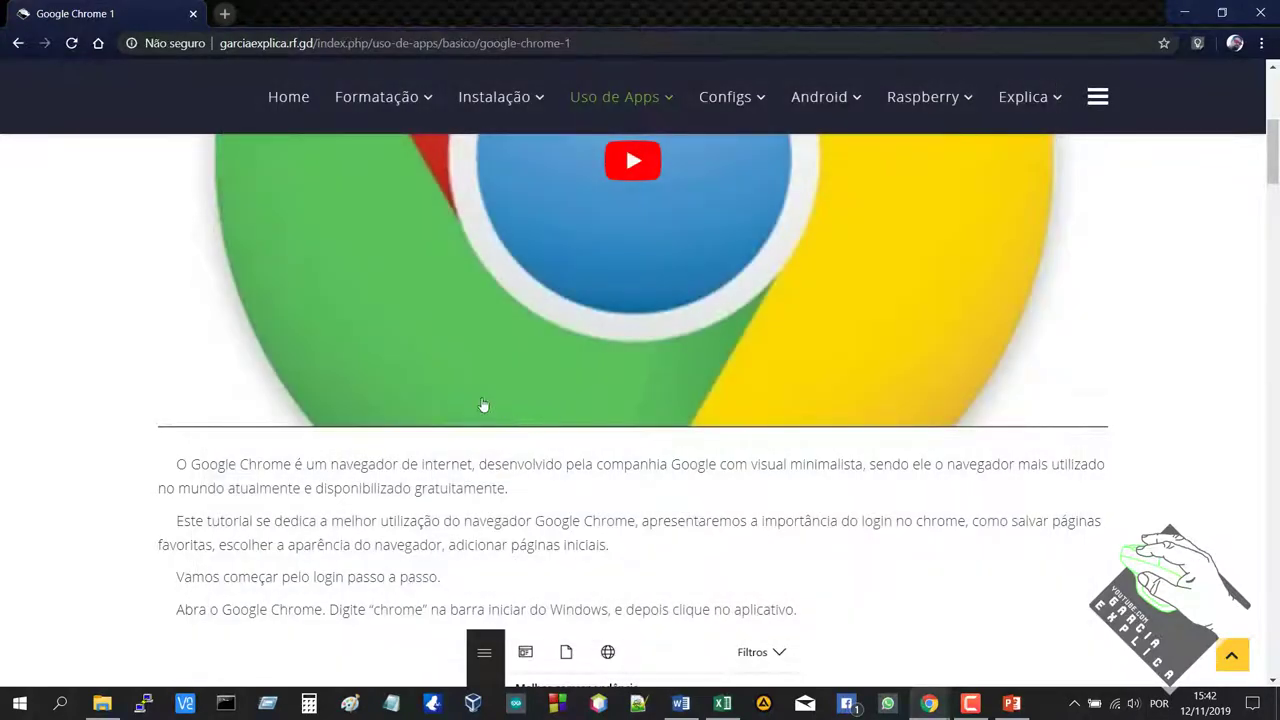
# Step: Open the tutorial PDF chromeBasico1.pdf in a new tab and save it to Downloads
pyautogui.scroll(-10, 483, 405)
pyautogui.scroll(-10, 451, 414)
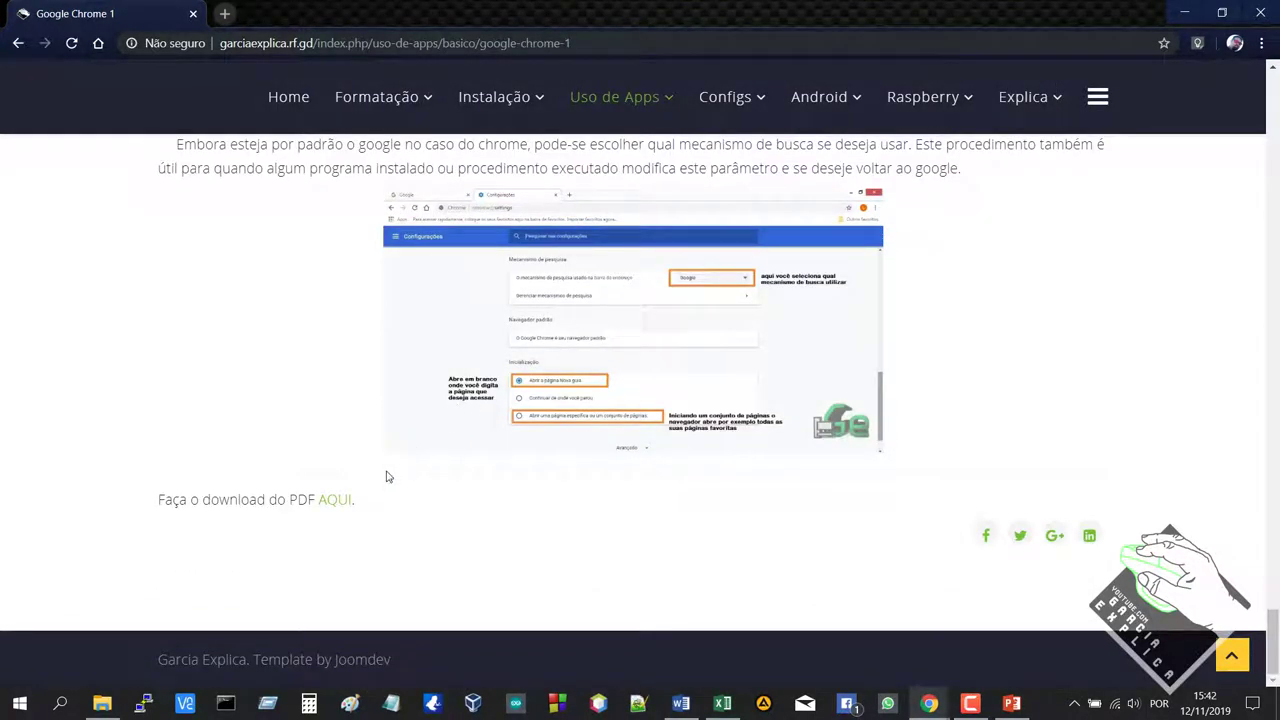
pyautogui.click(343, 499)
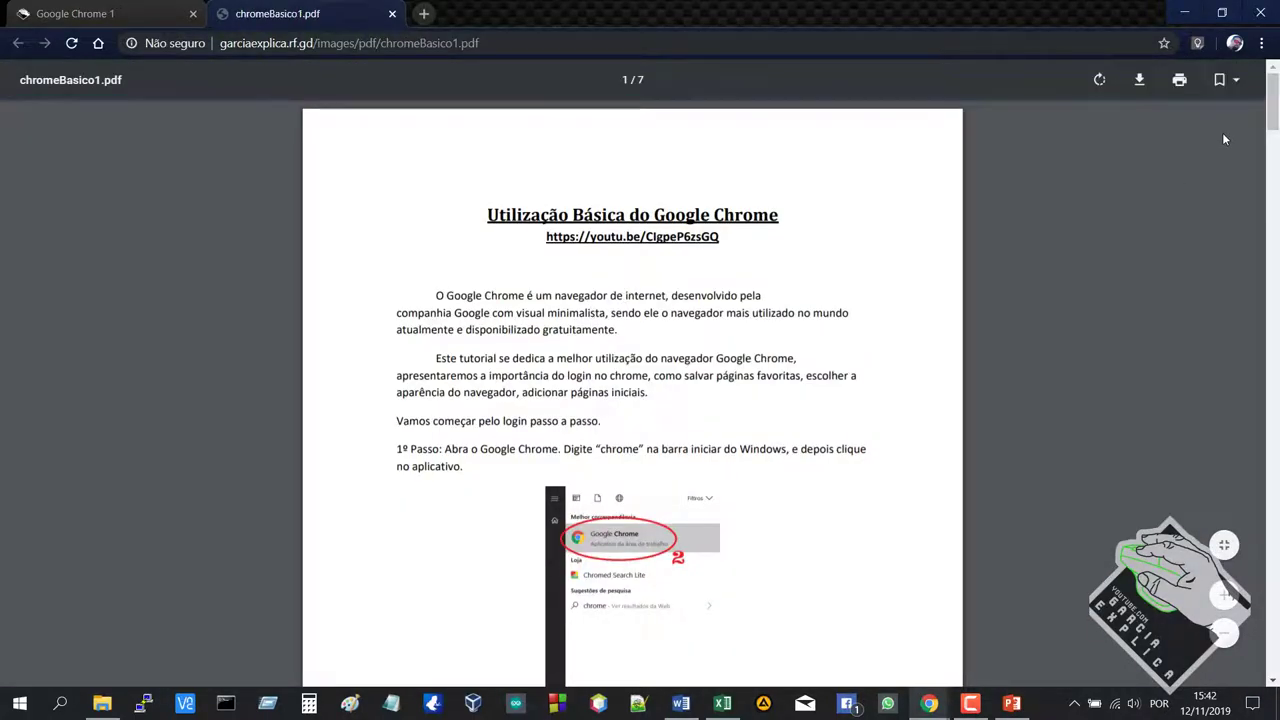
pyautogui.moveTo(1272, 100)
pyautogui.mouseDown()
pyautogui.moveTo(1277, 368)
pyautogui.moveTo(1274, 95)
pyautogui.mouseUp()
pyautogui.moveTo(437, 313); pyautogui.dragTo(503, 334)
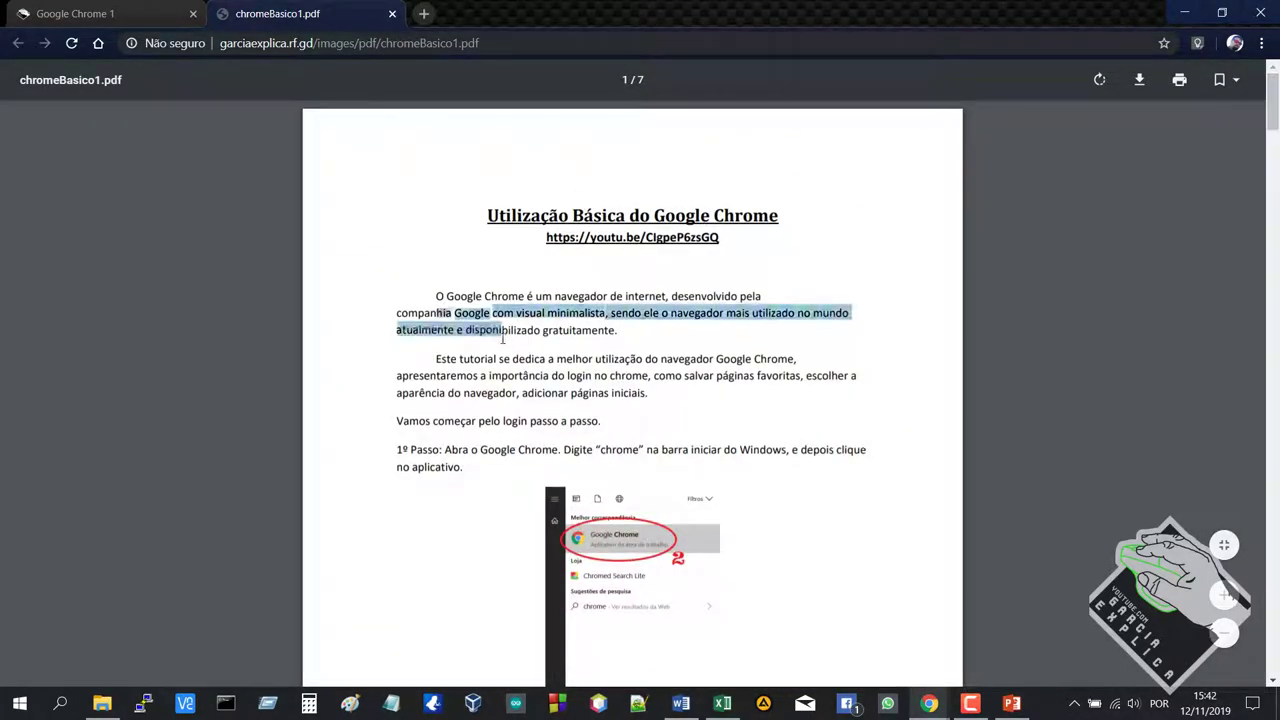
pyautogui.click(448, 290)
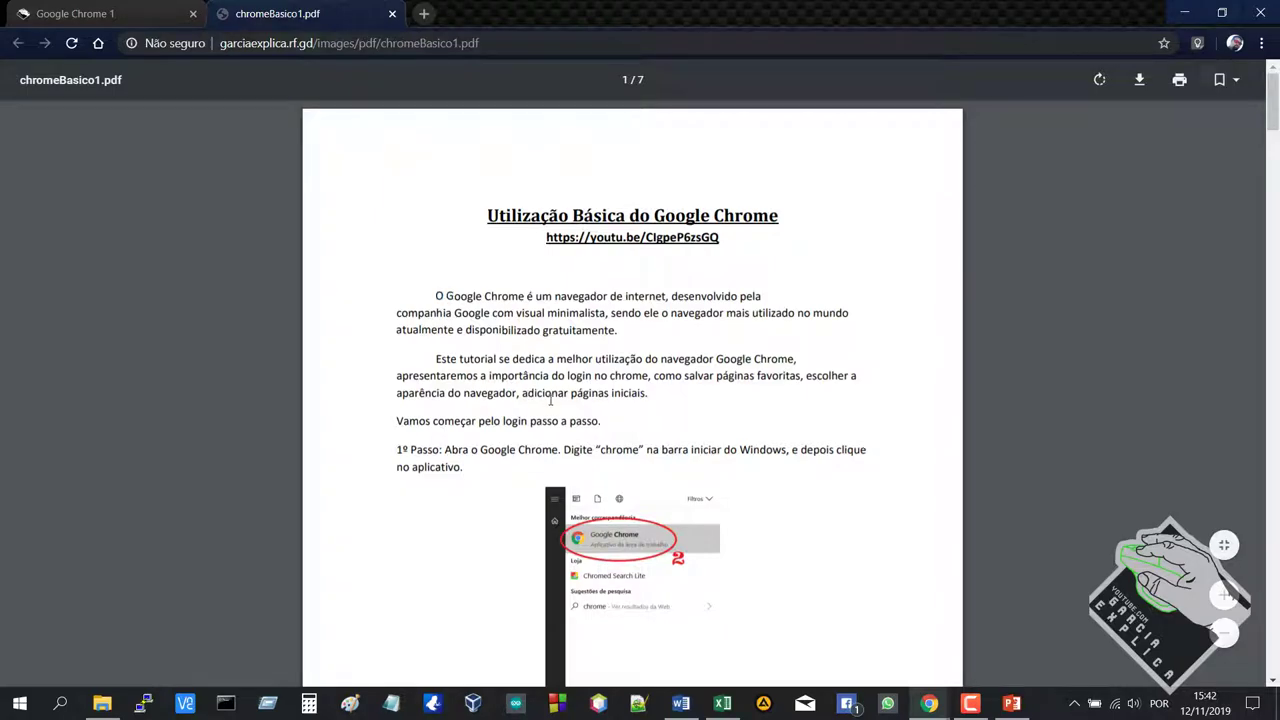
pyautogui.click(1139, 79)
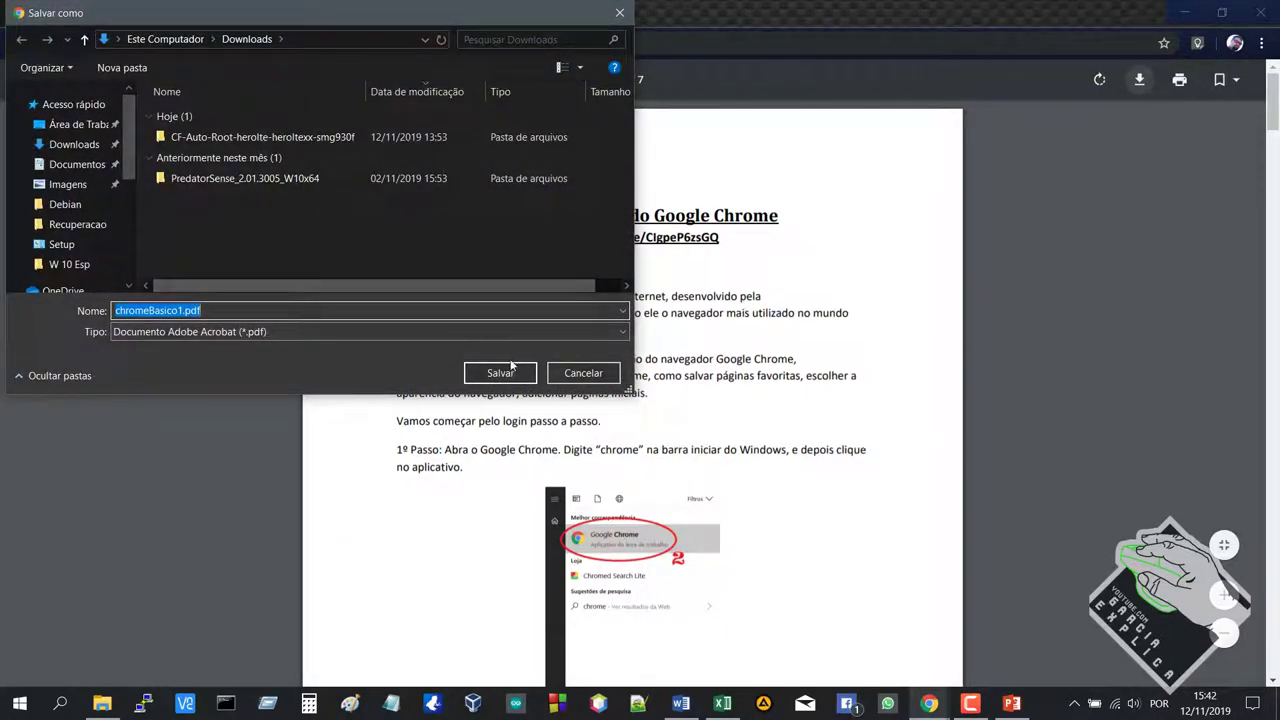
pyautogui.click(500, 373)
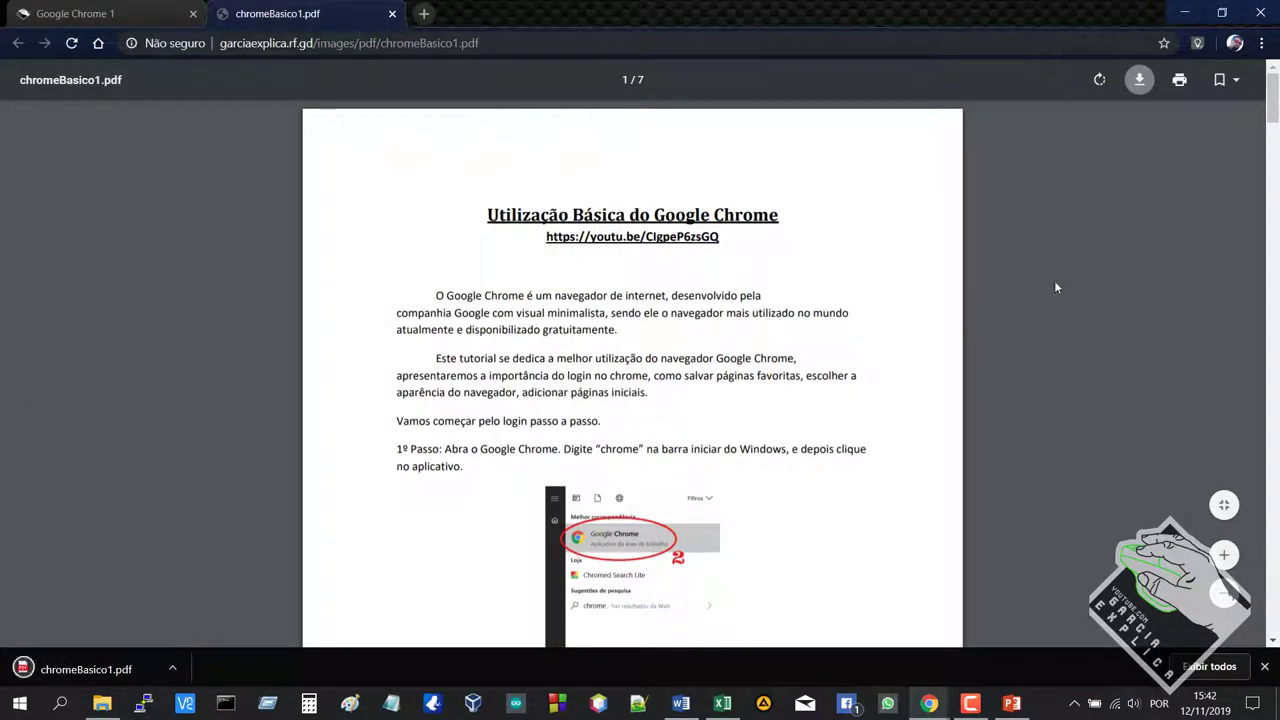
# Step: Open the PDF's print settings, keep HP5010 as destination, and set Páginas to Personalizado
pyautogui.click(1180, 80)
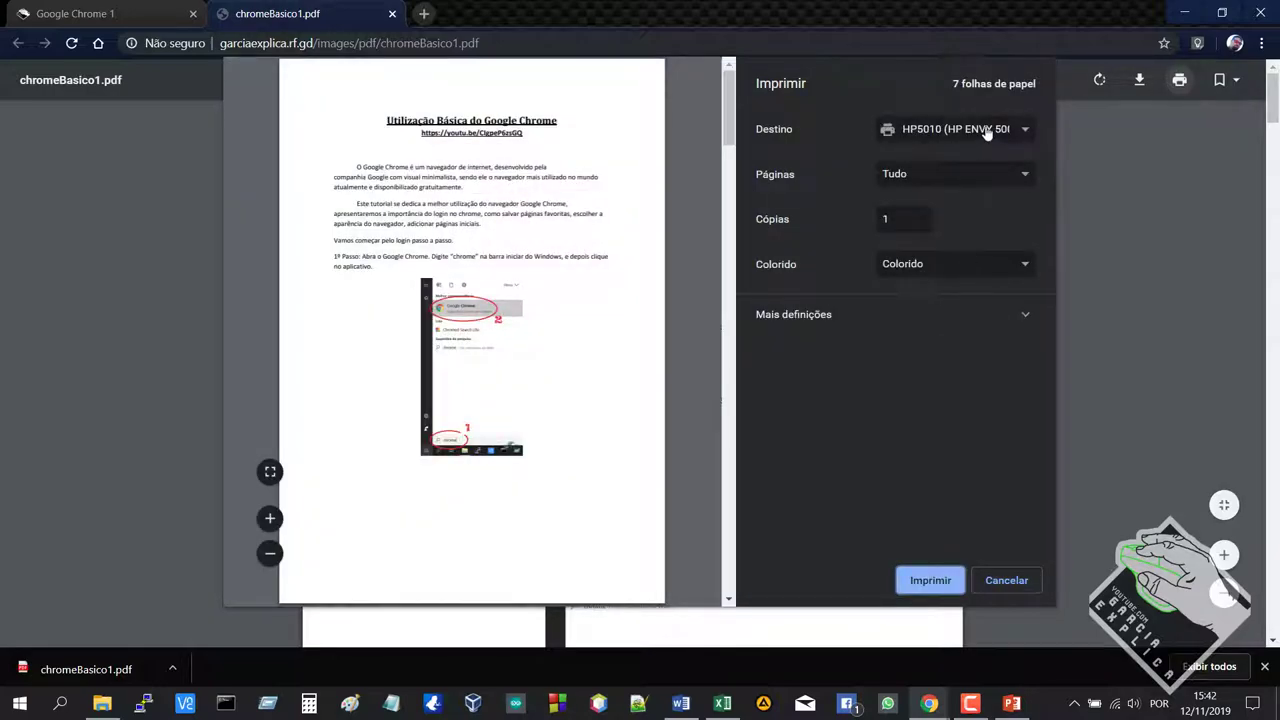
pyautogui.click(976, 138)
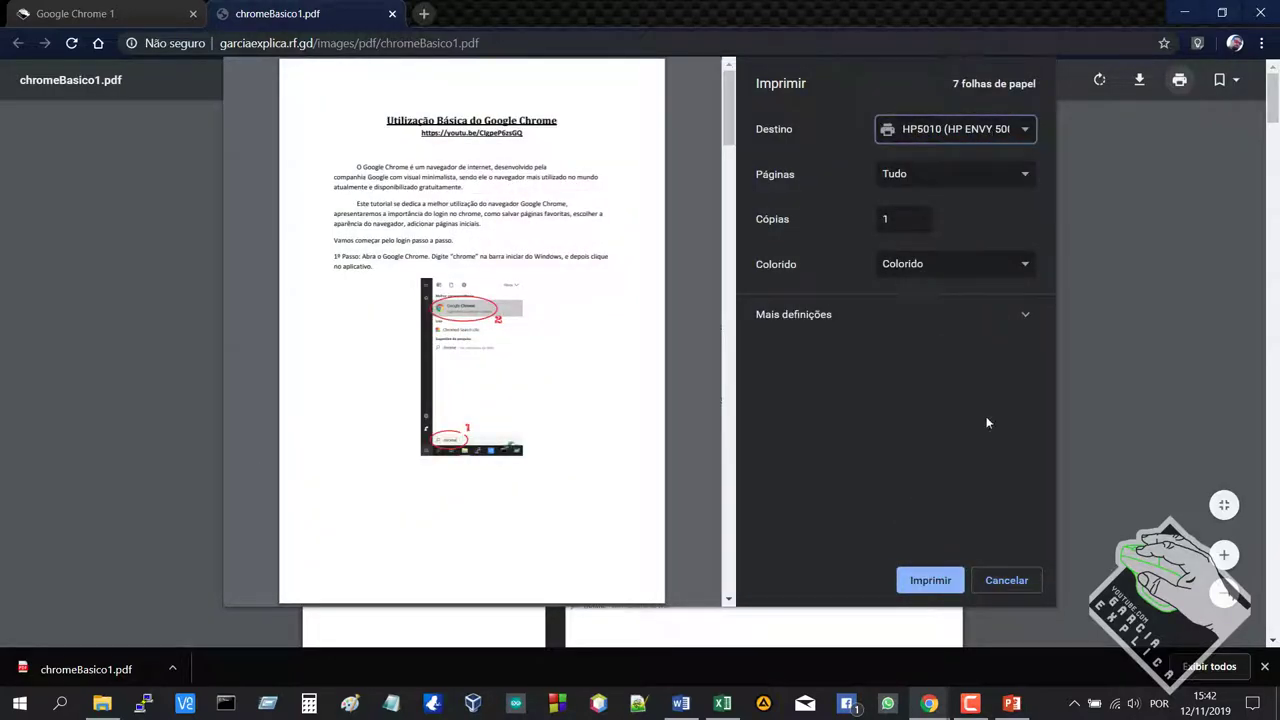
pyautogui.click(978, 134)
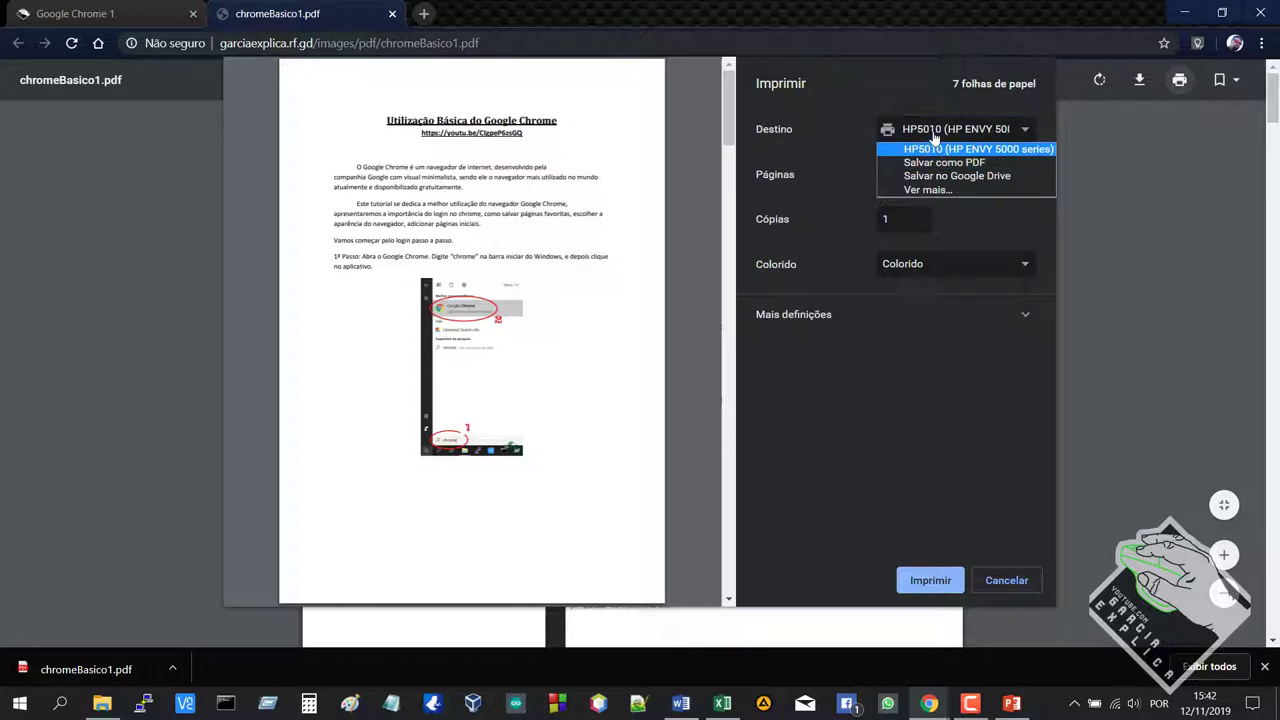
pyautogui.click(934, 148)
pyautogui.doubleClick(885, 219)
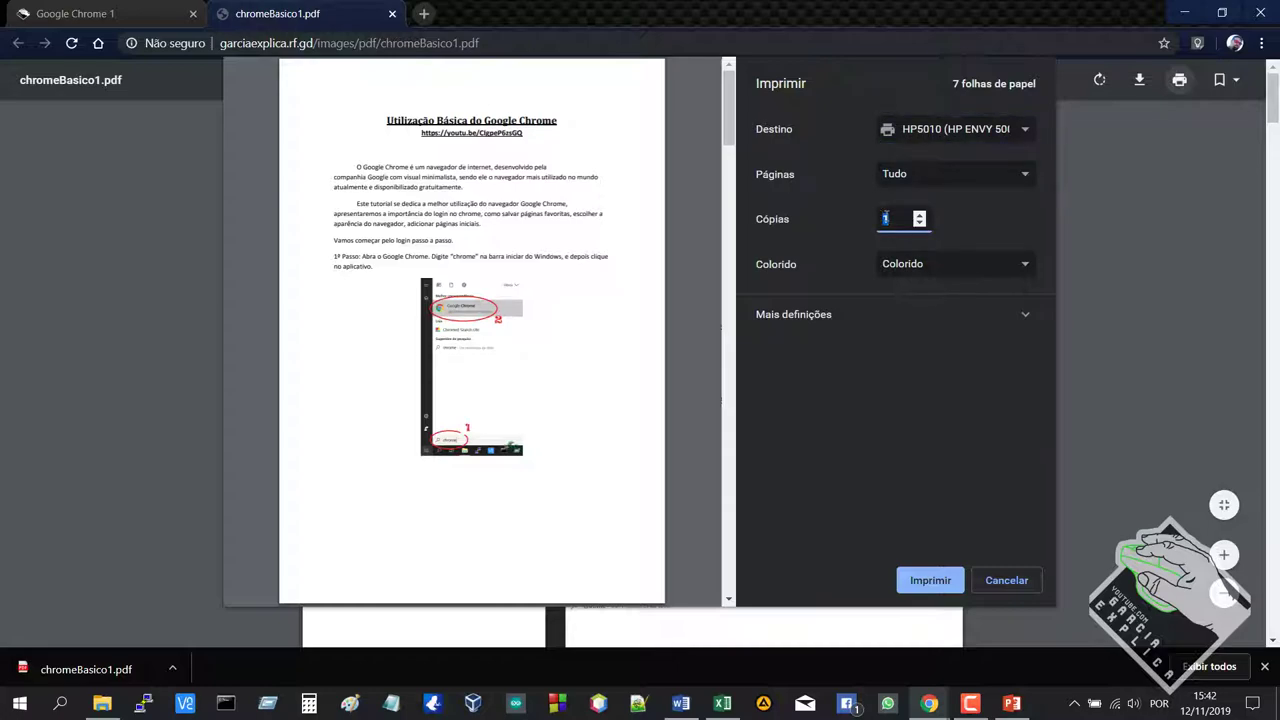
pyautogui.click(922, 180)
pyautogui.click(920, 202)
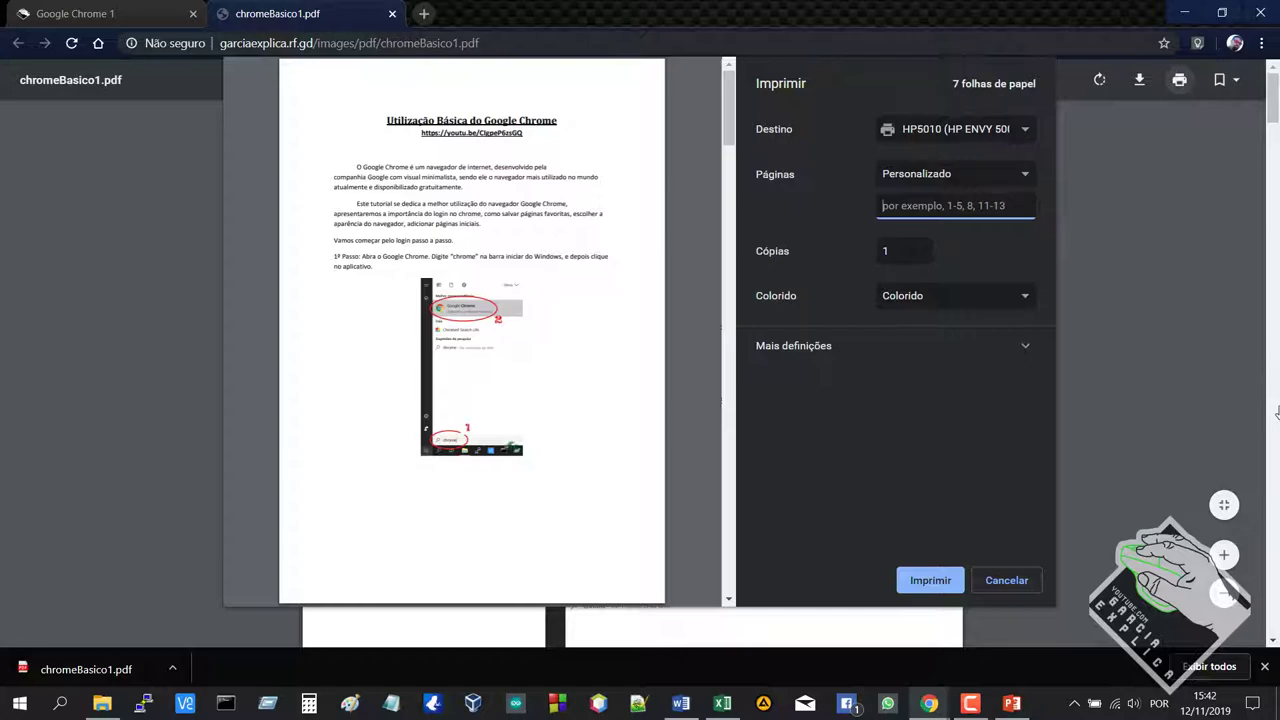
# Step: Try custom page ranges 1-5, 1 and 1,3,6 for the PDF, then cancel printing
pyautogui.write('1-5')
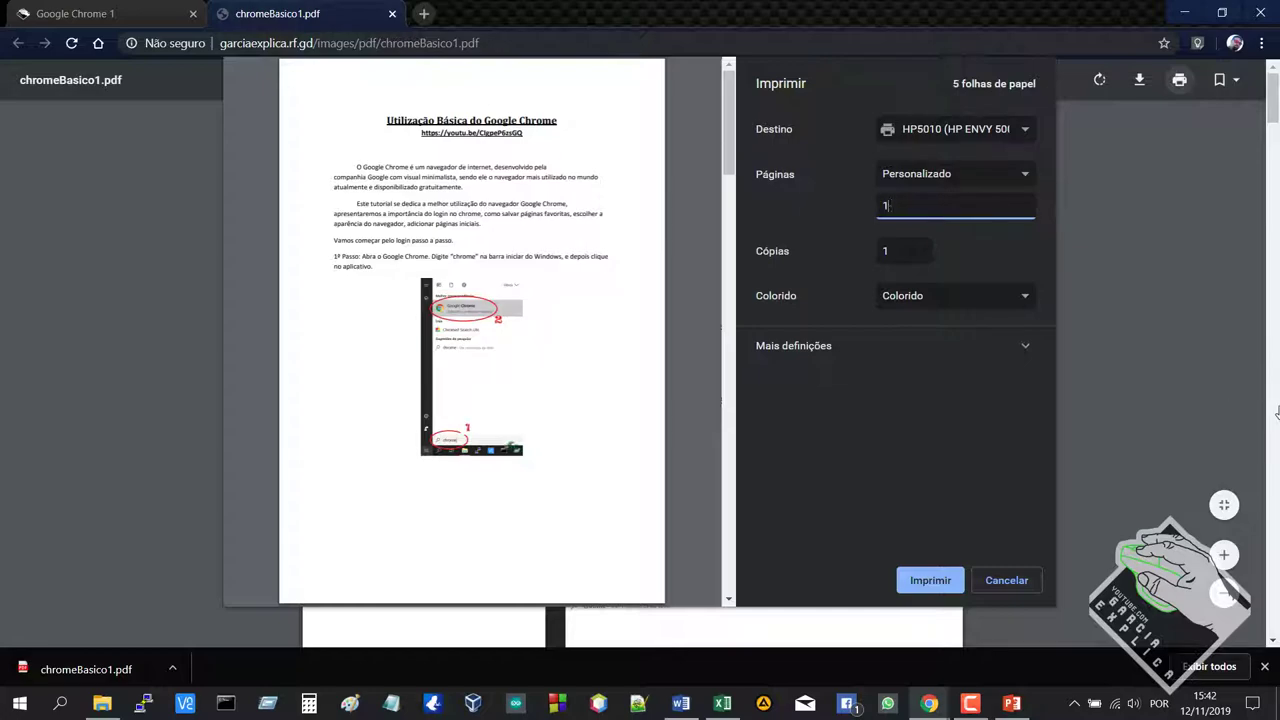
pyautogui.press('BackSpace')
pyautogui.write('1')
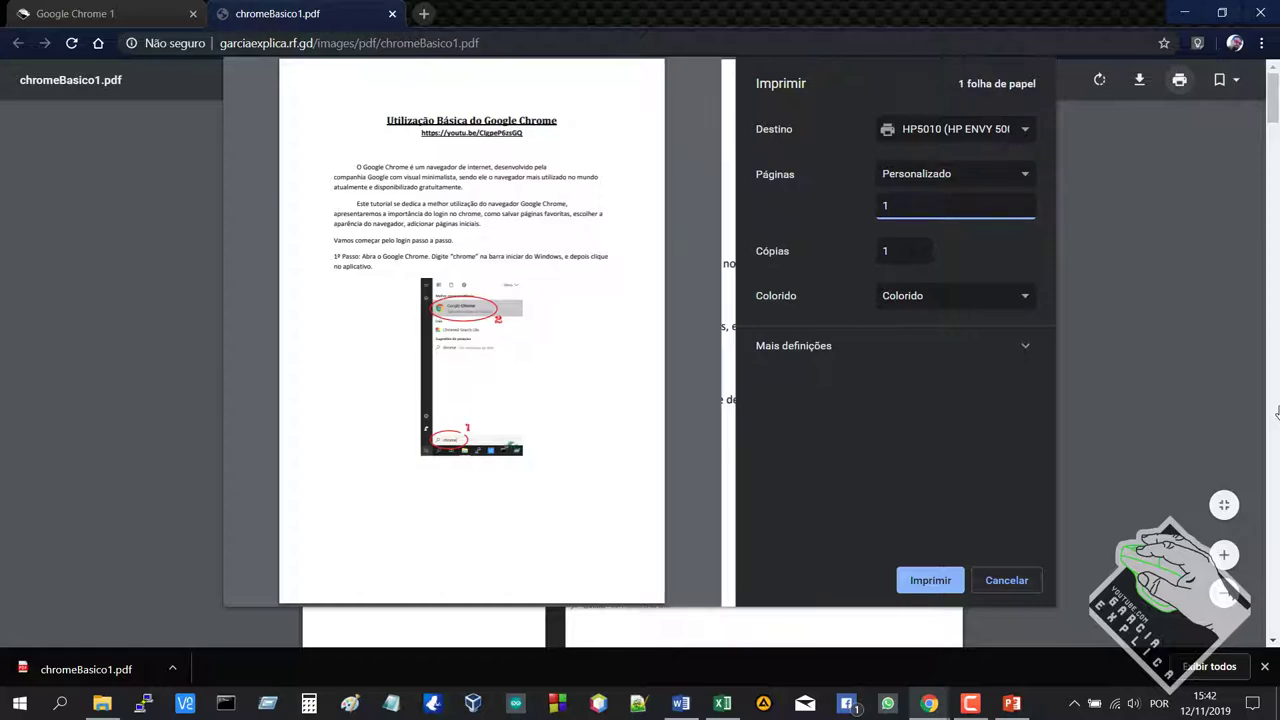
pyautogui.press('BackSpace')
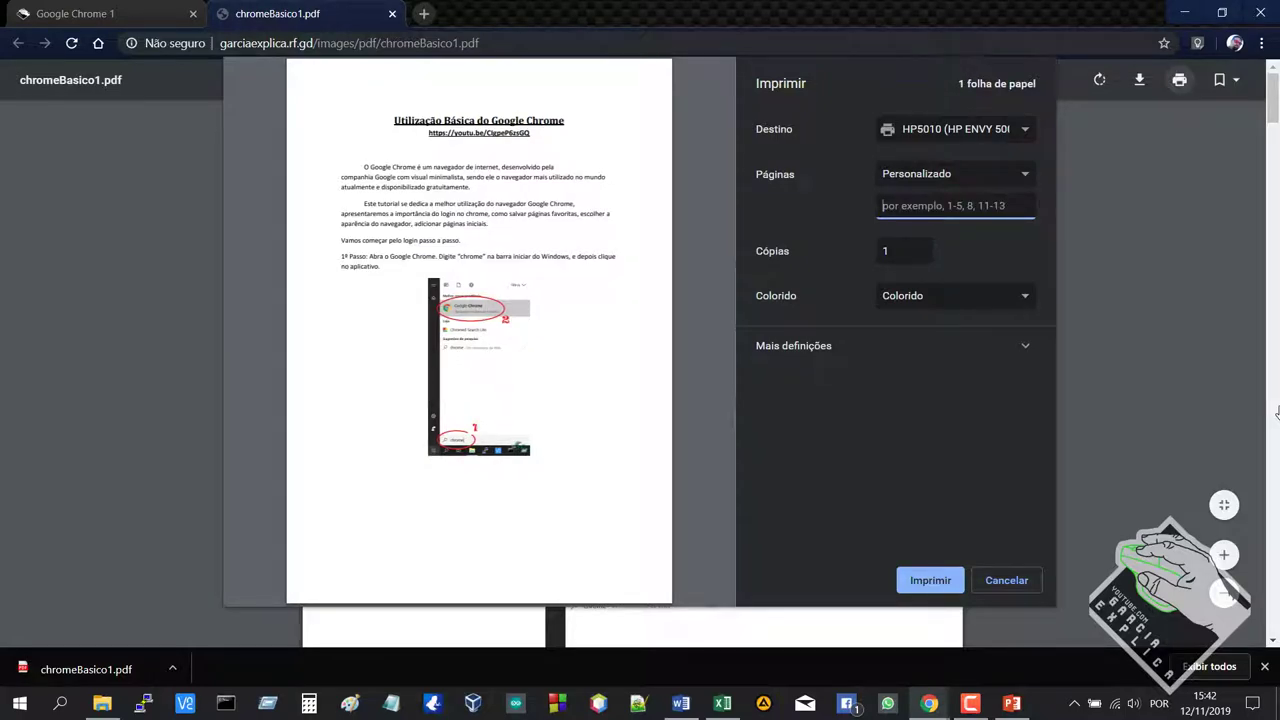
pyautogui.write('1')
pyautogui.write(',3,6,9')
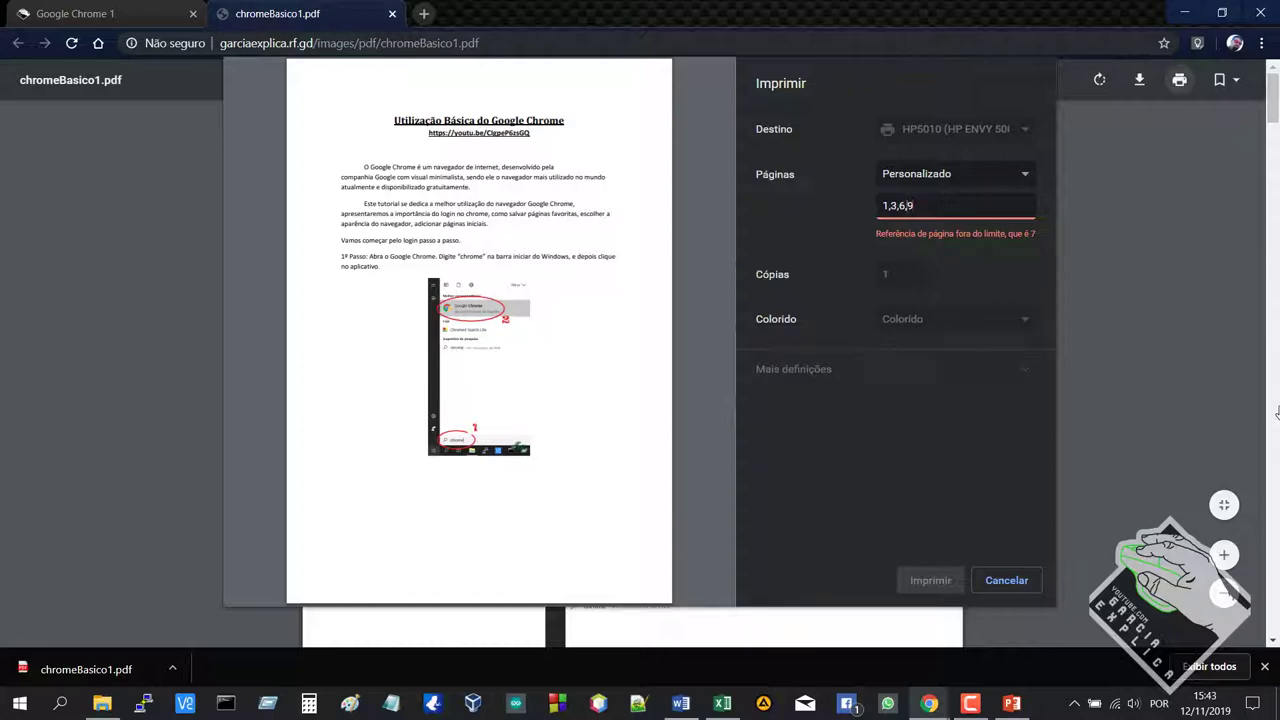
pyautogui.press('BackSpace')
pyautogui.press('BackSpace')
pyautogui.click(994, 587)
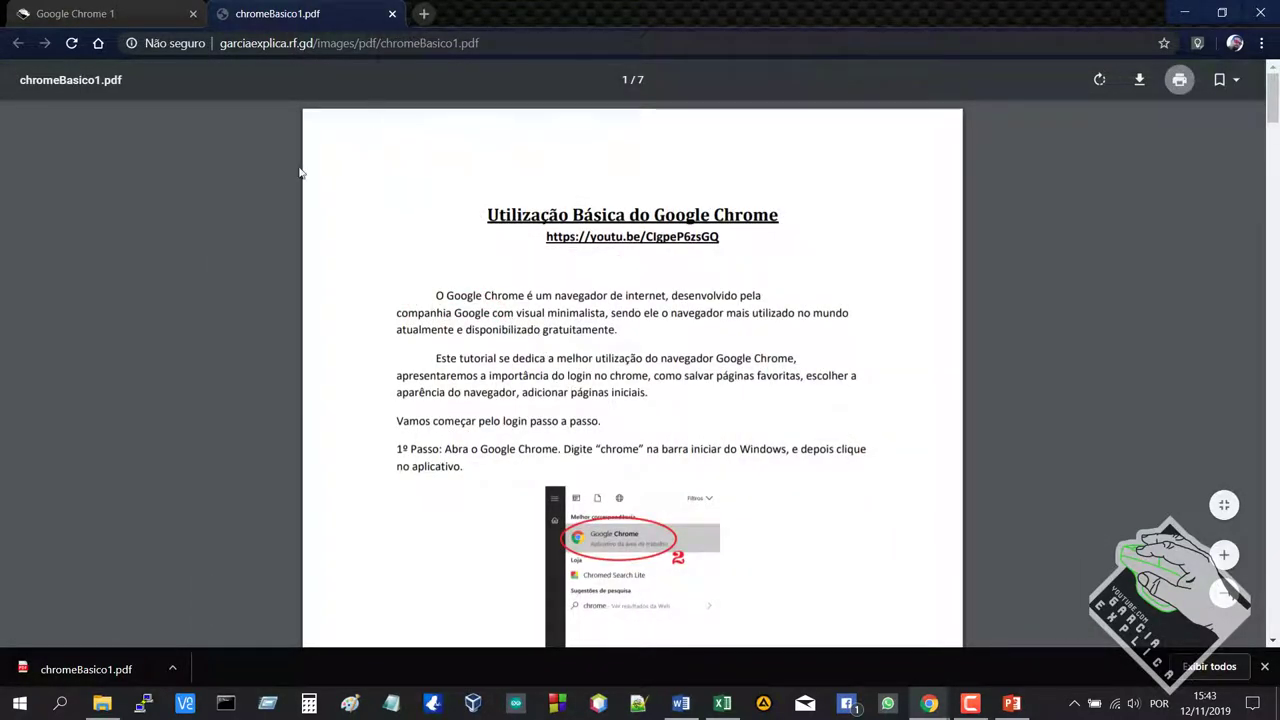
# Step: Switch to the Google Chrome 1 tab and open its print dialog with Ctrl+P
pyautogui.click(118, 10)
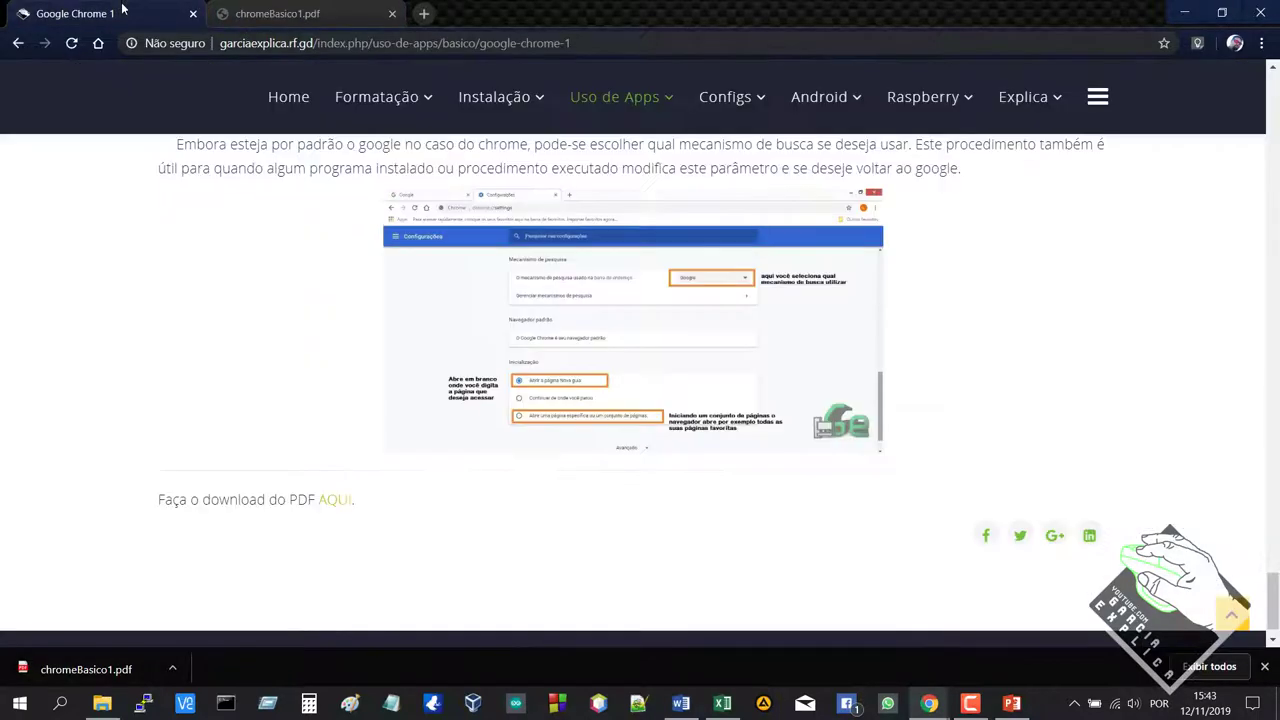
pyautogui.moveTo(830, 100)
pyautogui.hotkey('ctrl', 'p')
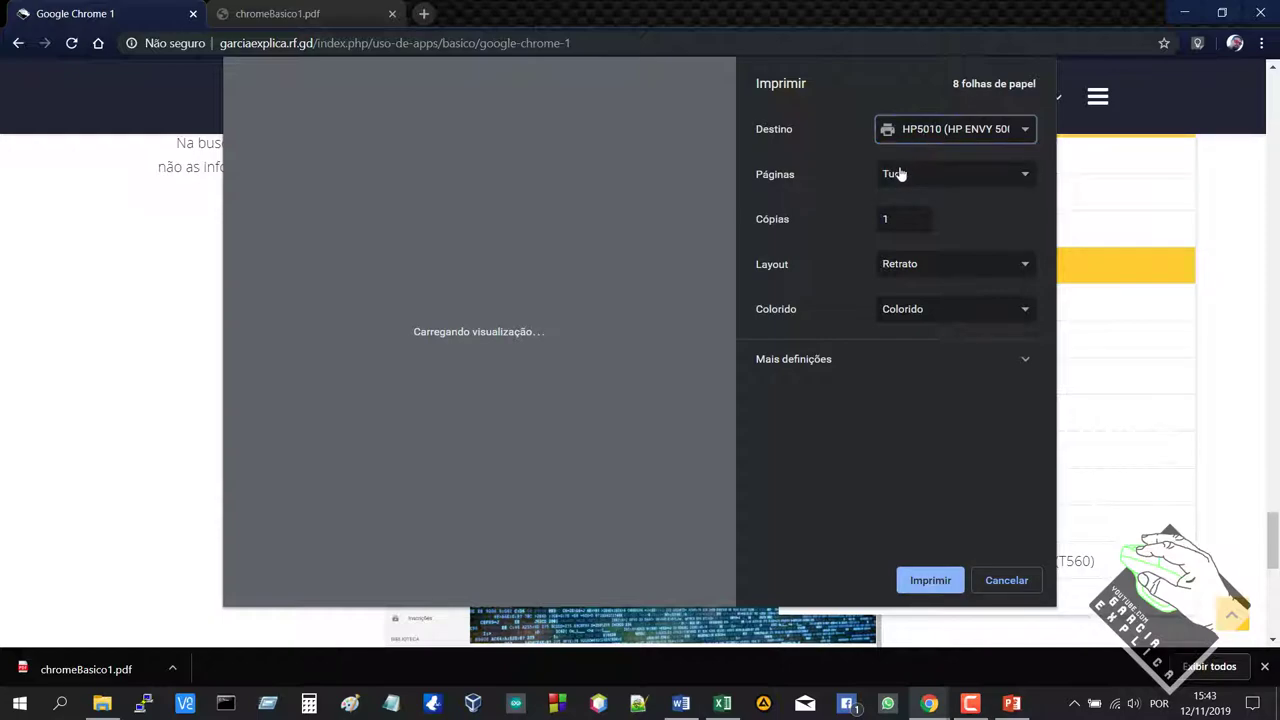
# Step: Preview the web page in Paisagem then Retrato, check the colour options, and cancel printing
pyautogui.click(897, 276)
pyautogui.click(903, 276)
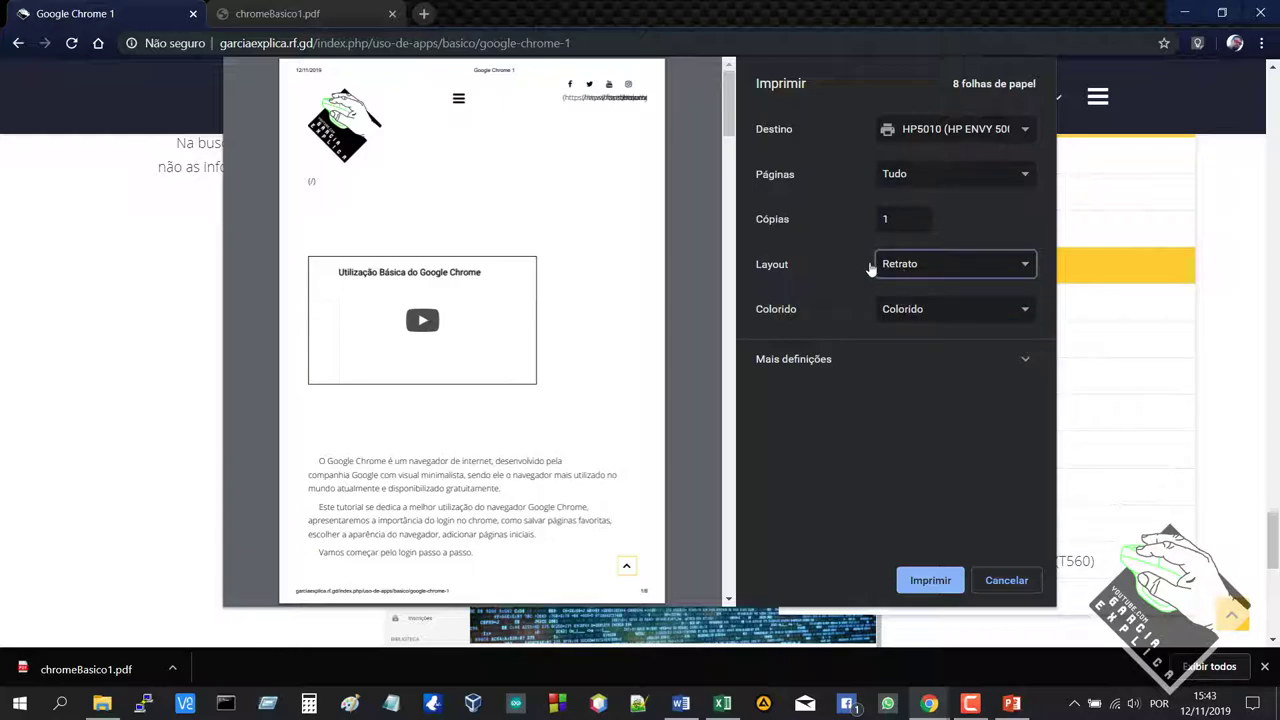
pyautogui.click(912, 265)
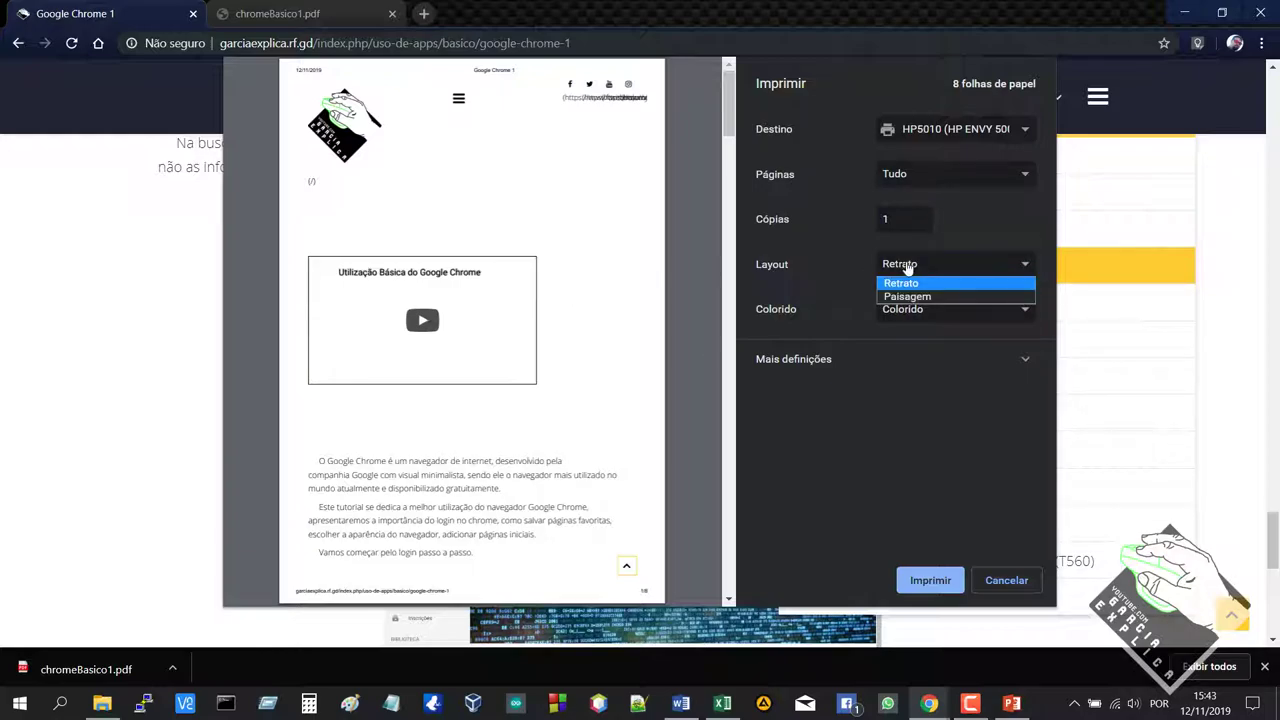
pyautogui.click(907, 297)
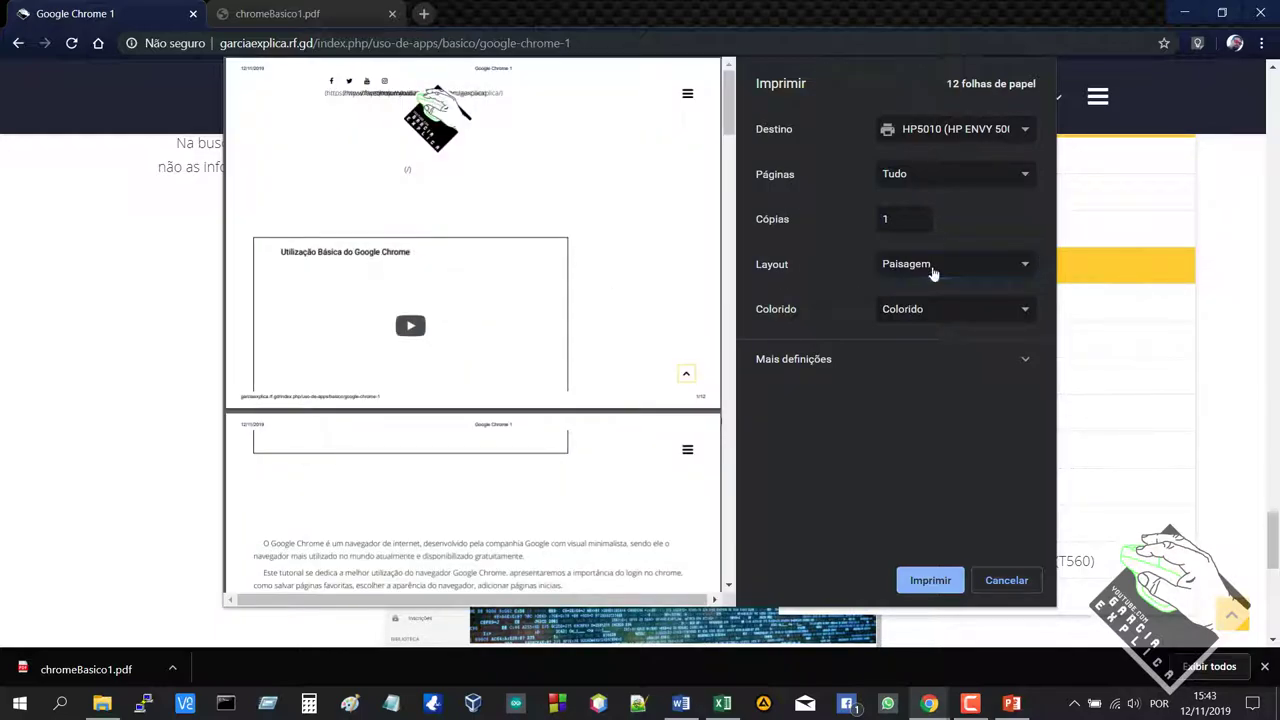
pyautogui.click(932, 267)
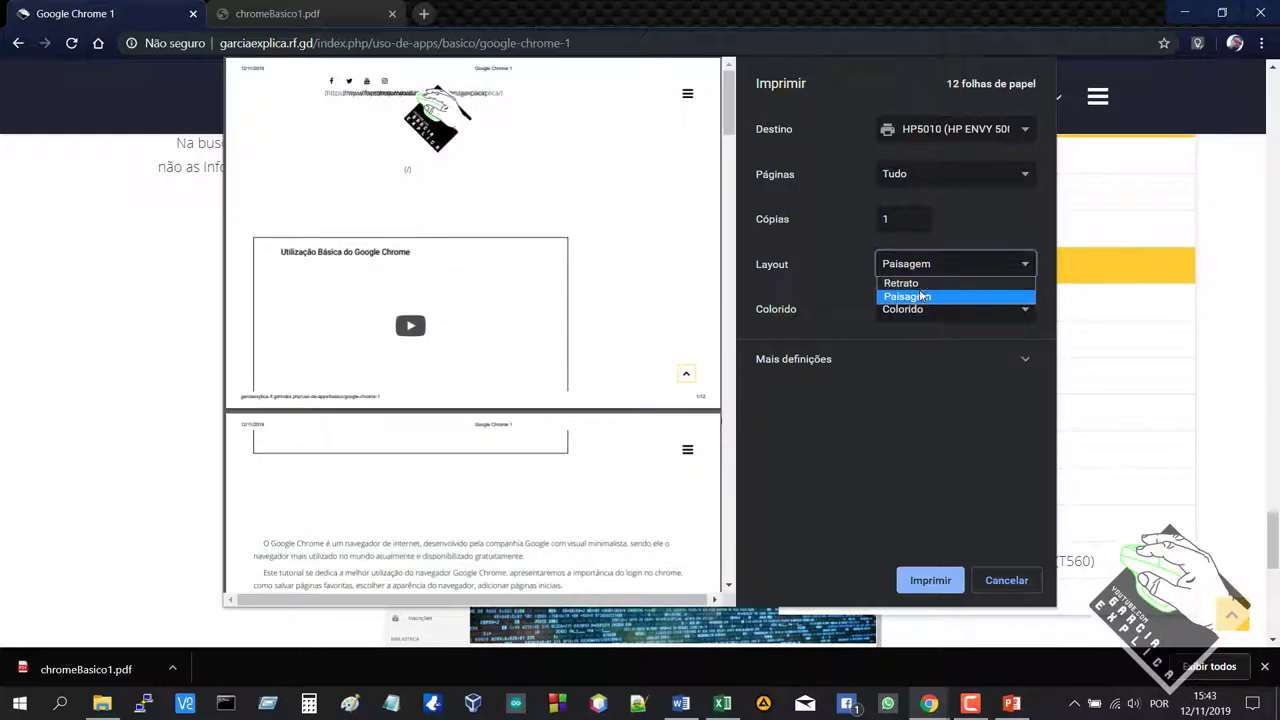
pyautogui.click(905, 283)
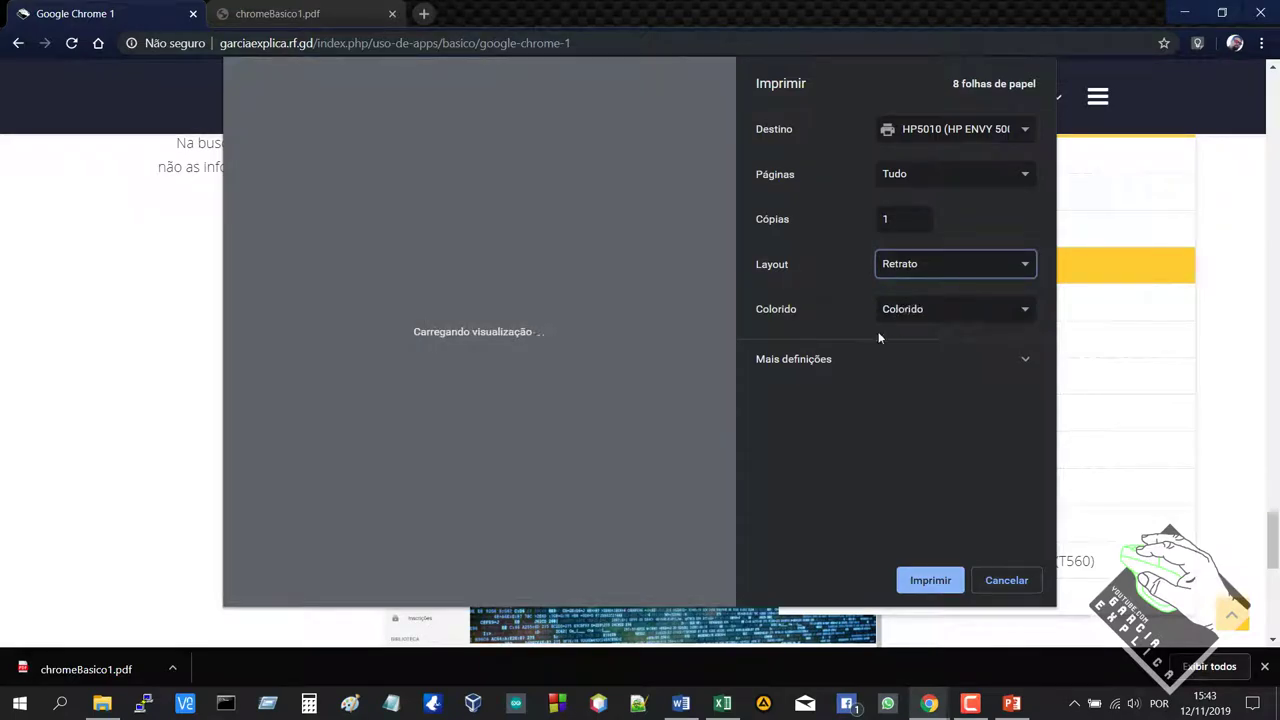
pyautogui.click(925, 308)
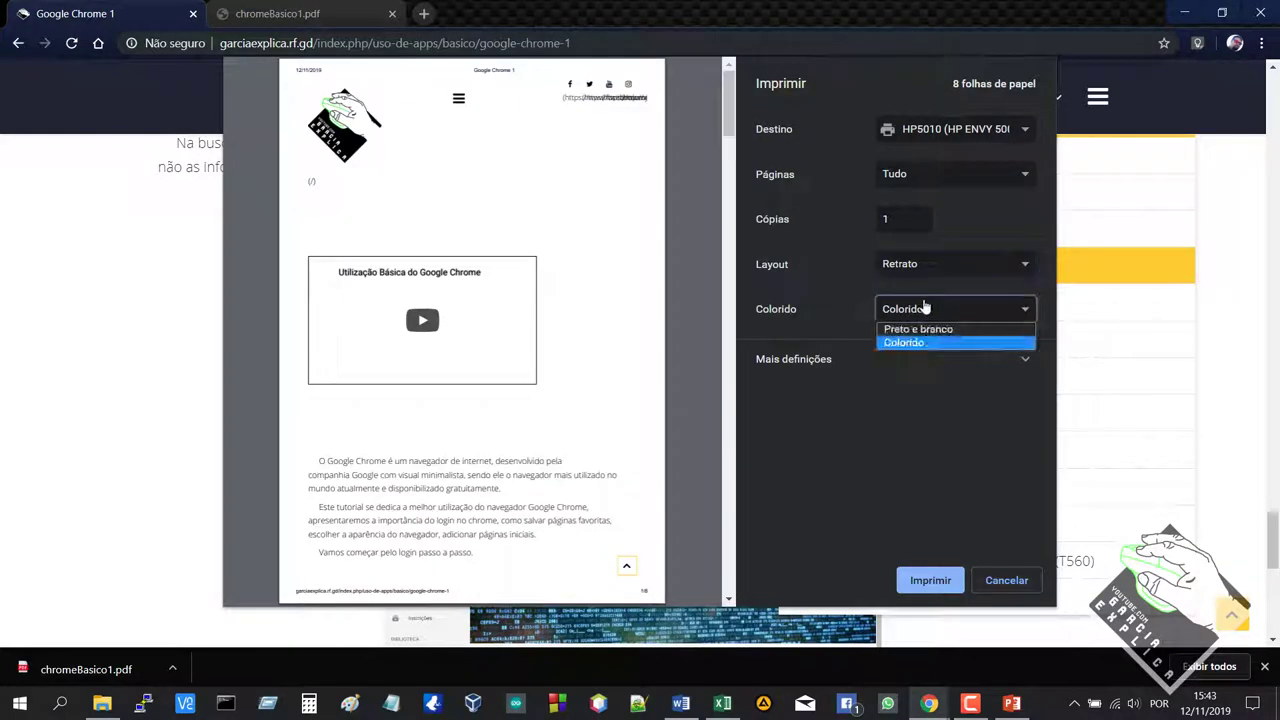
pyautogui.click(905, 342)
pyautogui.click(994, 580)
pyautogui.click(295, 20)
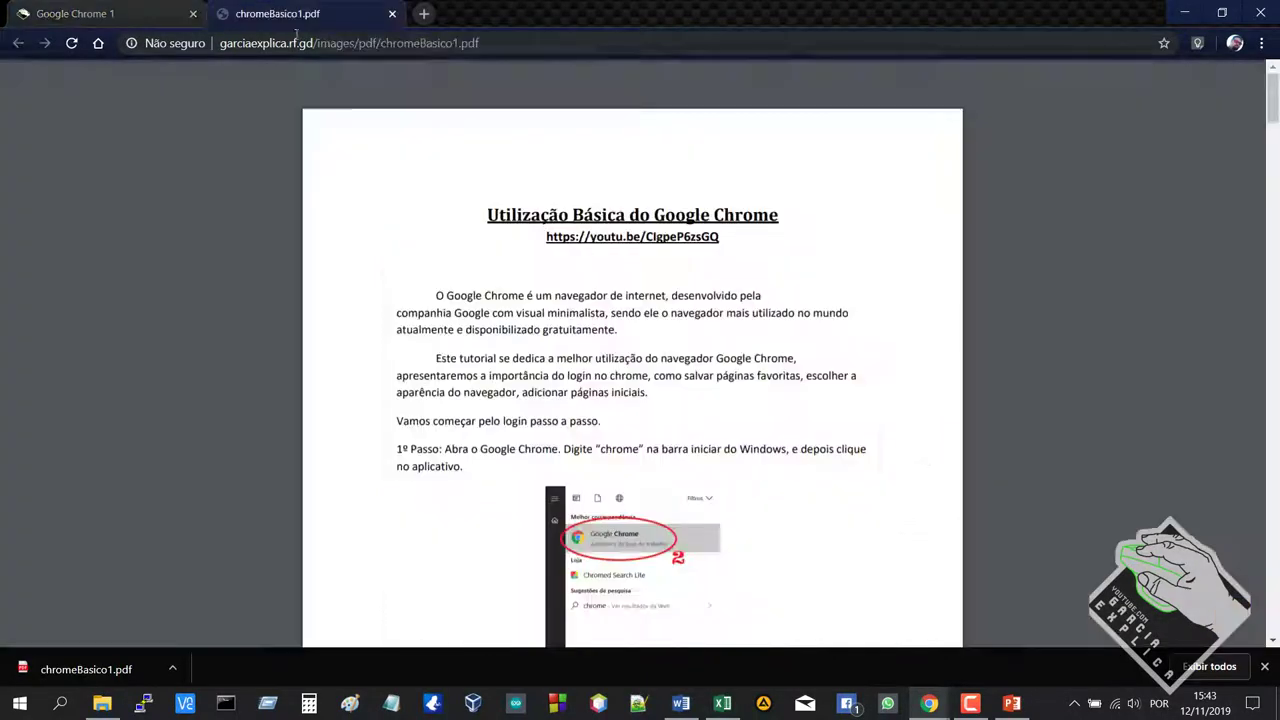
pyautogui.hotkey('ctrl', 'p')
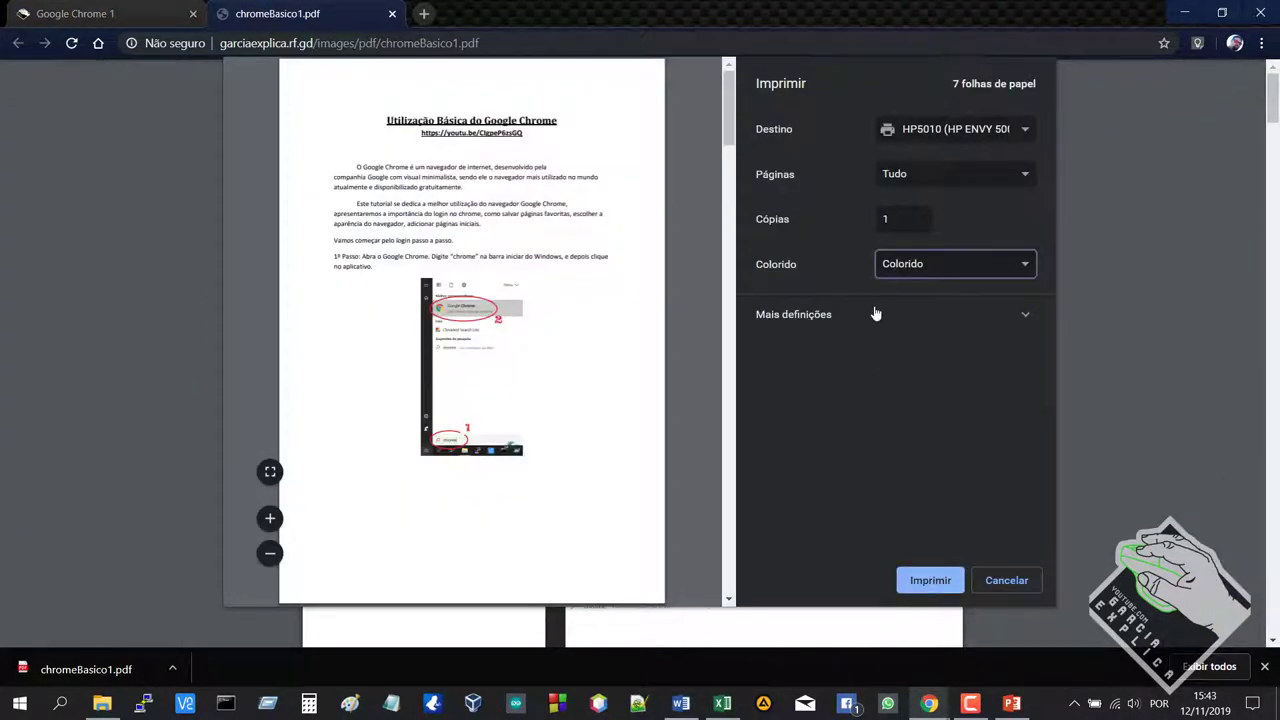
pyautogui.click(876, 315)
pyautogui.click(878, 318)
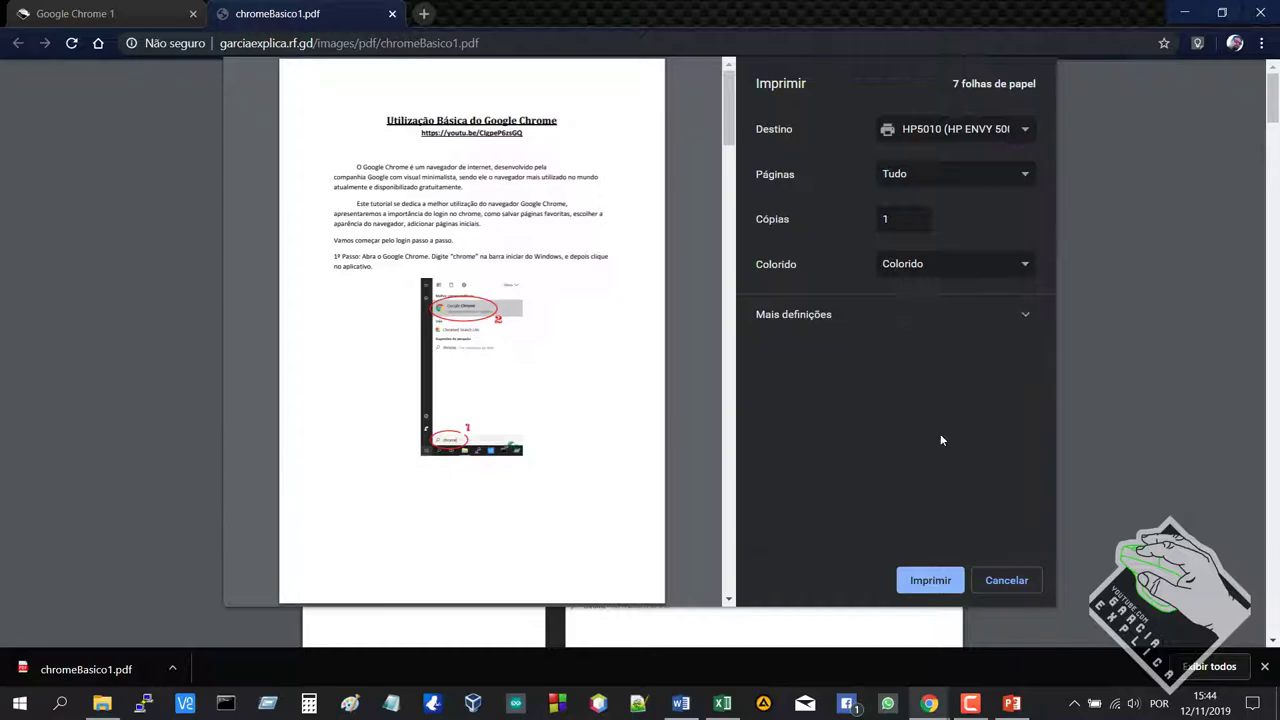
pyautogui.click(991, 582)
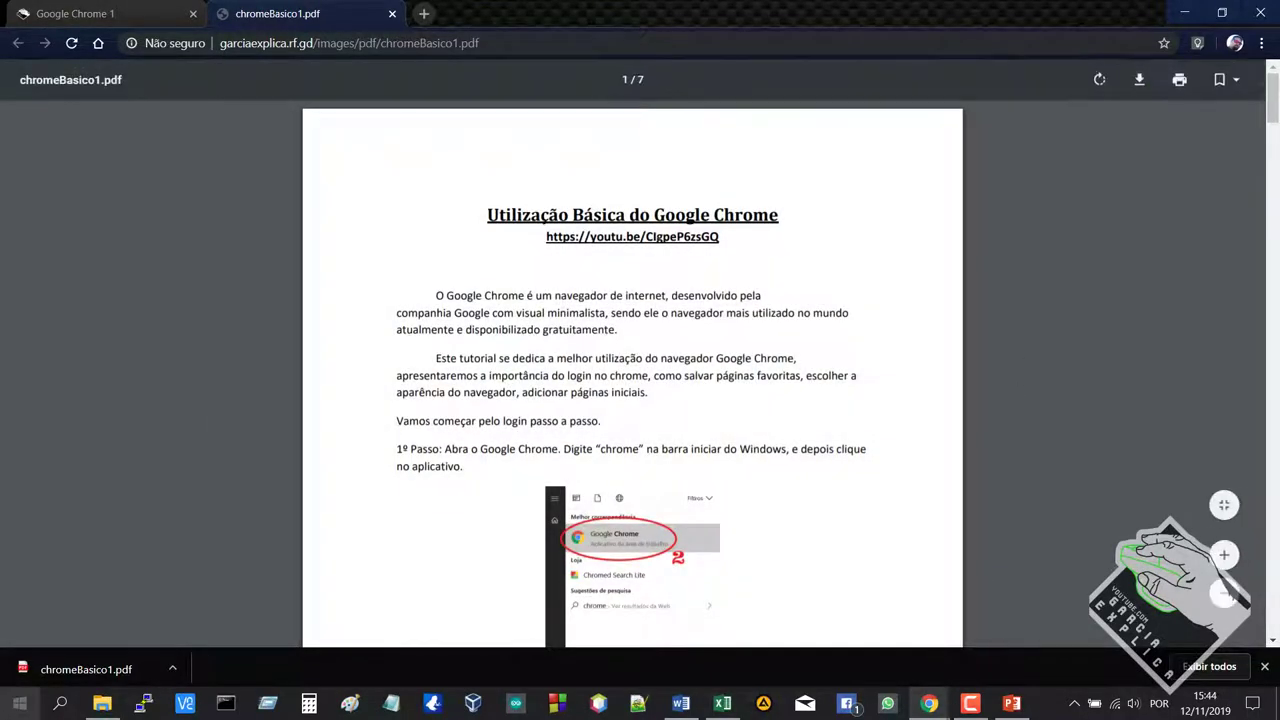
pyautogui.click(102, 703)
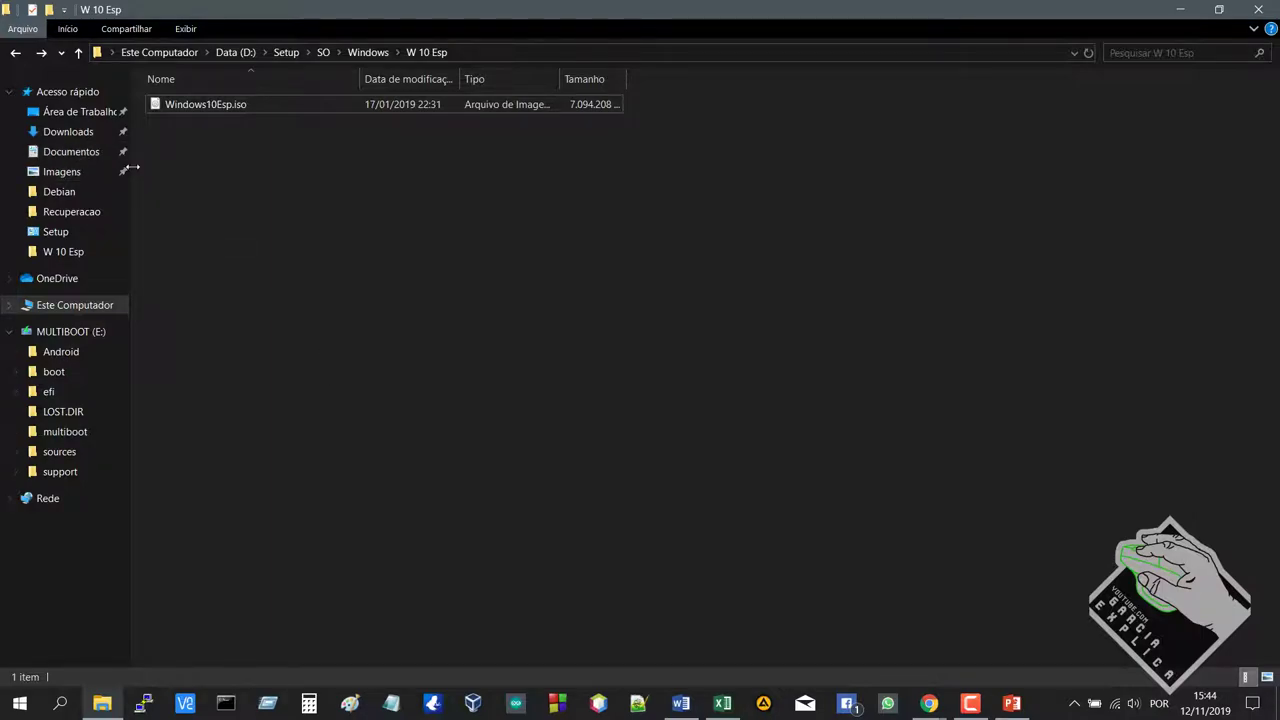
# Step: Open chromeBasico1.pdf from the Downloads folder in File Explorer
pyautogui.click(78, 131)
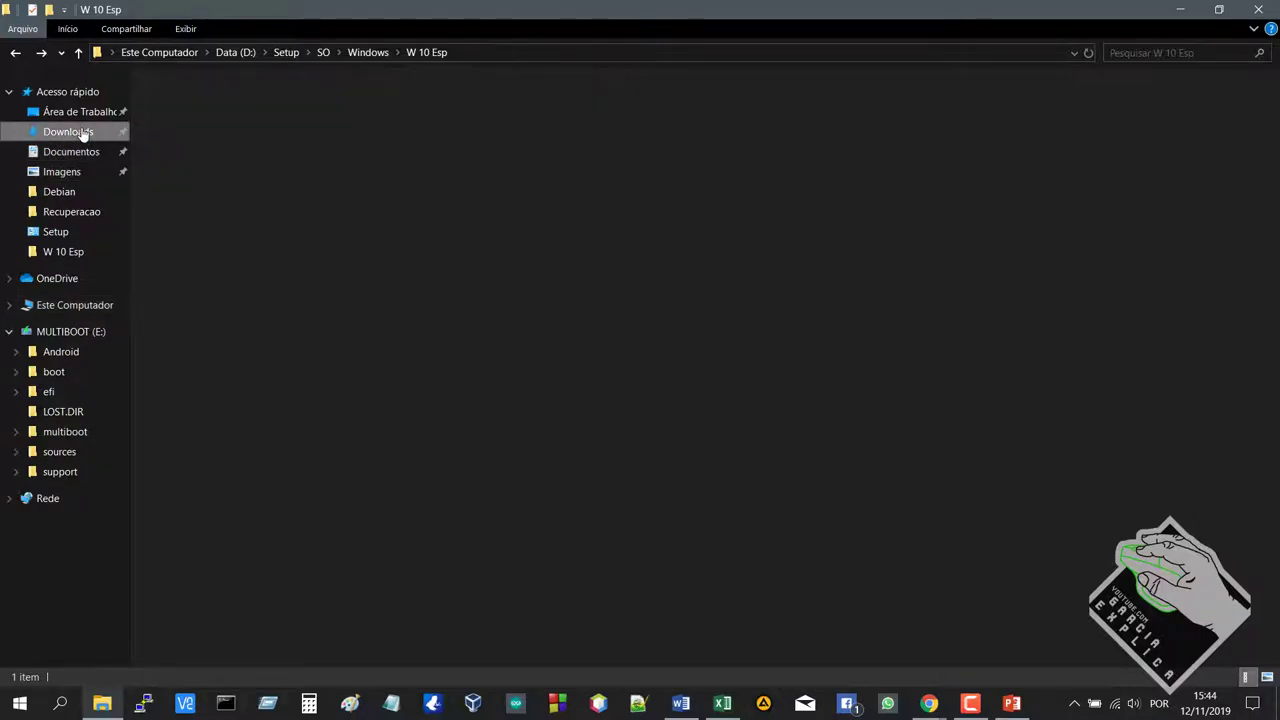
pyautogui.doubleClick(205, 125)
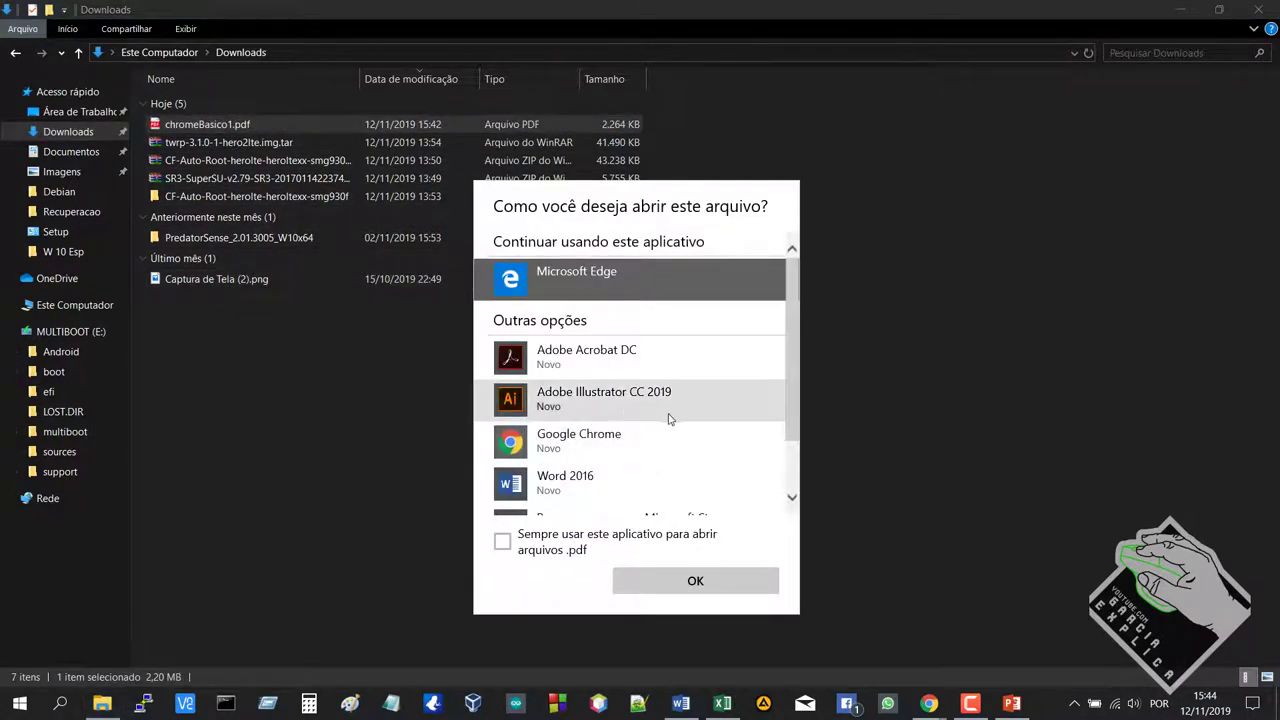
pyautogui.scroll(-2, 667, 421)
pyautogui.scroll(2, 672, 427)
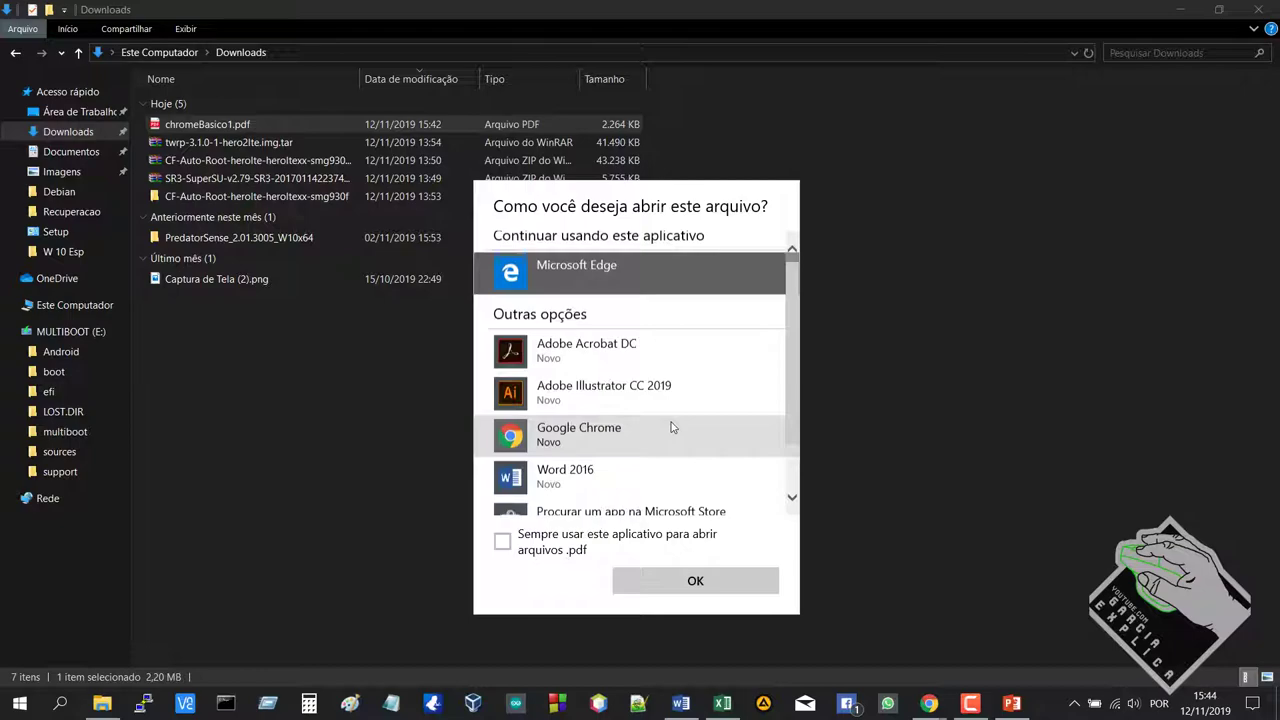
pyautogui.scroll(-2, 672, 427)
# Step: Choose Adobe Acrobat DC under Mais aplicativos and always use it for .pdf files
pyautogui.click(545, 490)
pyautogui.scroll(-2, 580, 470)
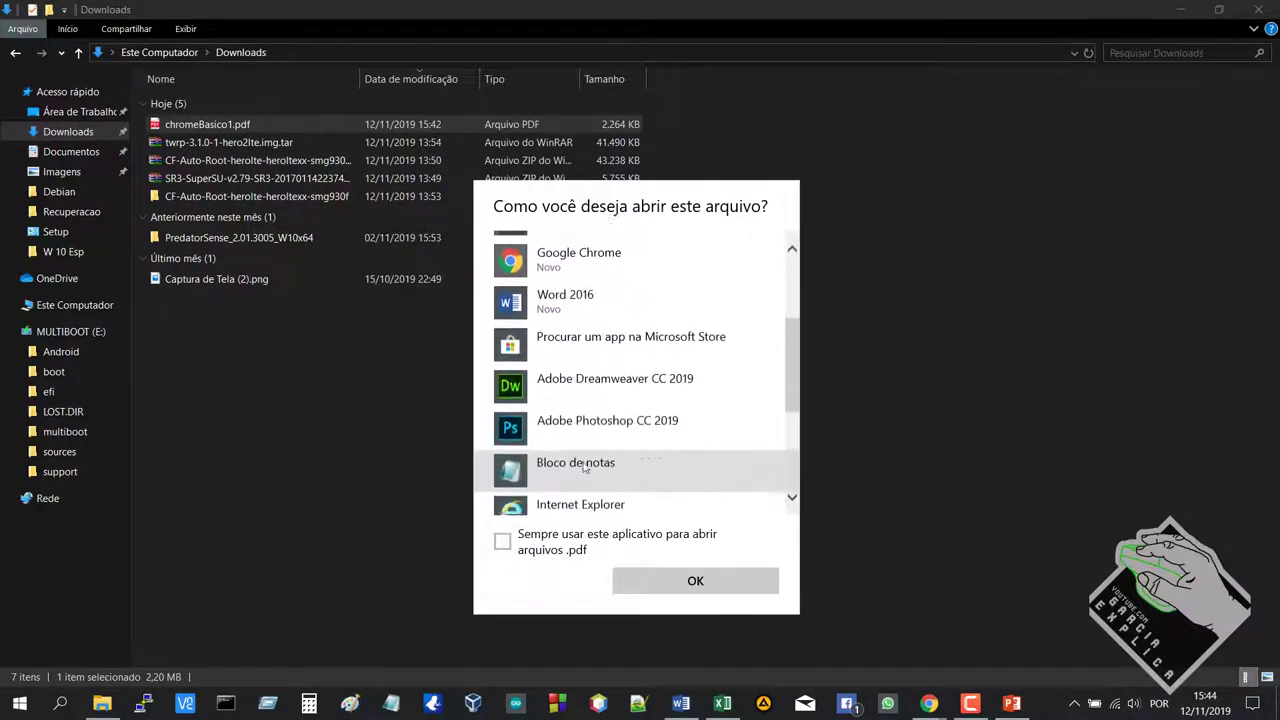
pyautogui.scroll(-2, 585, 465)
pyautogui.scroll(-1, 588, 462)
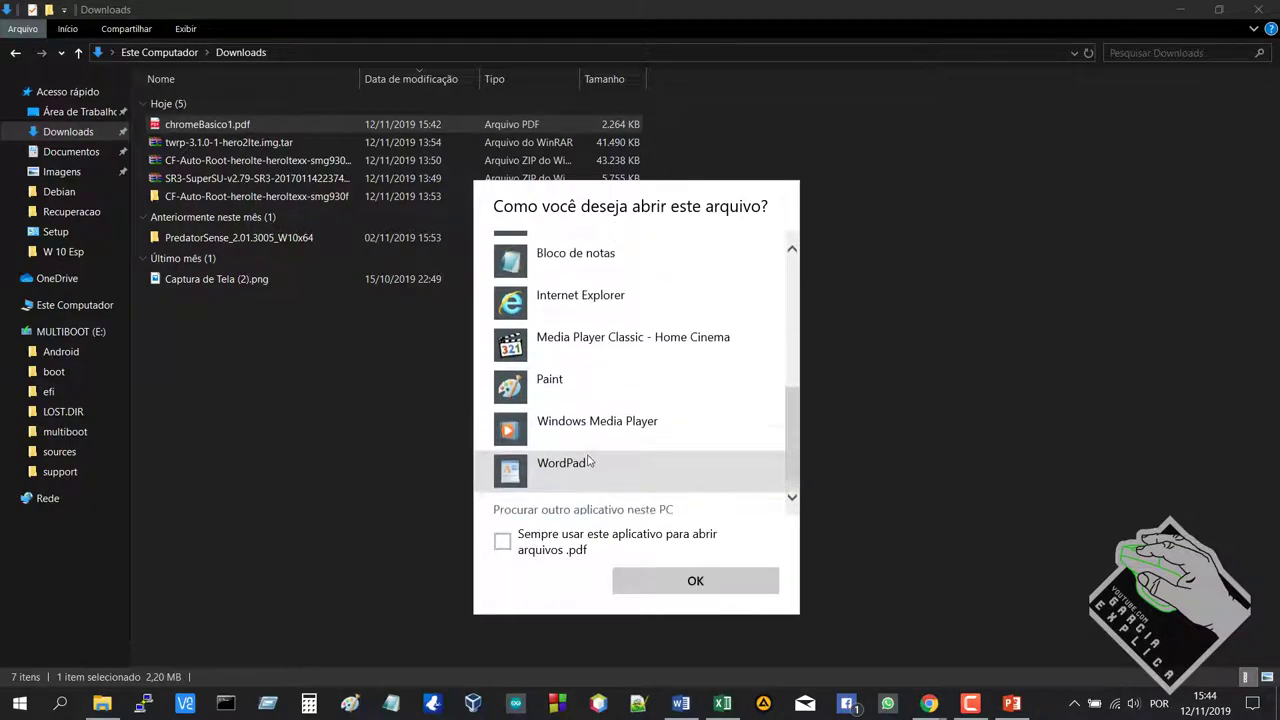
pyautogui.scroll(3, 588, 462)
pyautogui.scroll(1, 588, 460)
pyautogui.scroll(2, 590, 458)
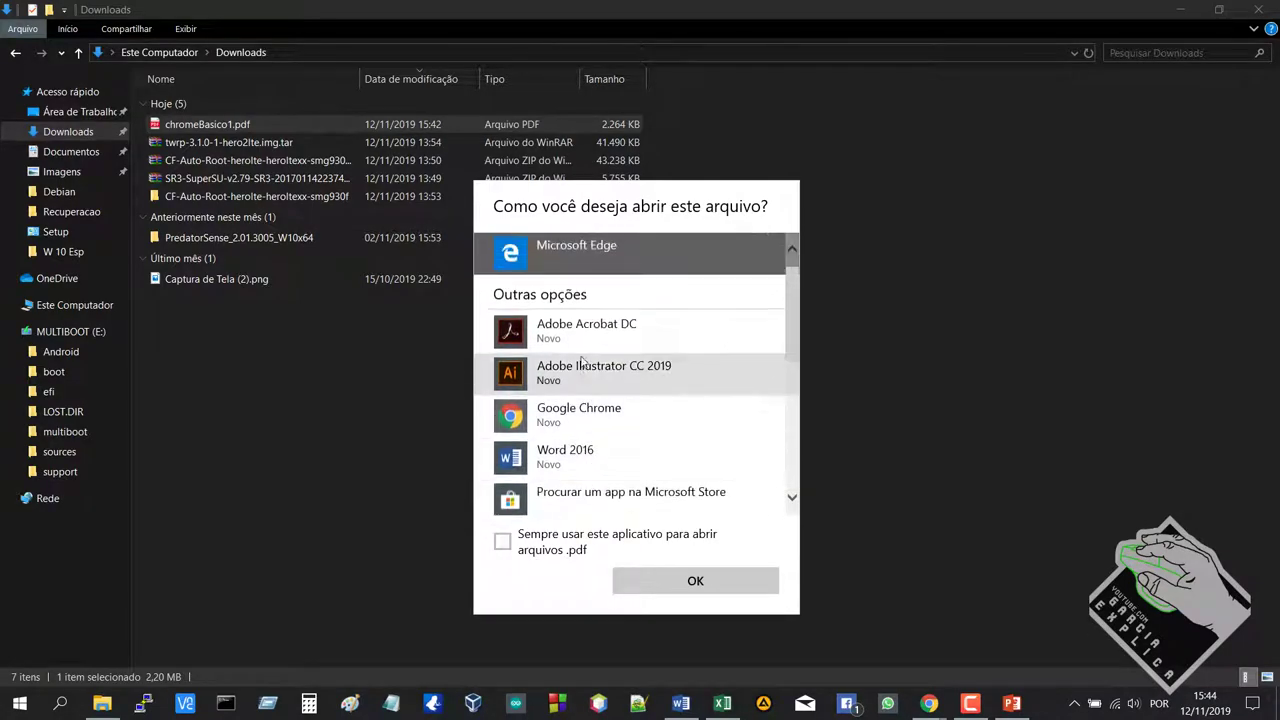
pyautogui.click(580, 330)
pyautogui.click(530, 546)
pyautogui.click(658, 582)
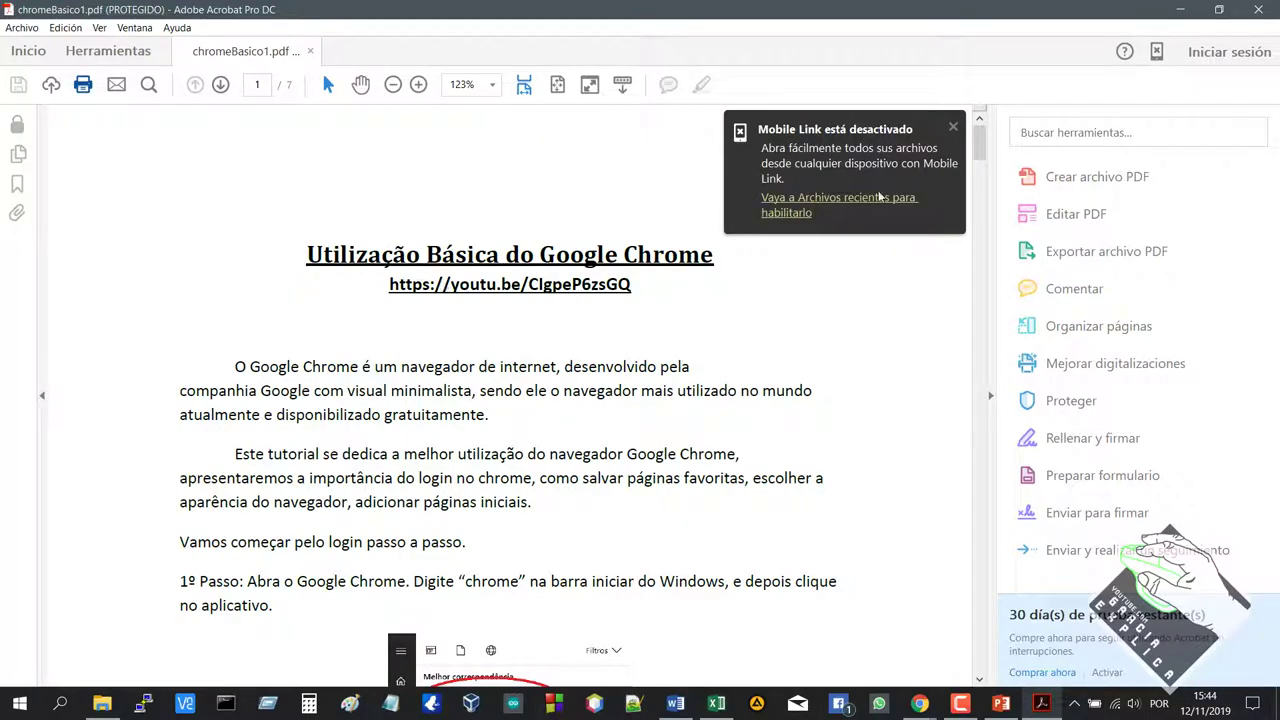
# Step: Review the HP5010 printer, copies and current page/page range options, cancel, and close Acrobat
pyautogui.hotkey('ctrl', 'p')
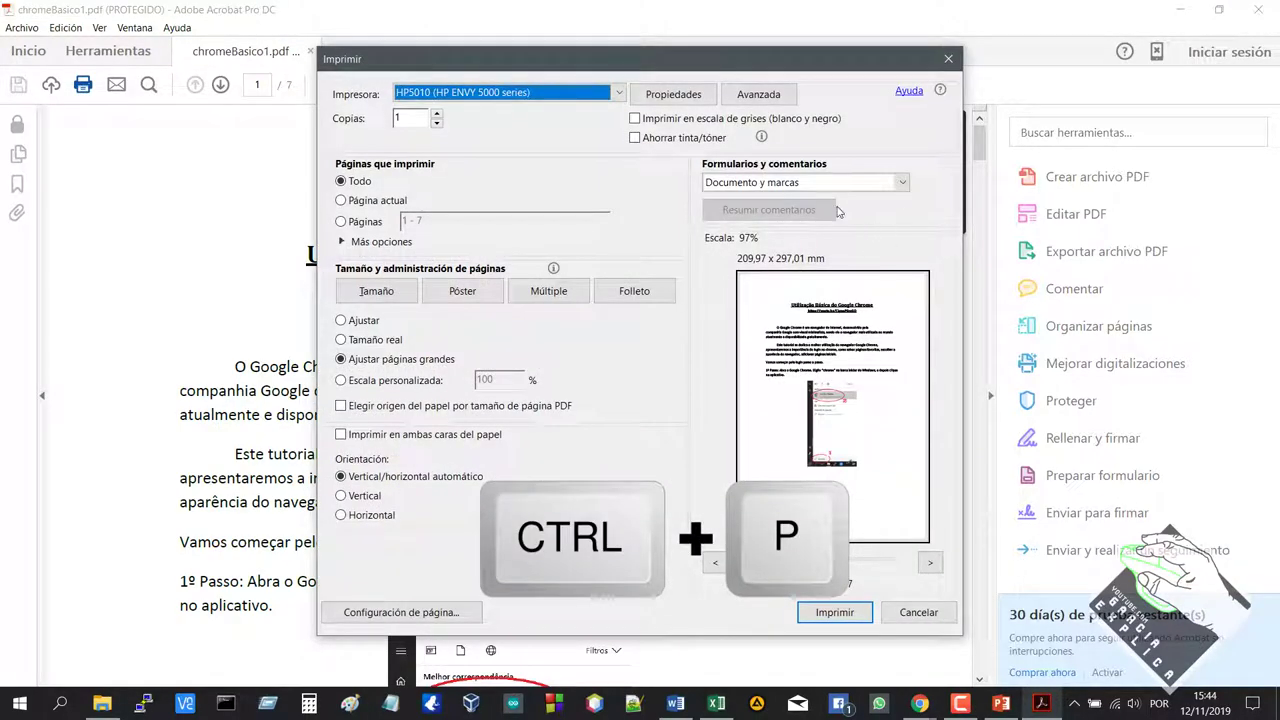
pyautogui.click(532, 93)
pyautogui.click(532, 93)
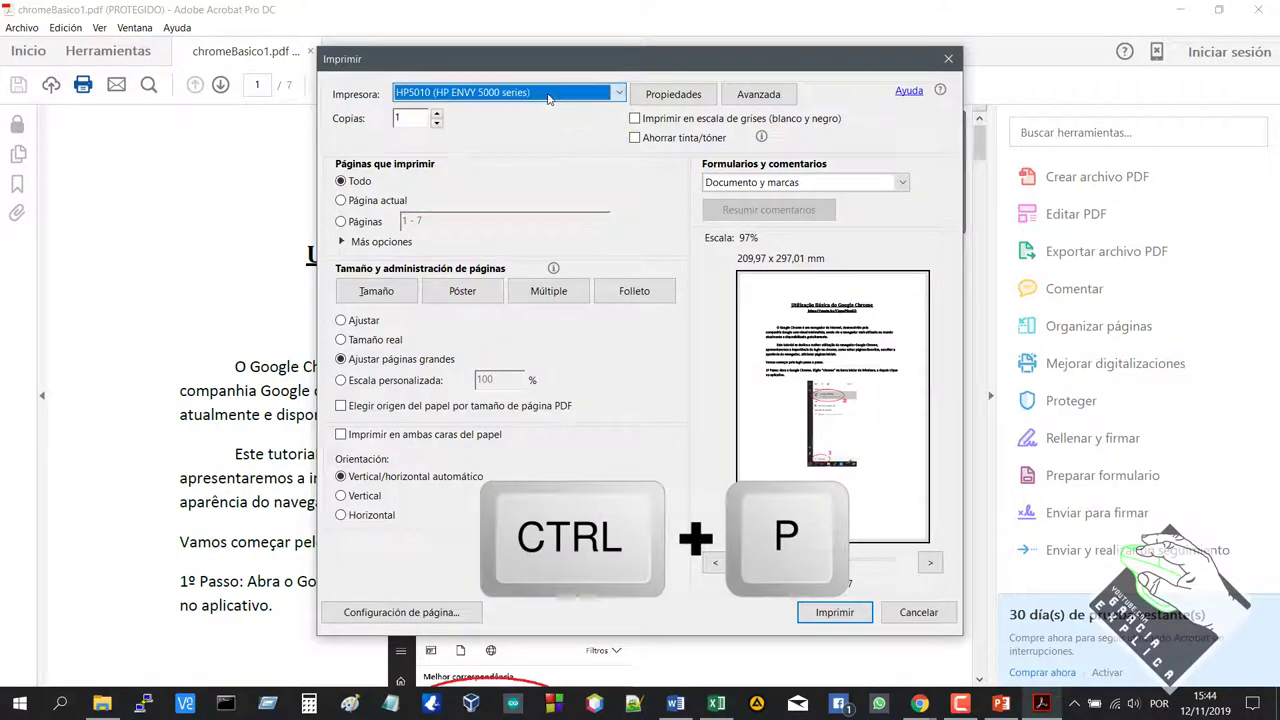
pyautogui.click(409, 119)
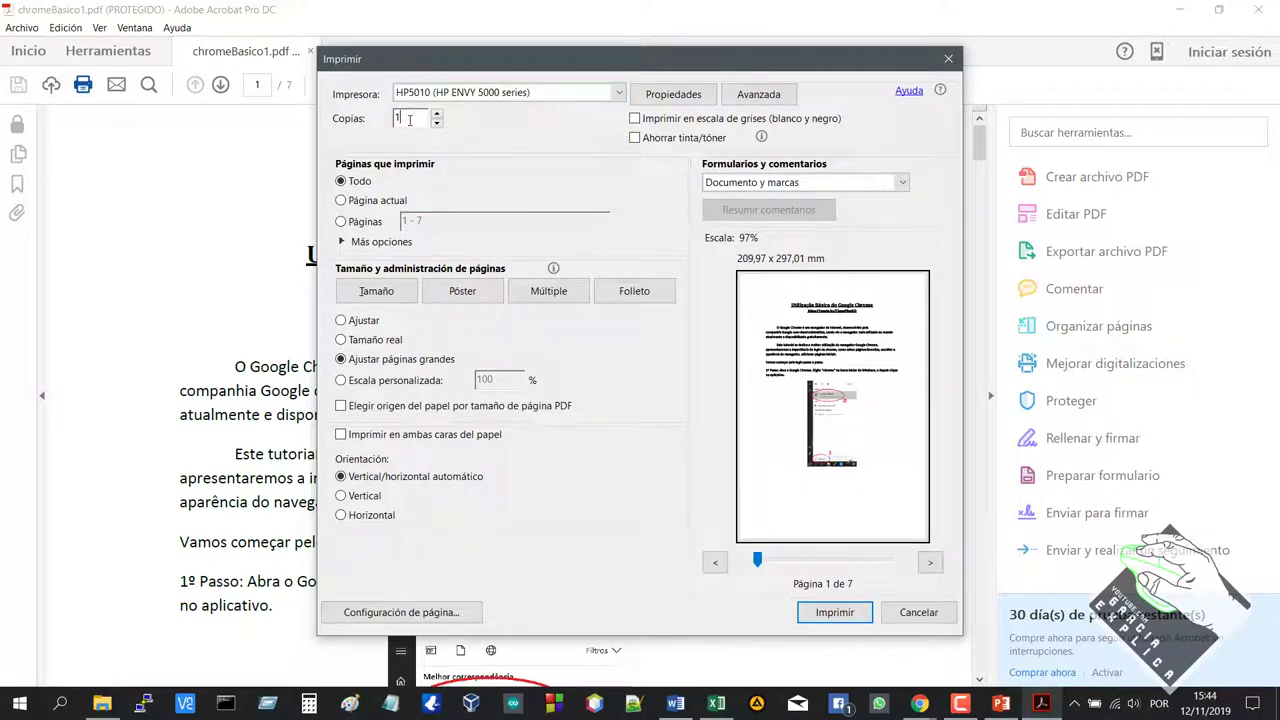
pyautogui.click(366, 203)
pyautogui.click(356, 224)
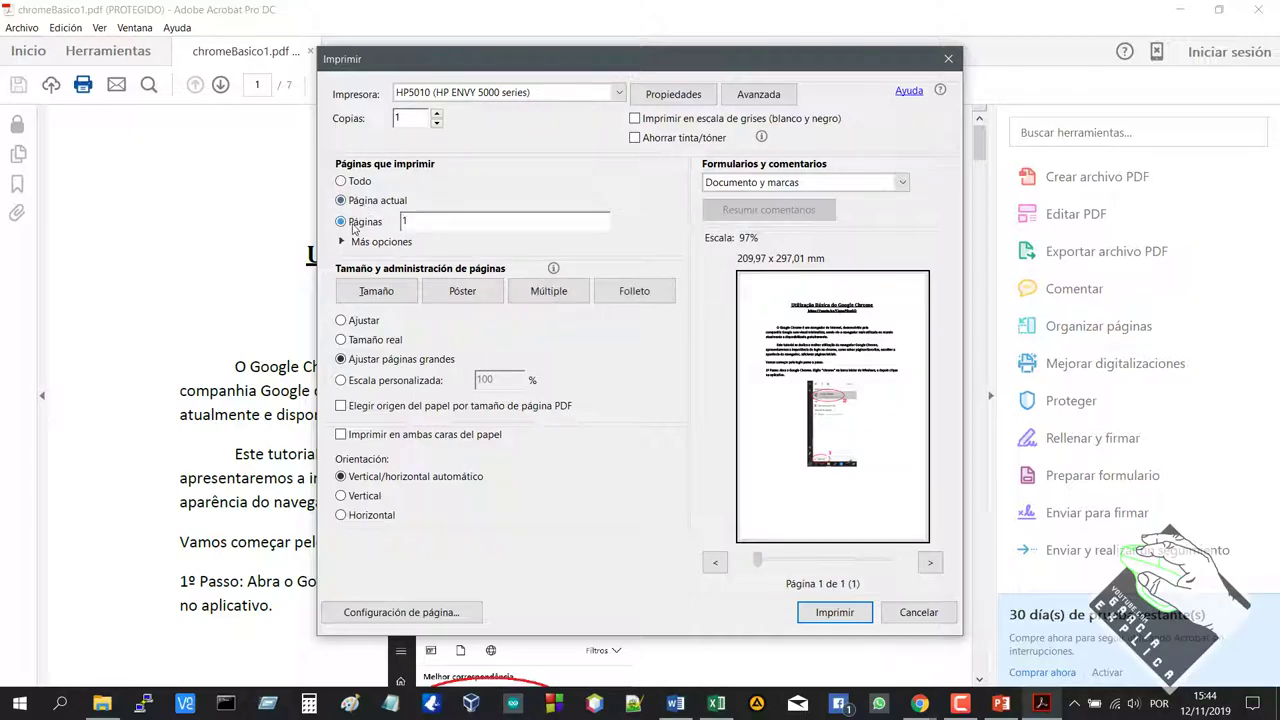
pyautogui.click(360, 204)
pyautogui.click(363, 222)
pyautogui.click(835, 612)
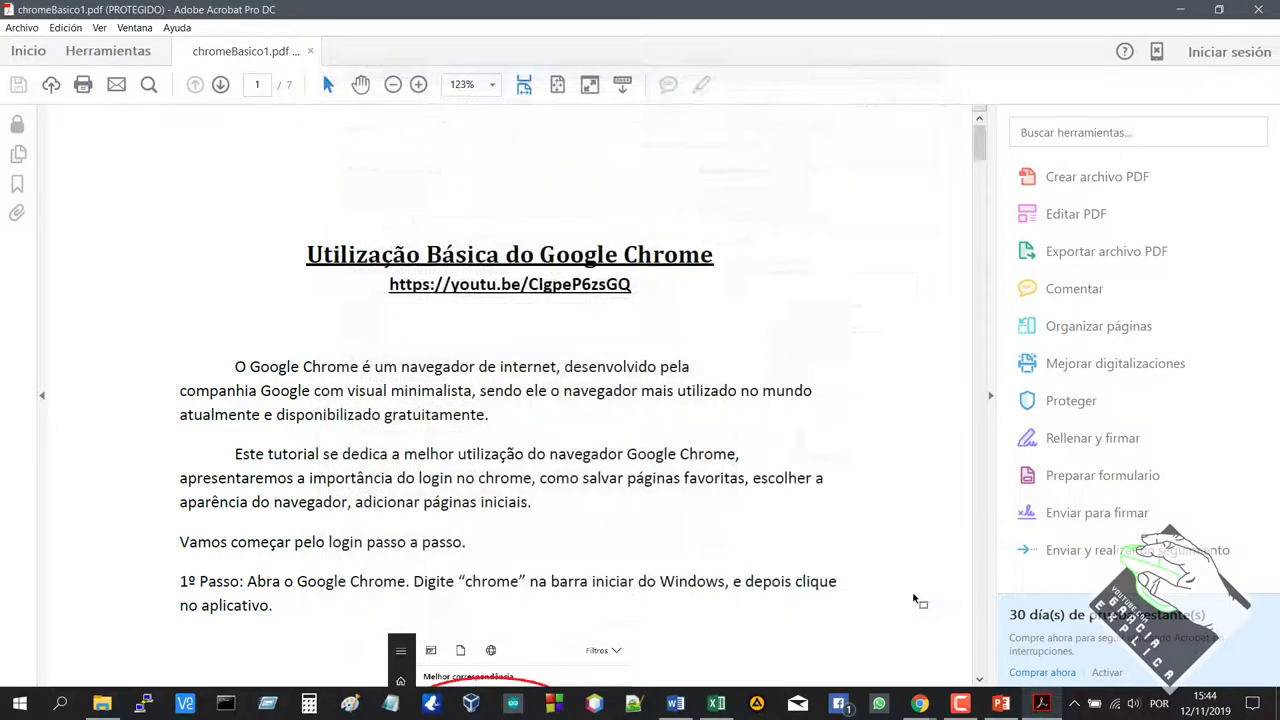
pyautogui.click(1271, 10)
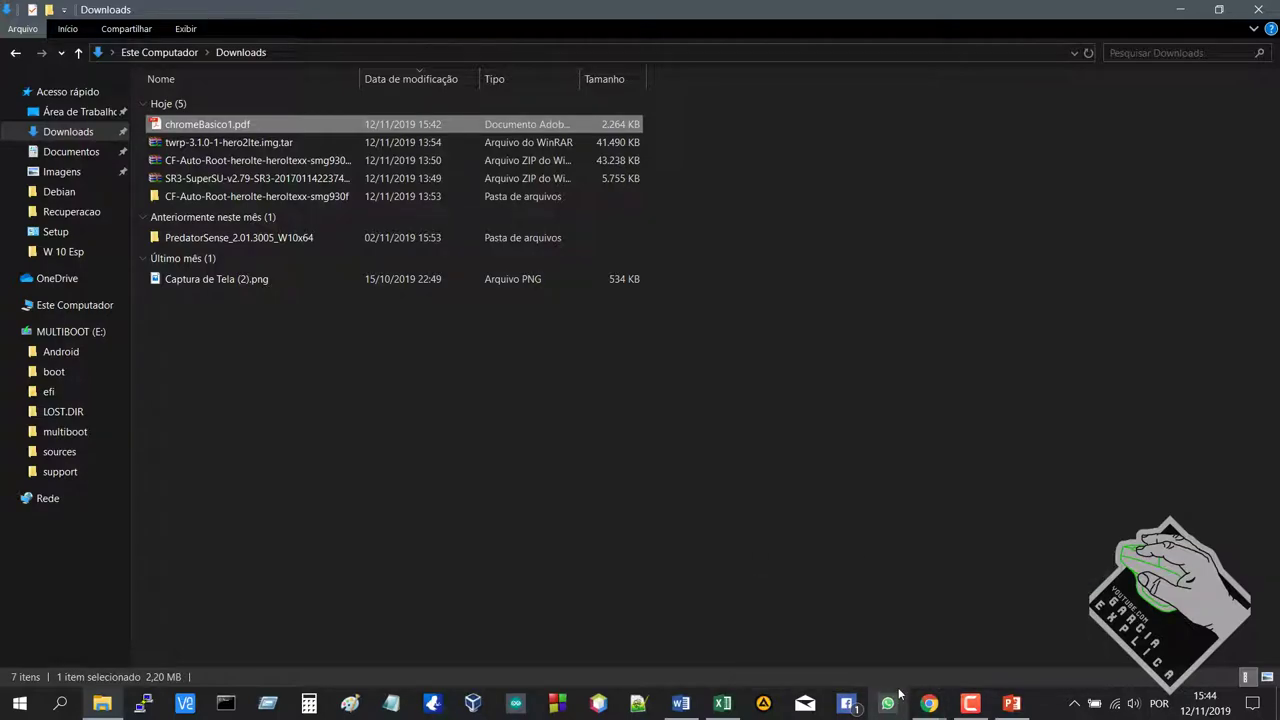
# Step: Bring the Chrome window forward, close the chromeBasico1.pdf tab, and return to the article top
pyautogui.moveTo(937, 707)
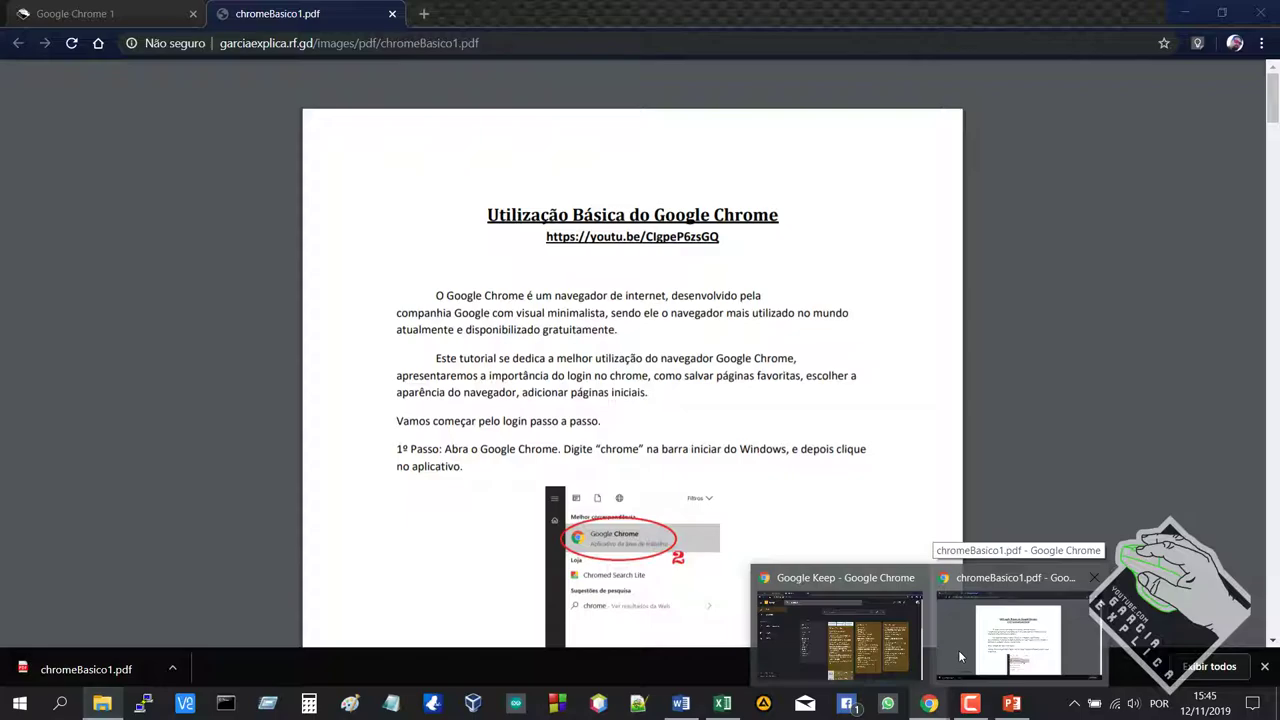
pyautogui.click(958, 656)
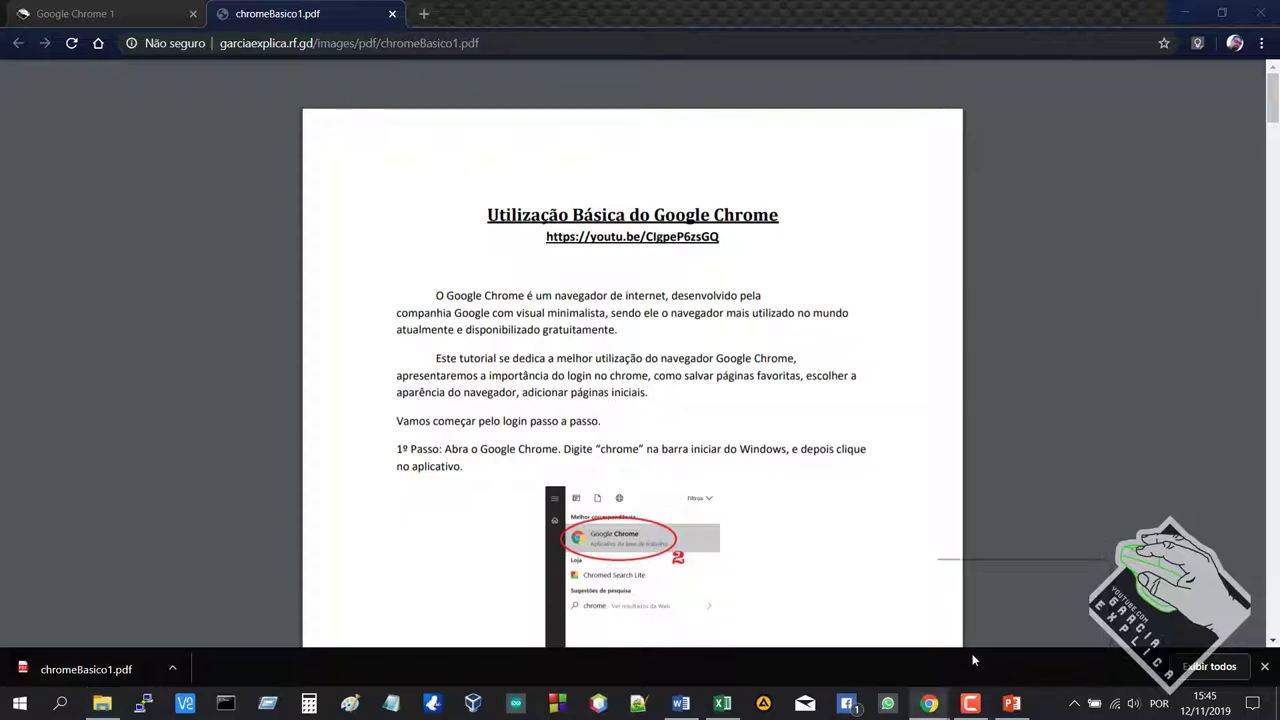
pyautogui.click(392, 13)
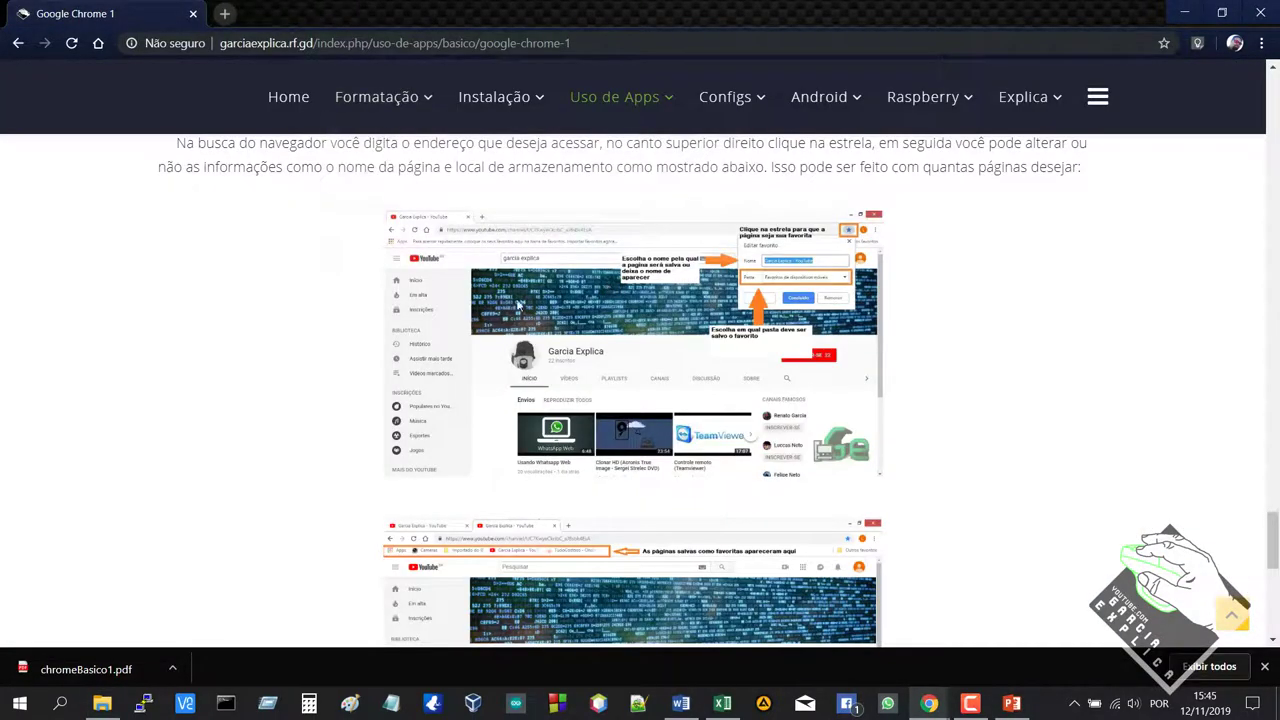
pyautogui.scroll(3, 518, 300)
pyautogui.scroll(3, 516, 290)
pyautogui.scroll(3, 515, 284)
pyautogui.scroll(3, 515, 284)
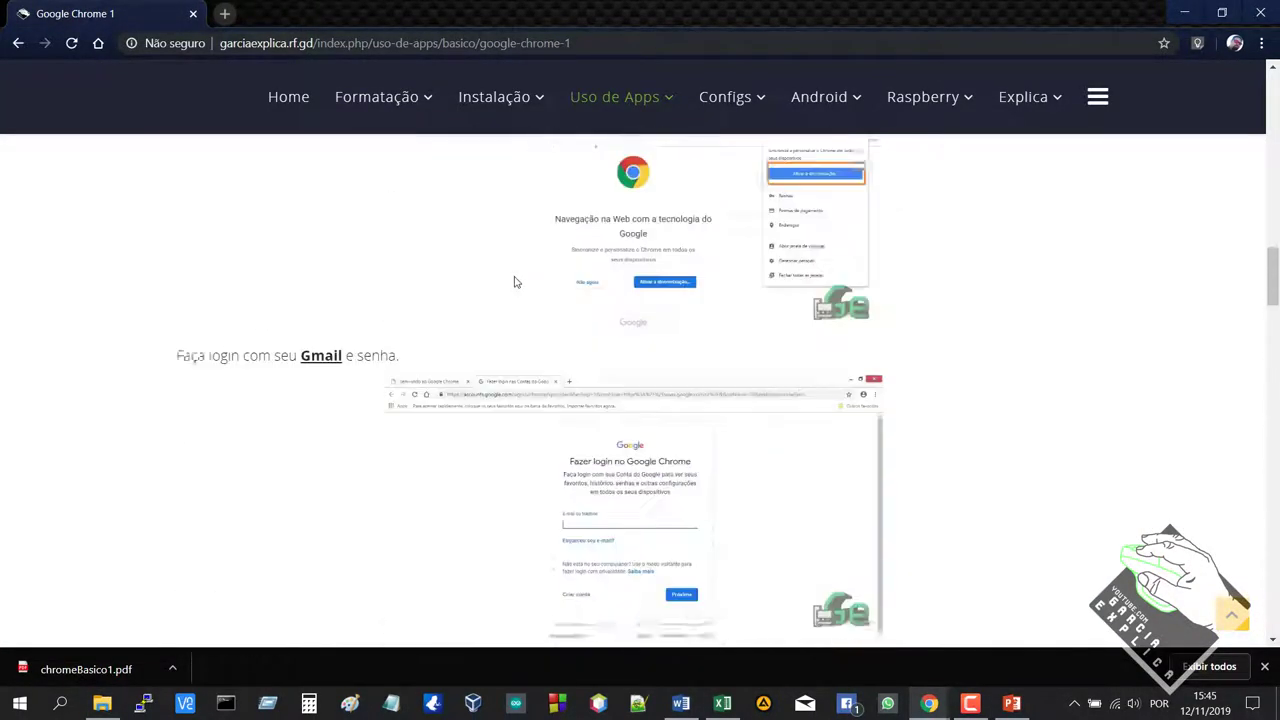
pyautogui.scroll(5, 514, 280)
pyautogui.scroll(-3, 514, 280)
pyautogui.scroll(-3, 514, 280)
pyautogui.scroll(5, 514, 280)
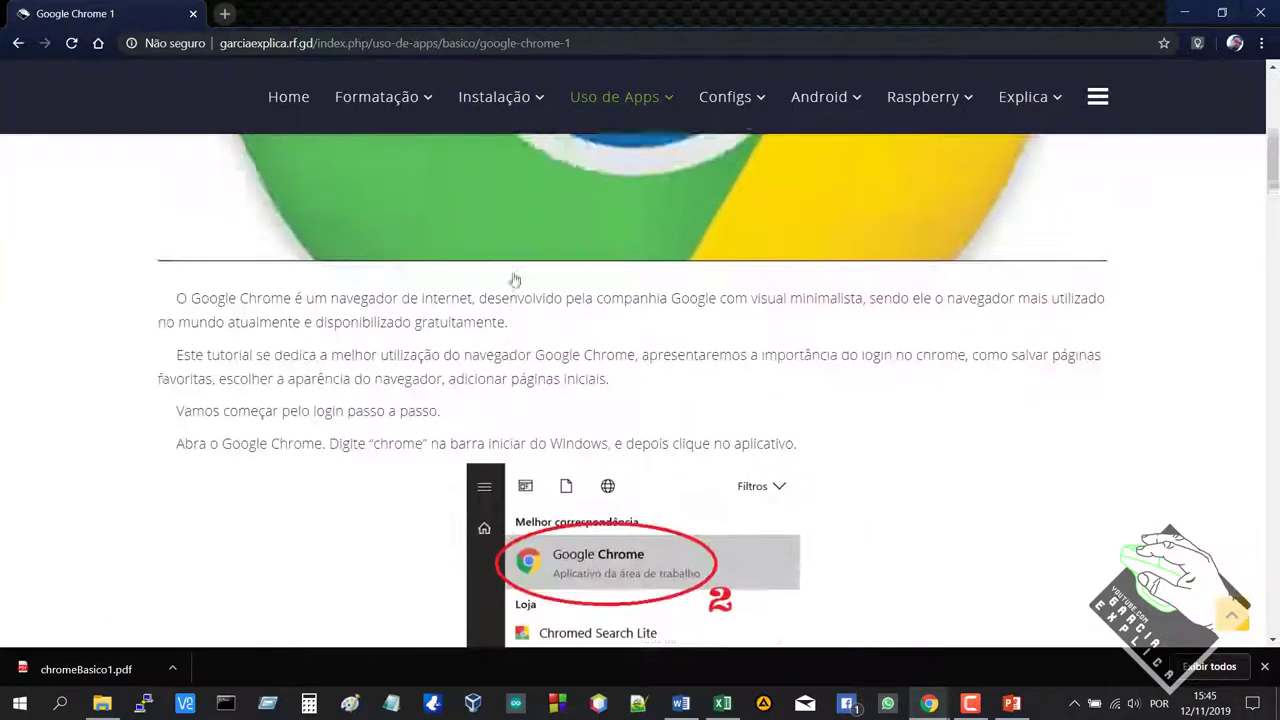
pyautogui.scroll(2, 229, 349)
pyautogui.scroll(-2, 203, 338)
# Step: Select the article text from the intro through 'Clique em ativar a sincronização.' and copy it
pyautogui.moveTo(180, 342); pyautogui.dragTo(217, 316)
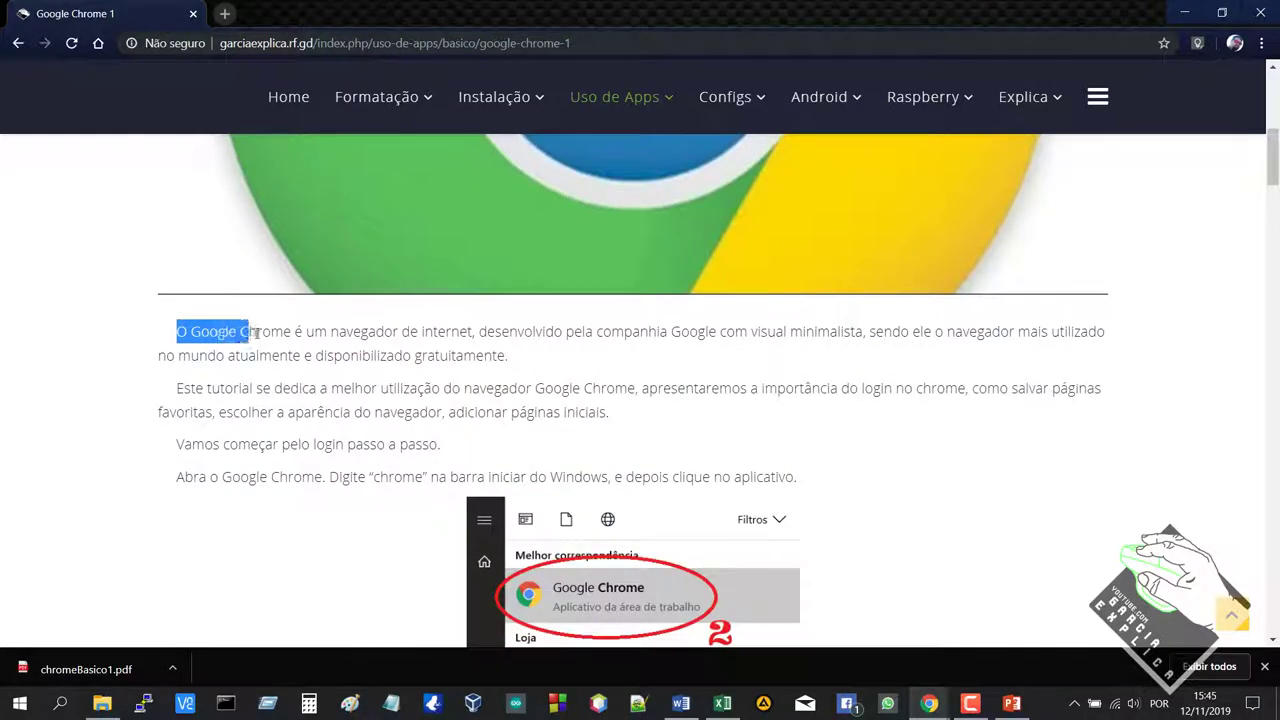
pyautogui.moveTo(217, 316)
pyautogui.mouseDown()
pyautogui.moveTo(336, 377)
pyautogui.moveTo(547, 381)
pyautogui.mouseUp()
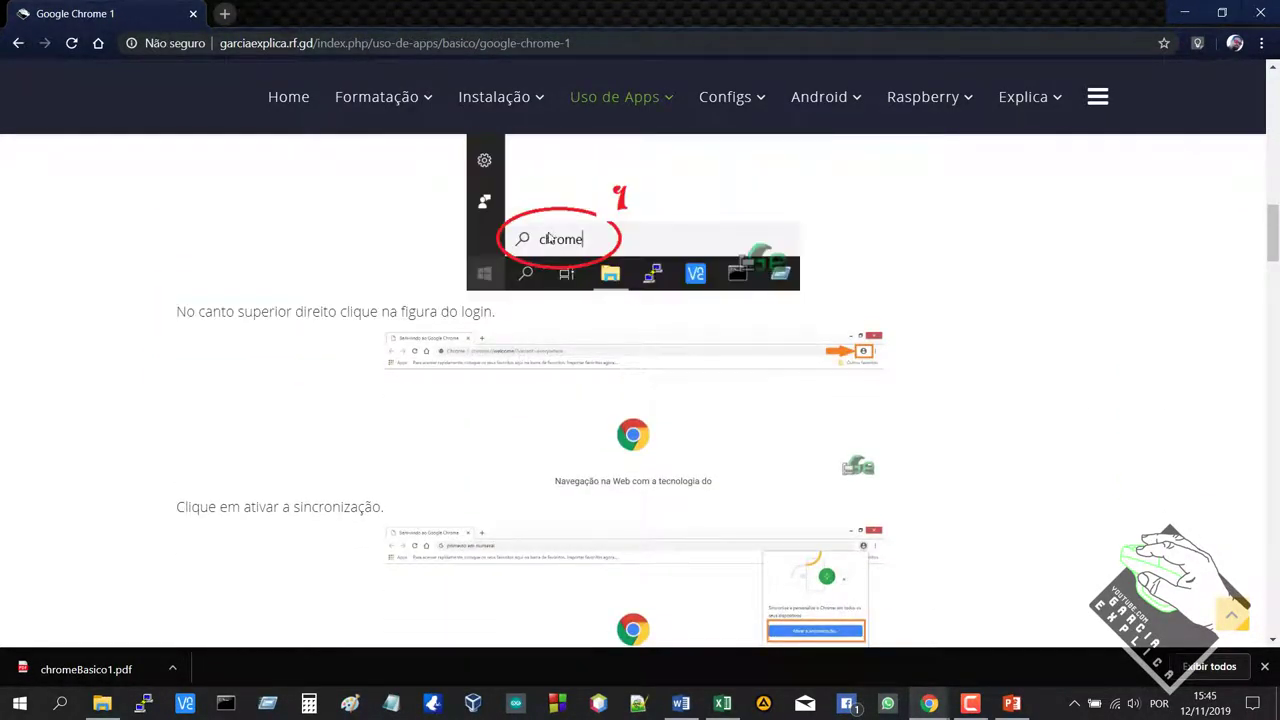
pyautogui.moveTo(540, 338)
pyautogui.mouseDown()
pyautogui.moveTo(543, 300)
pyautogui.moveTo(538, 331)
pyautogui.moveTo(464, 275)
pyautogui.mouseUp()
pyautogui.scroll(-2, 537, 363)
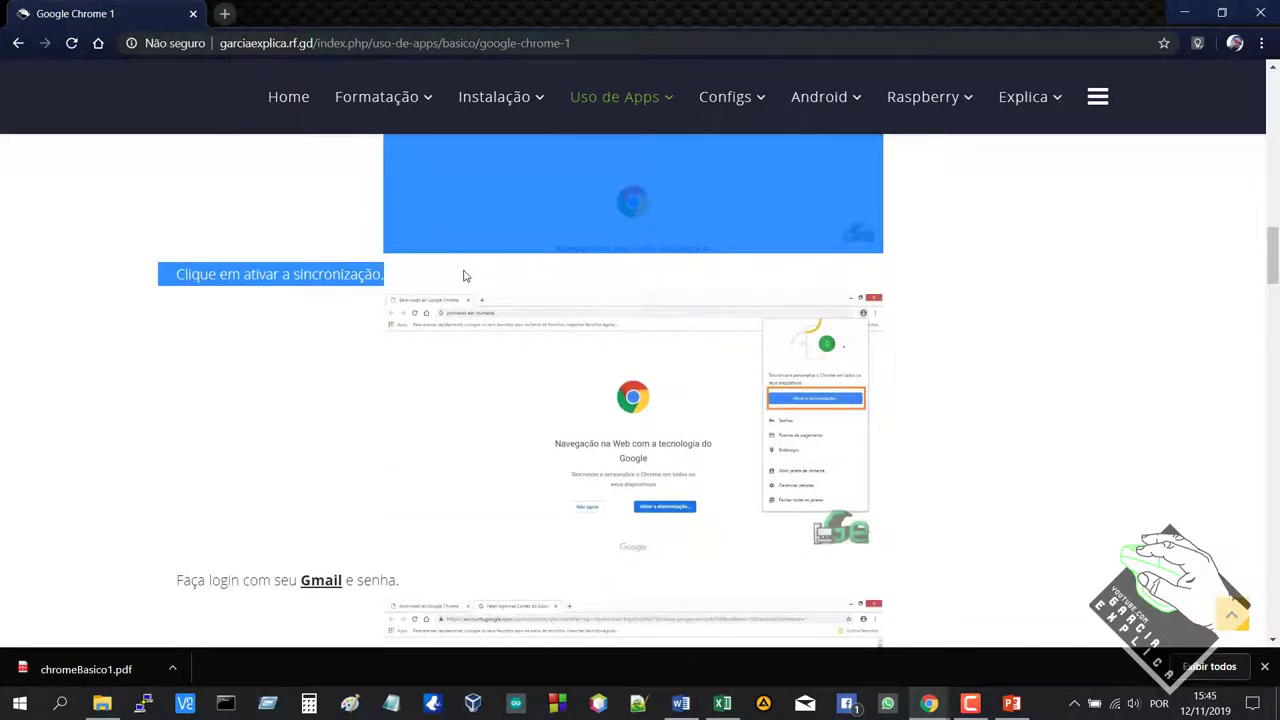
pyautogui.rightClick(343, 279)
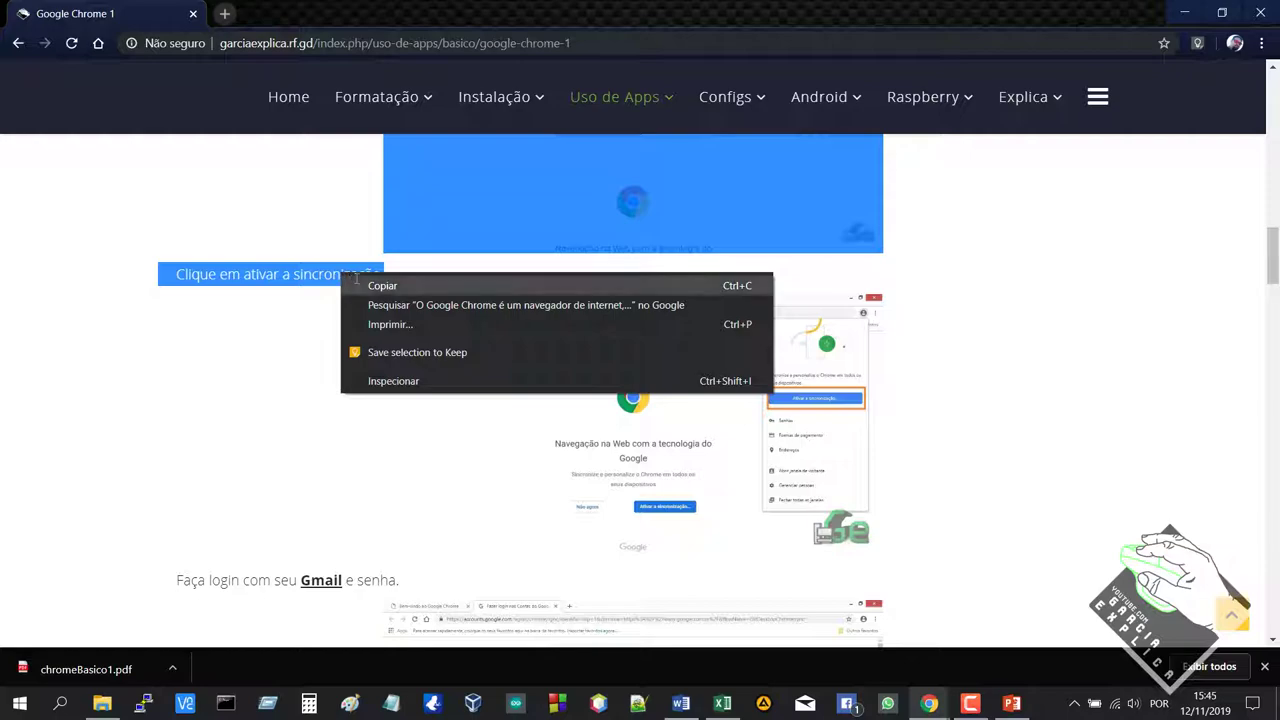
pyautogui.click(359, 284)
pyautogui.hotkey('ctrl', 'c')
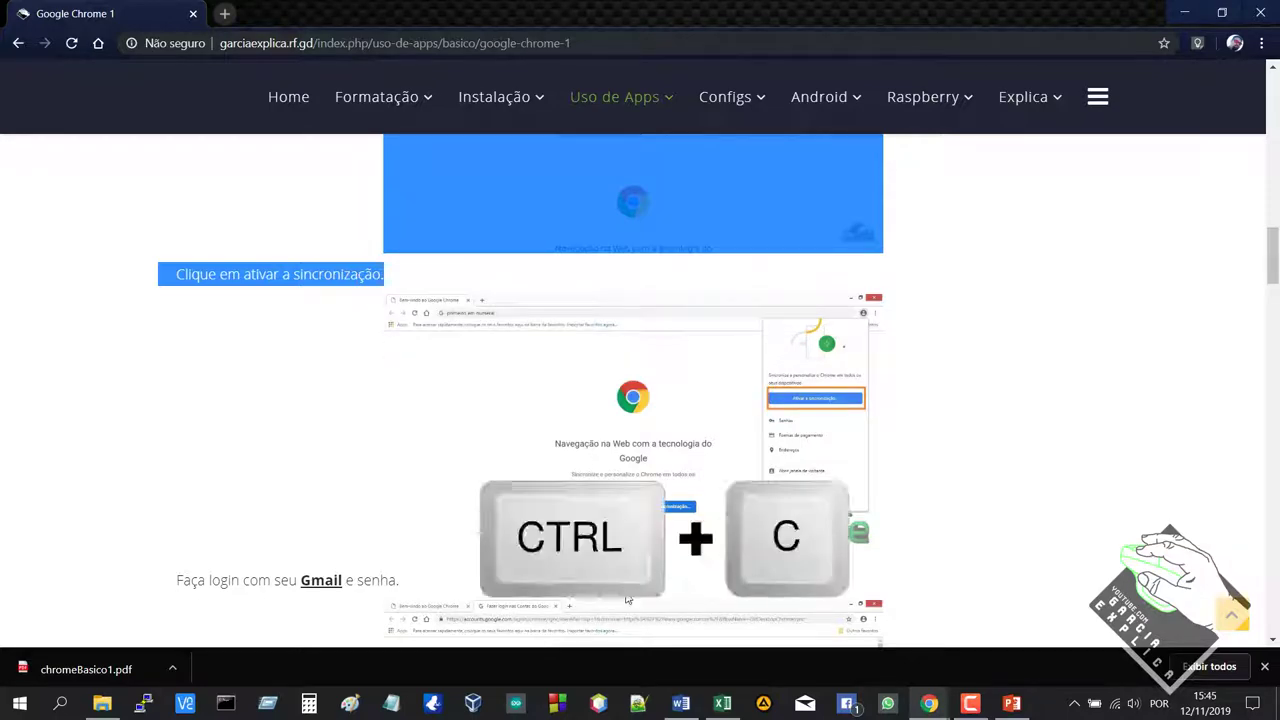
# Step: Create a new blank Word document, paste the tutorial text, and delete the empty pasted image
pyautogui.click(680, 703)
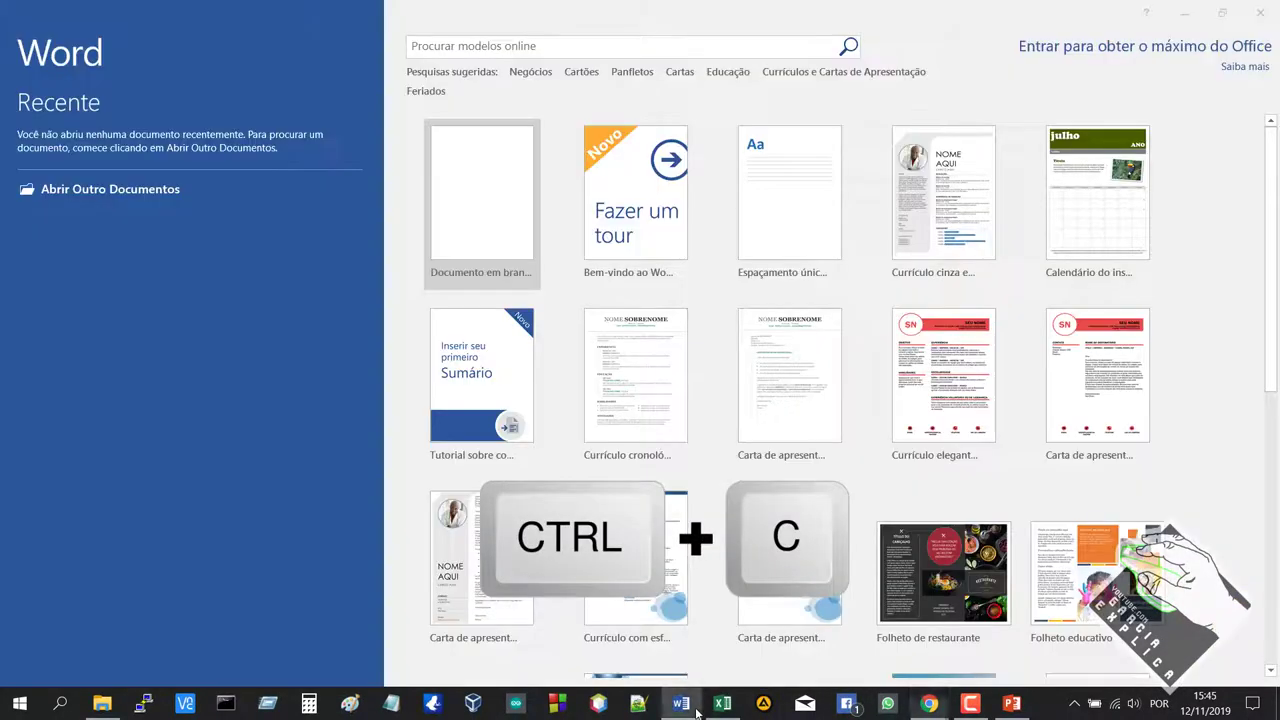
pyautogui.click(502, 212)
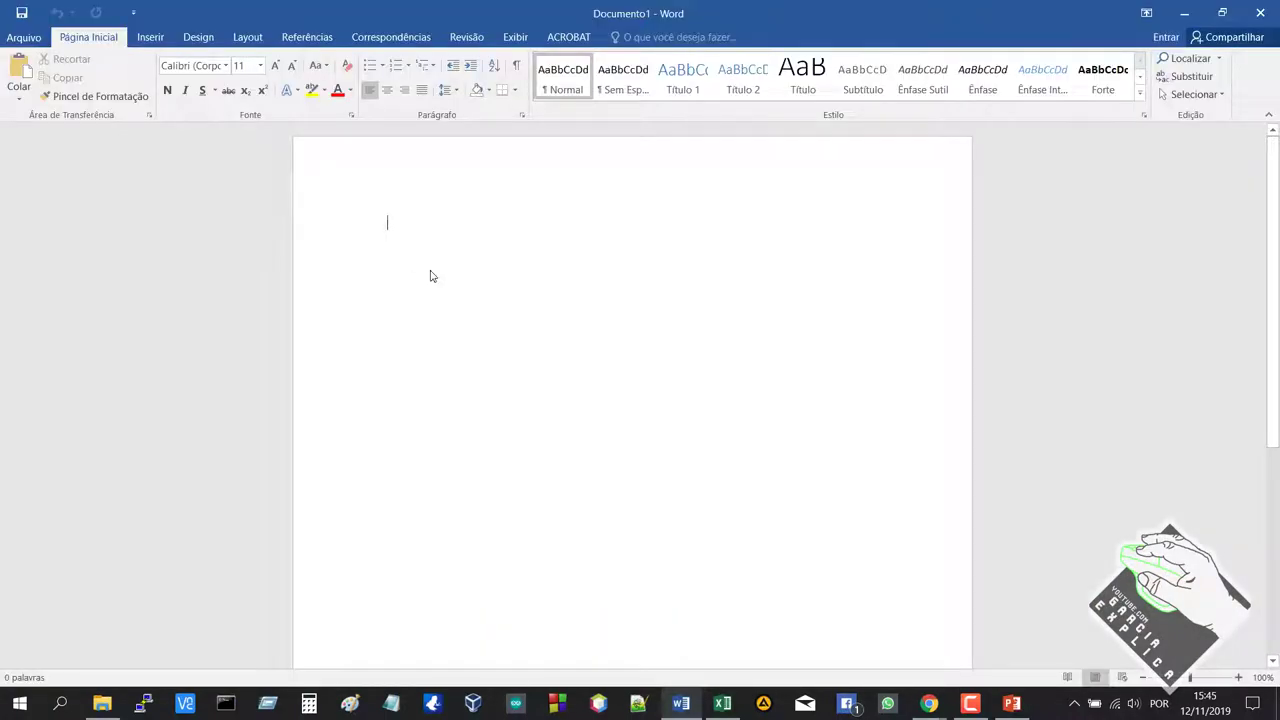
pyautogui.hotkey('ctrl', 'v')
pyautogui.rightClick(432, 276)
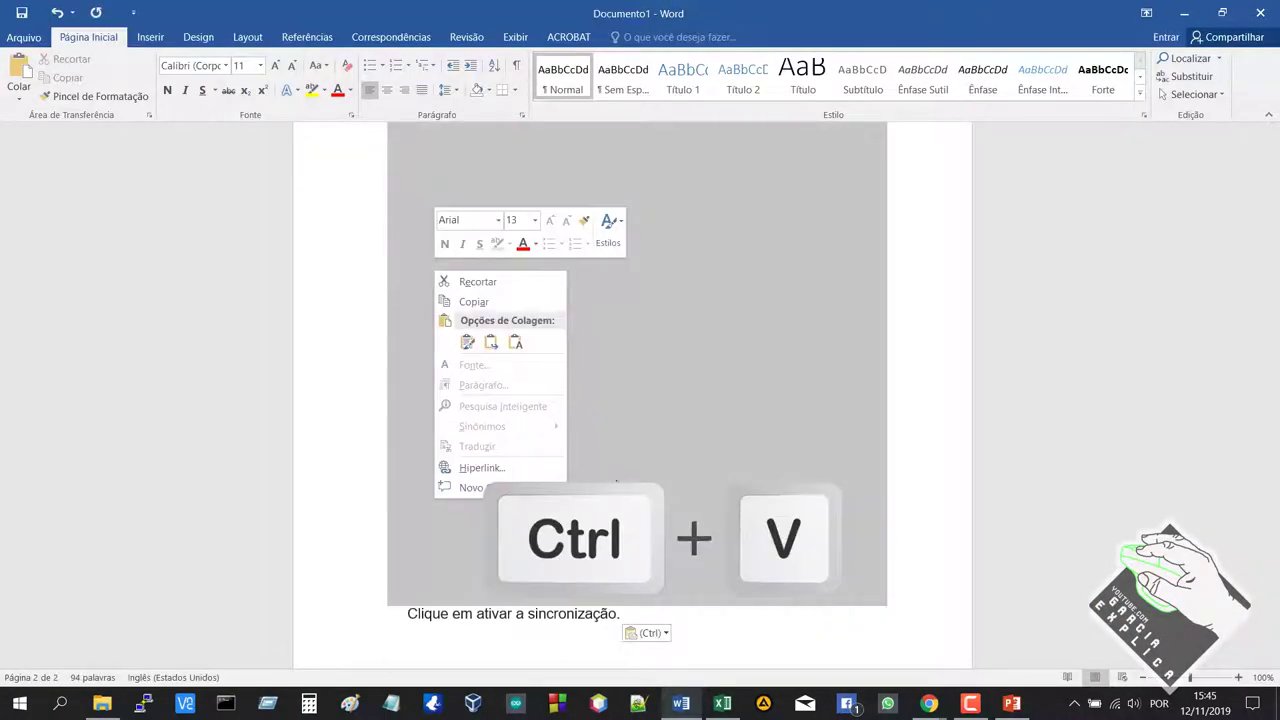
pyautogui.press('Escape')
pyautogui.press('Delete')
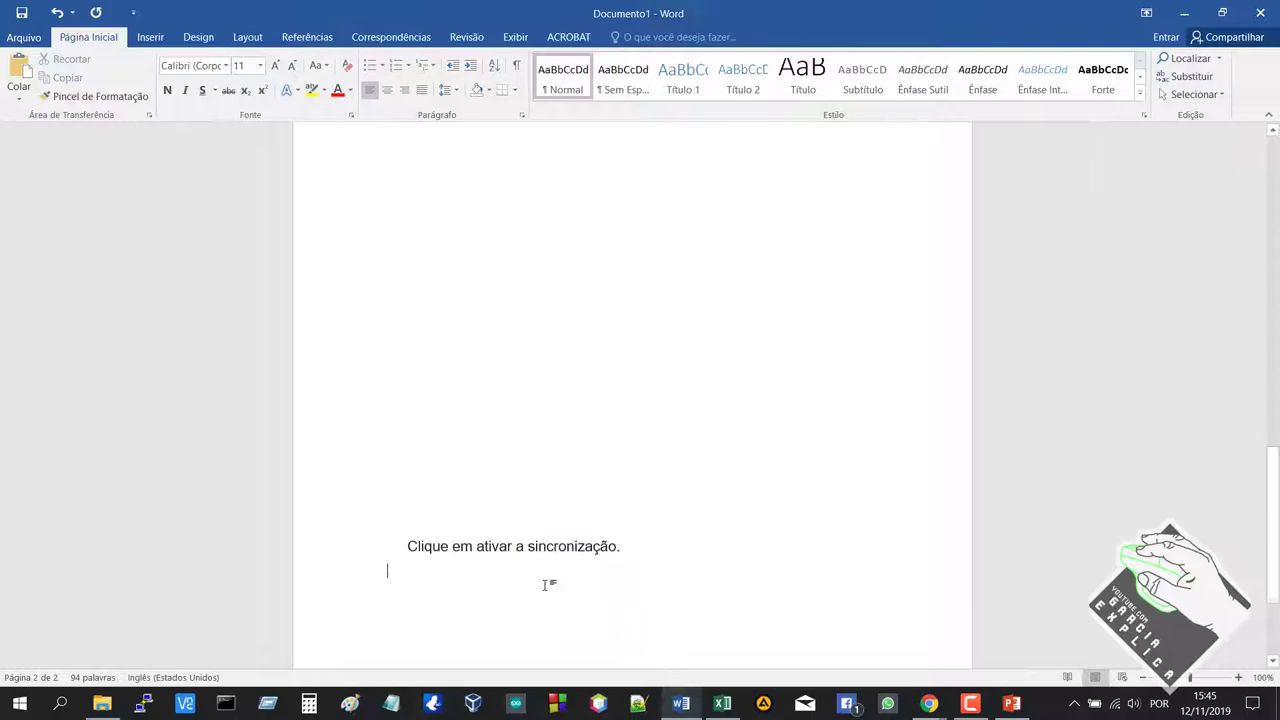
# Step: Paste the tutorial content again and inspect the empty drawing canvas on page 2
pyautogui.rightClick(433, 561)
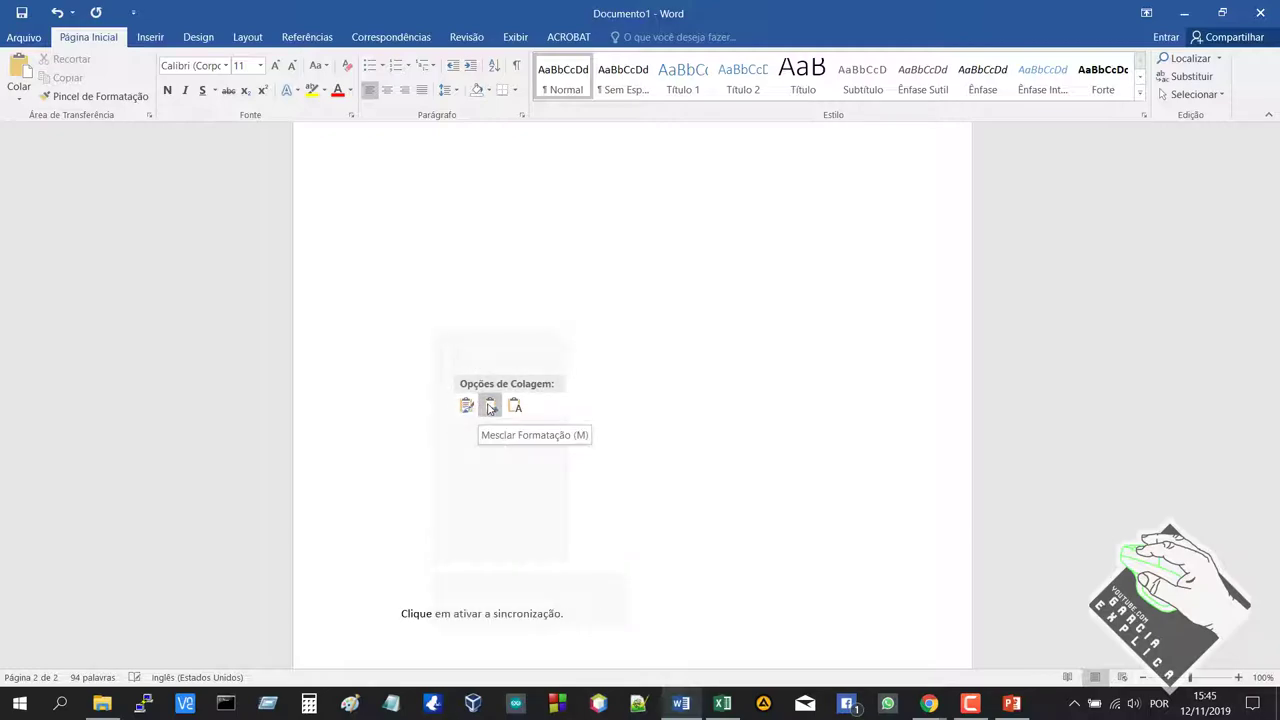
pyautogui.press('Escape')
pyautogui.scroll(3, 868, 469)
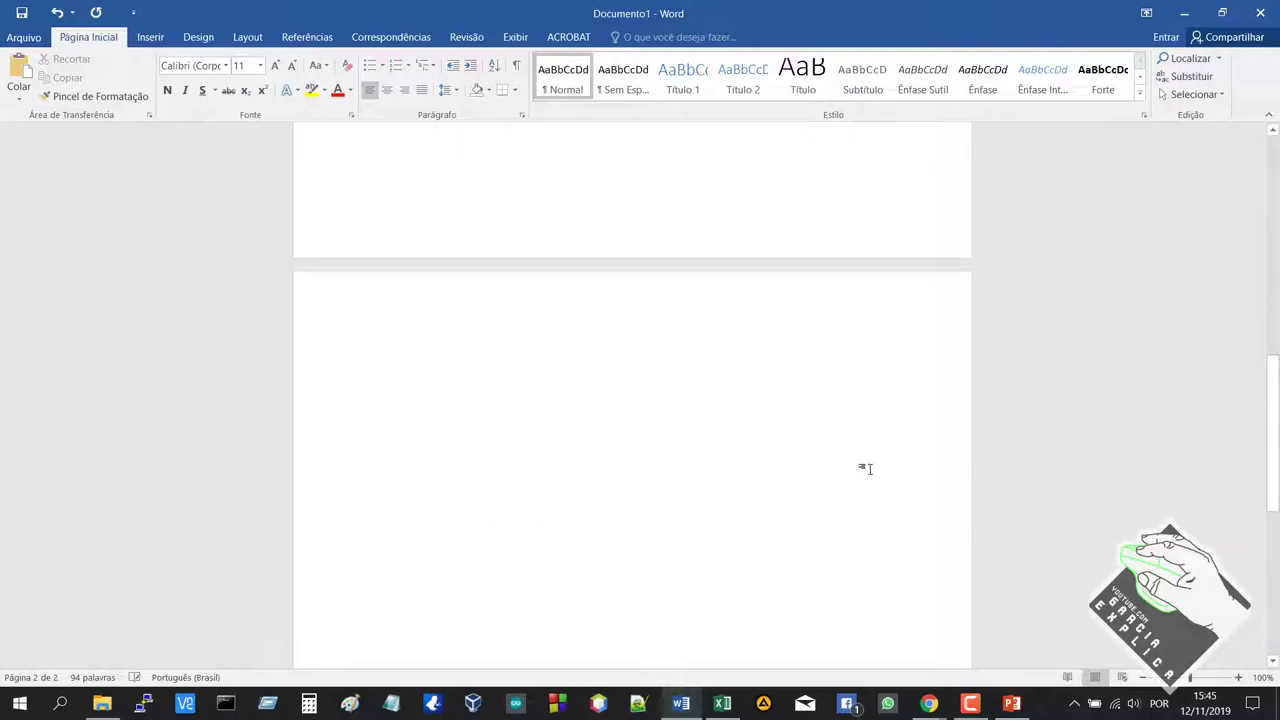
pyautogui.scroll(-5, 868, 469)
pyautogui.click(637, 399)
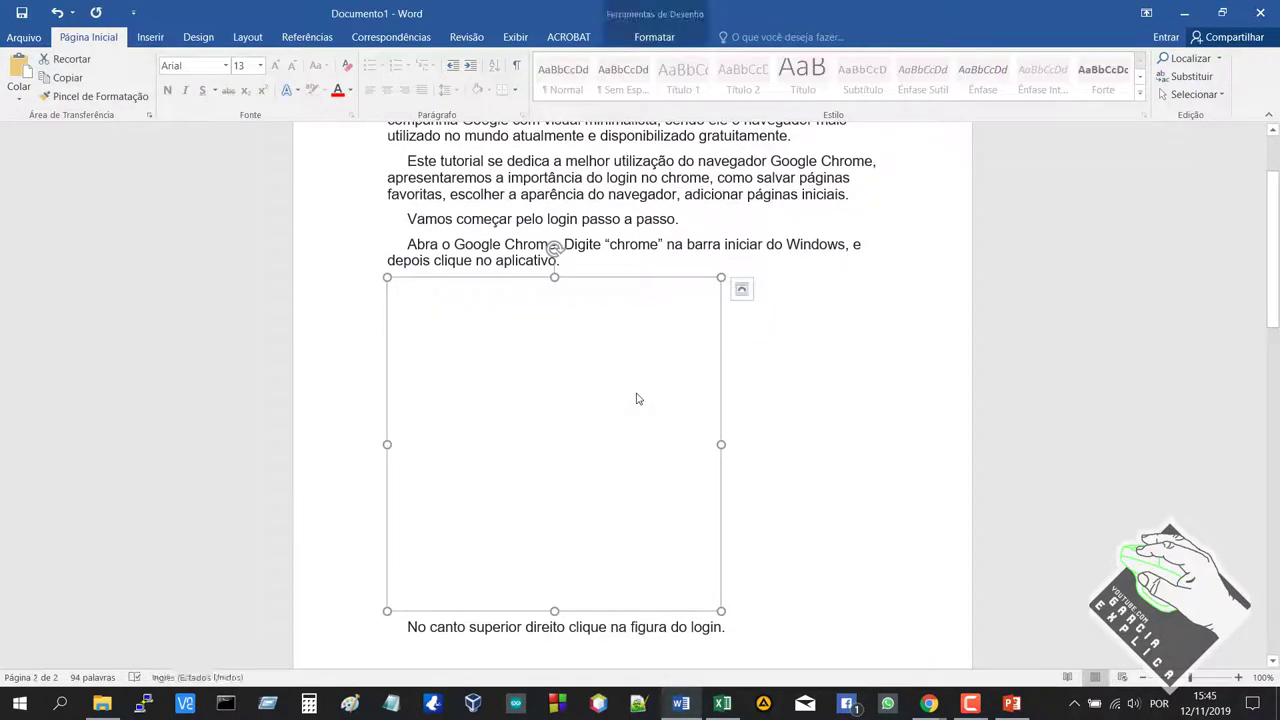
pyautogui.scroll(-10, 706, 401)
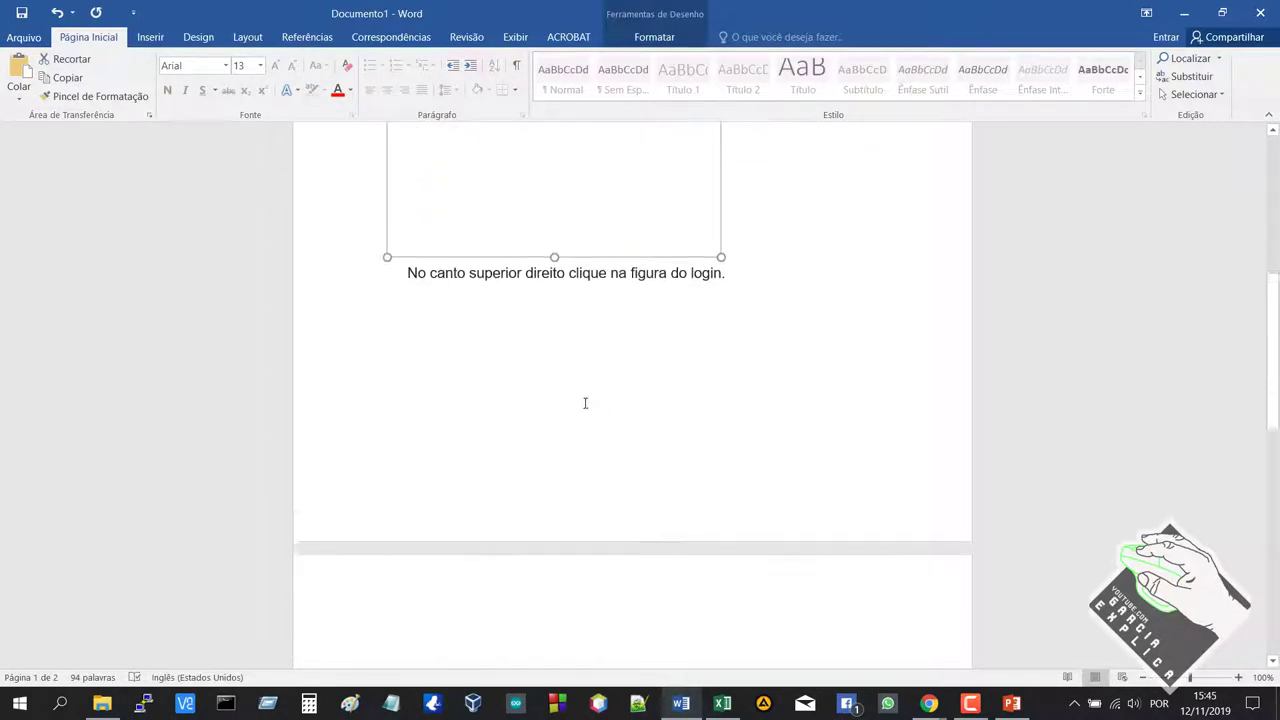
pyautogui.hotkey('ctrl', 'v')
pyautogui.scroll(2, 539, 396)
pyautogui.scroll(-5, 528, 377)
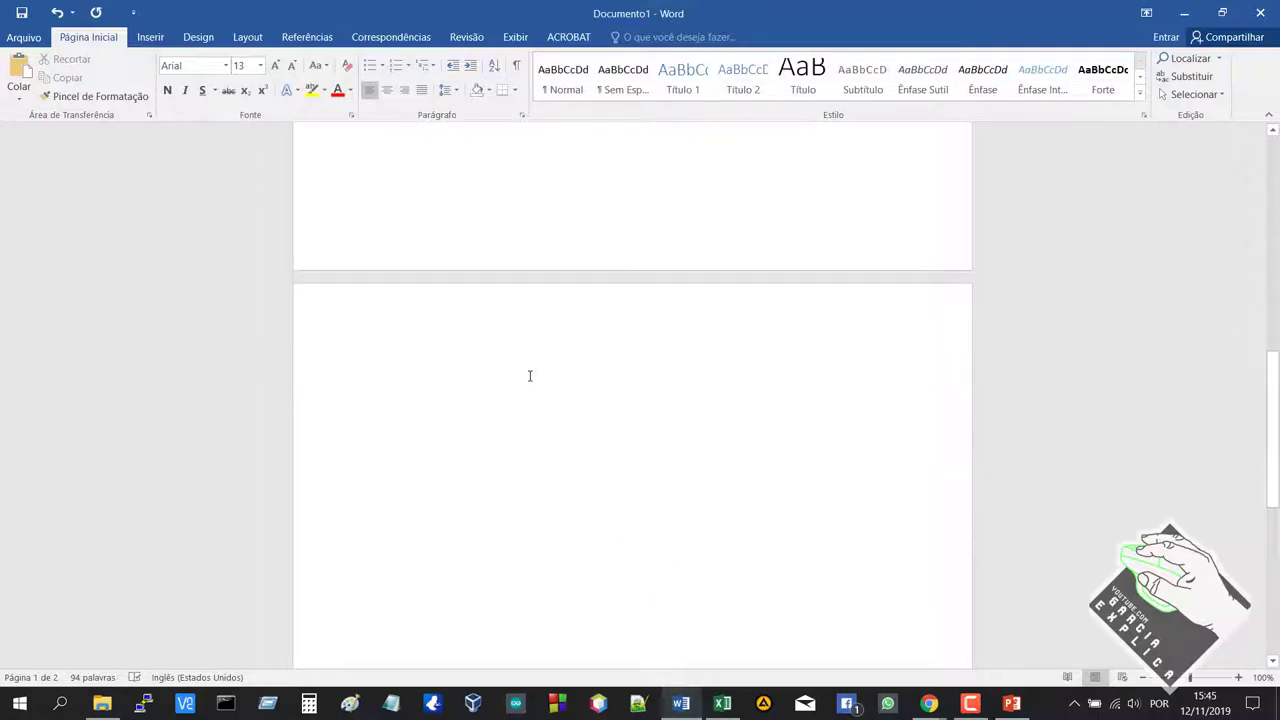
pyautogui.click(529, 377)
pyautogui.scroll(-8, 528, 380)
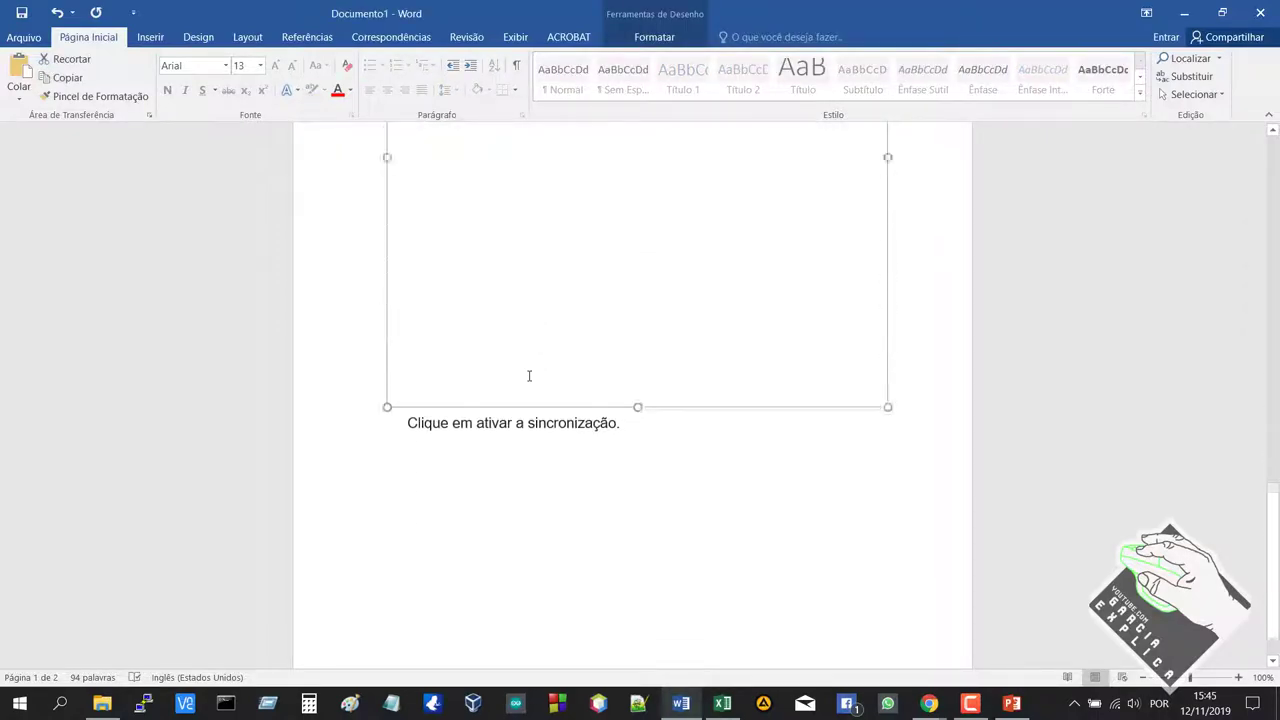
pyautogui.click(469, 439)
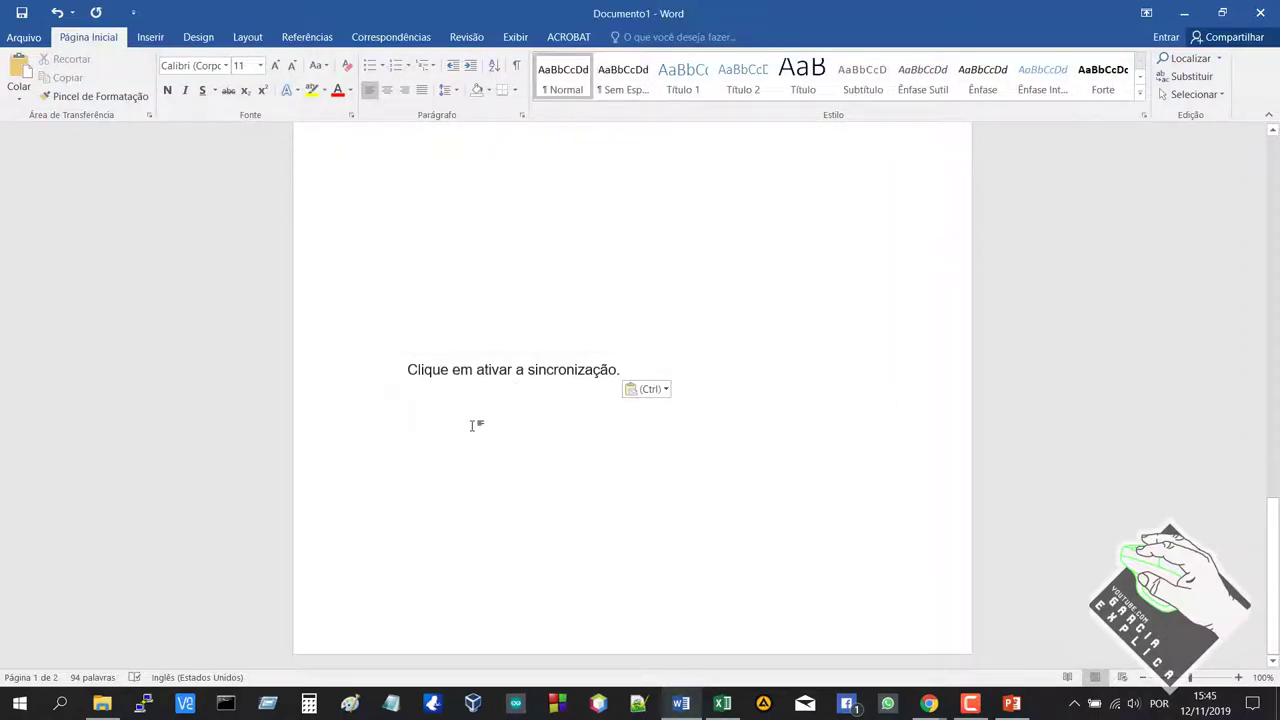
# Step: Select the empty drawing canvas on page 1 and look over the two-page document
pyautogui.scroll(5, 472, 420)
pyautogui.scroll(5, 474, 414)
pyautogui.scroll(5, 474, 411)
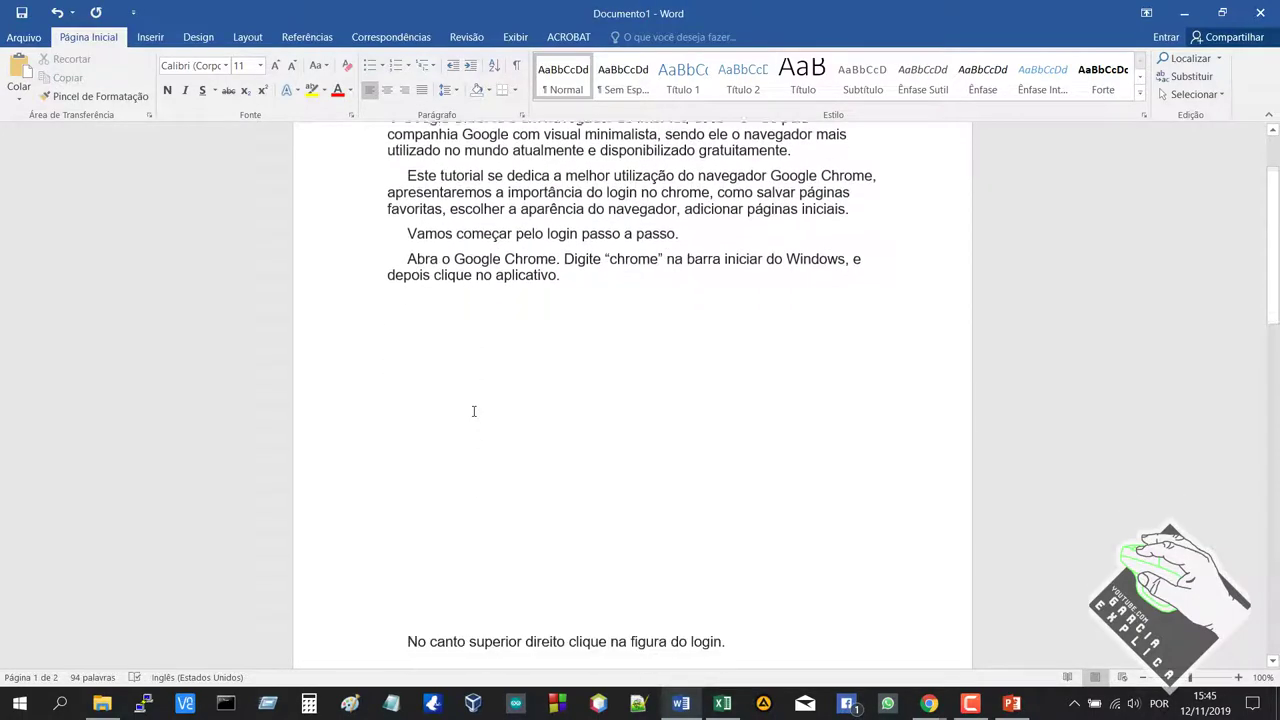
pyautogui.click(474, 414)
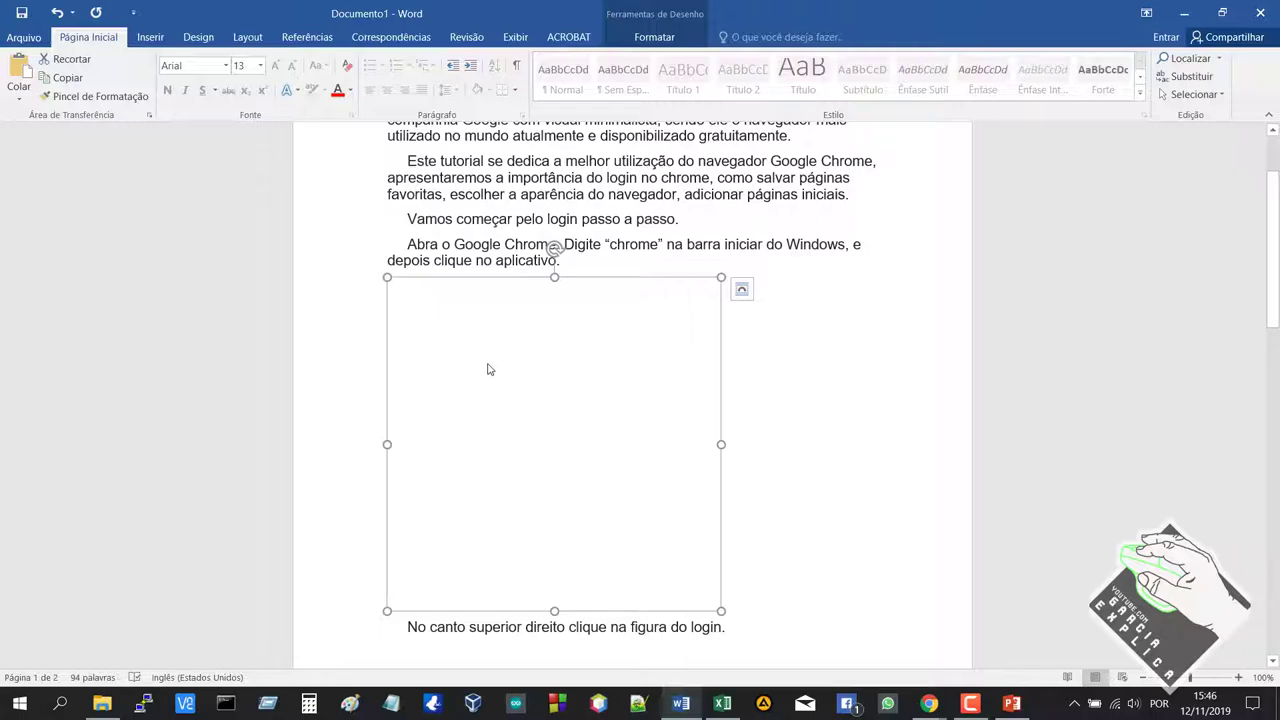
pyautogui.scroll(3, 489, 370)
pyautogui.scroll(-2, 489, 365)
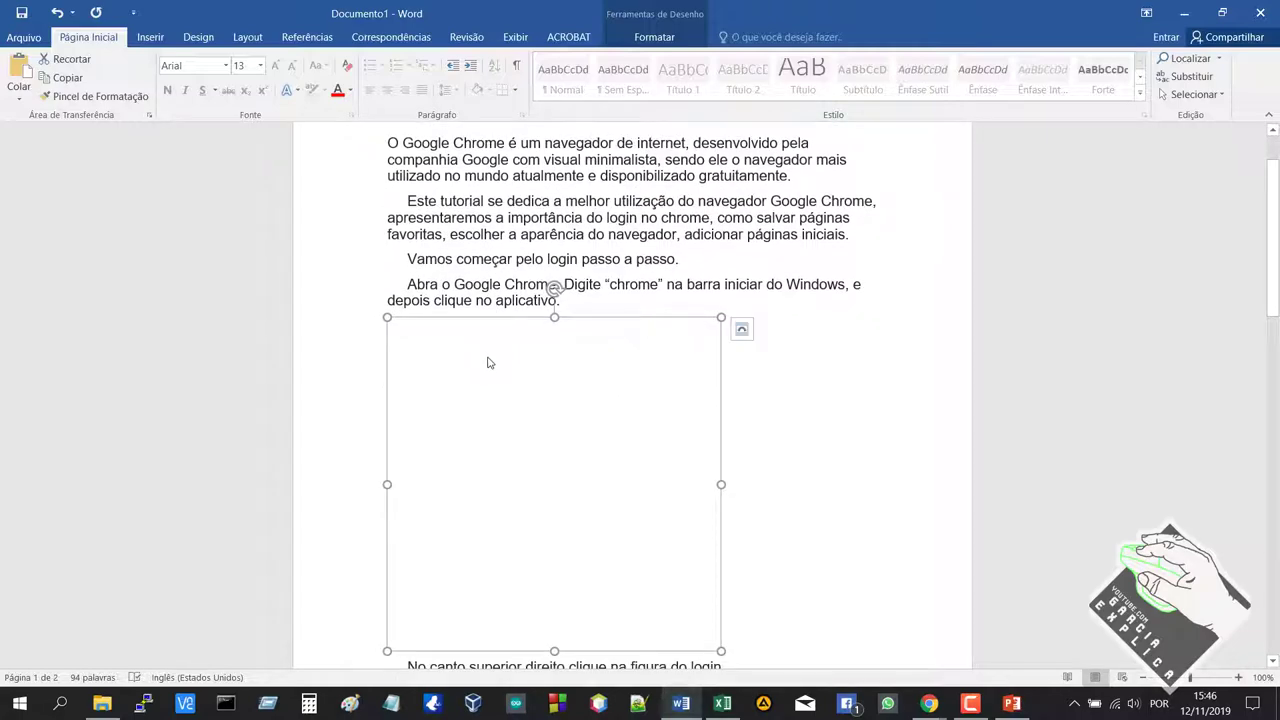
pyautogui.scroll(-2, 489, 368)
pyautogui.scroll(-2, 520, 405)
pyautogui.scroll(-4, 520, 403)
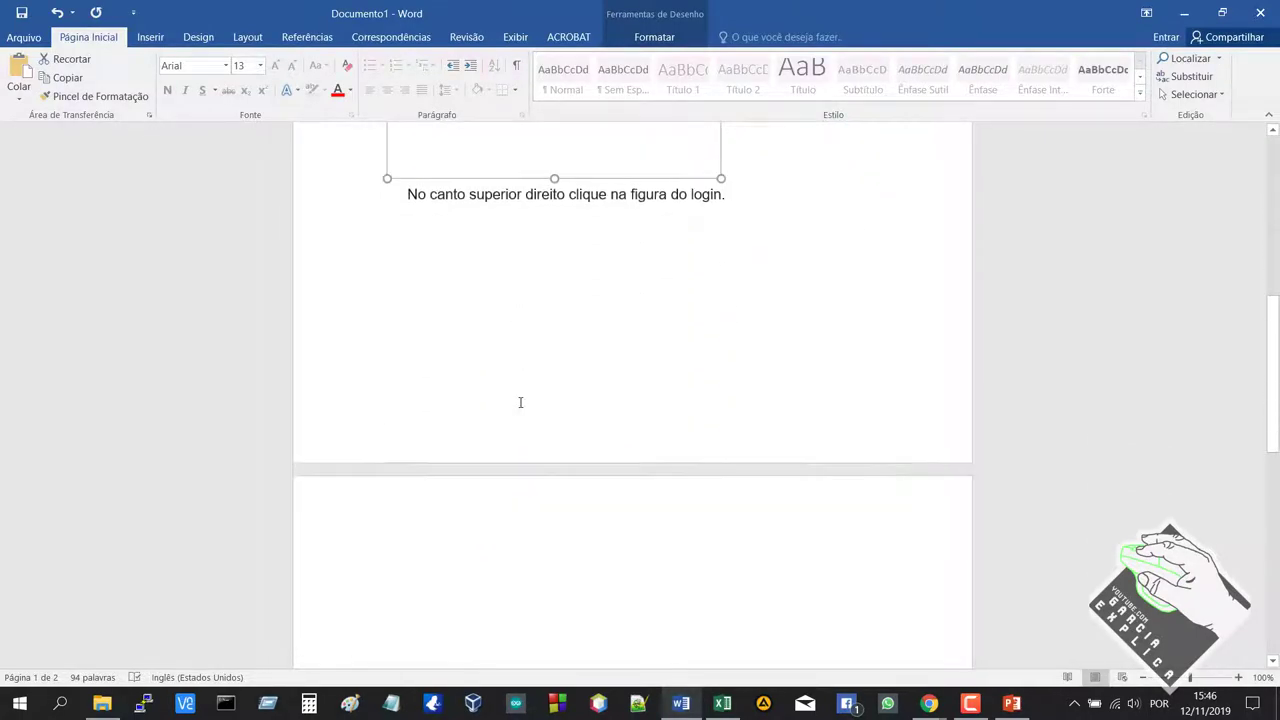
pyautogui.scroll(-4, 520, 402)
pyautogui.scroll(8, 520, 402)
pyautogui.scroll(-10, 518, 404)
pyautogui.scroll(18, 517, 405)
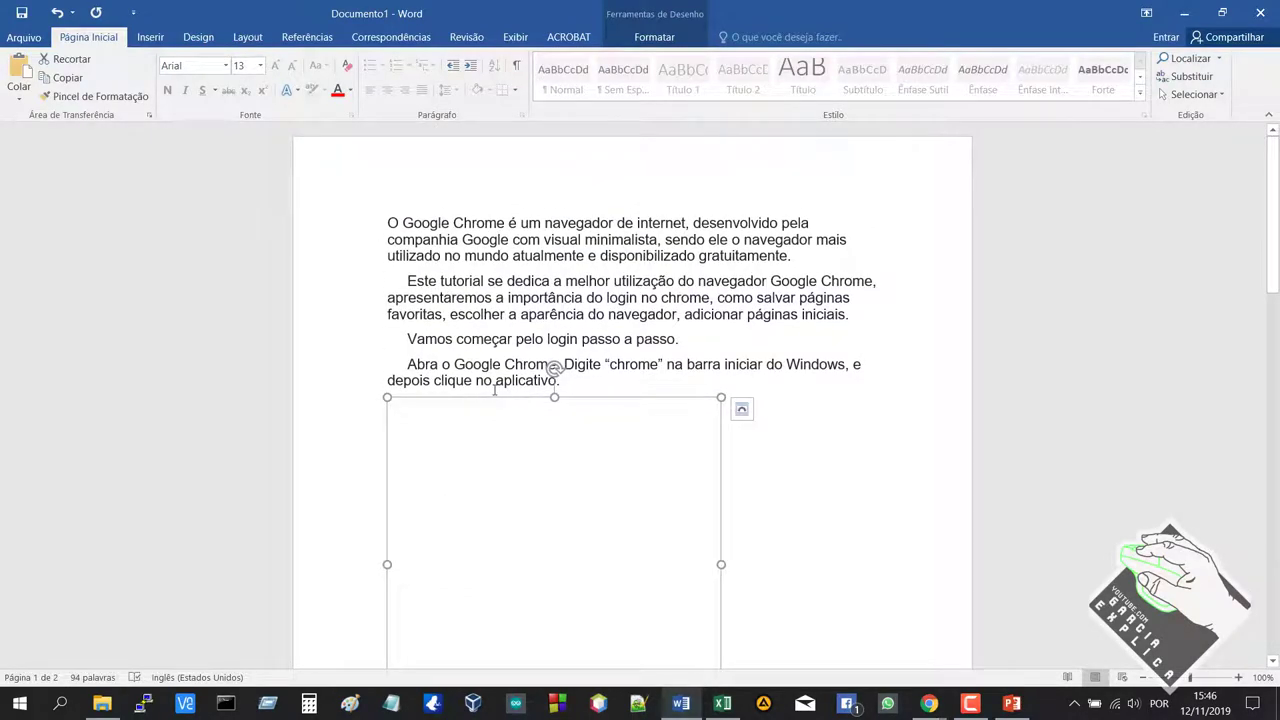
# Step: Open the Word print page through Arquivo > Imprimir
pyautogui.hotkey('ctrl', 'p')
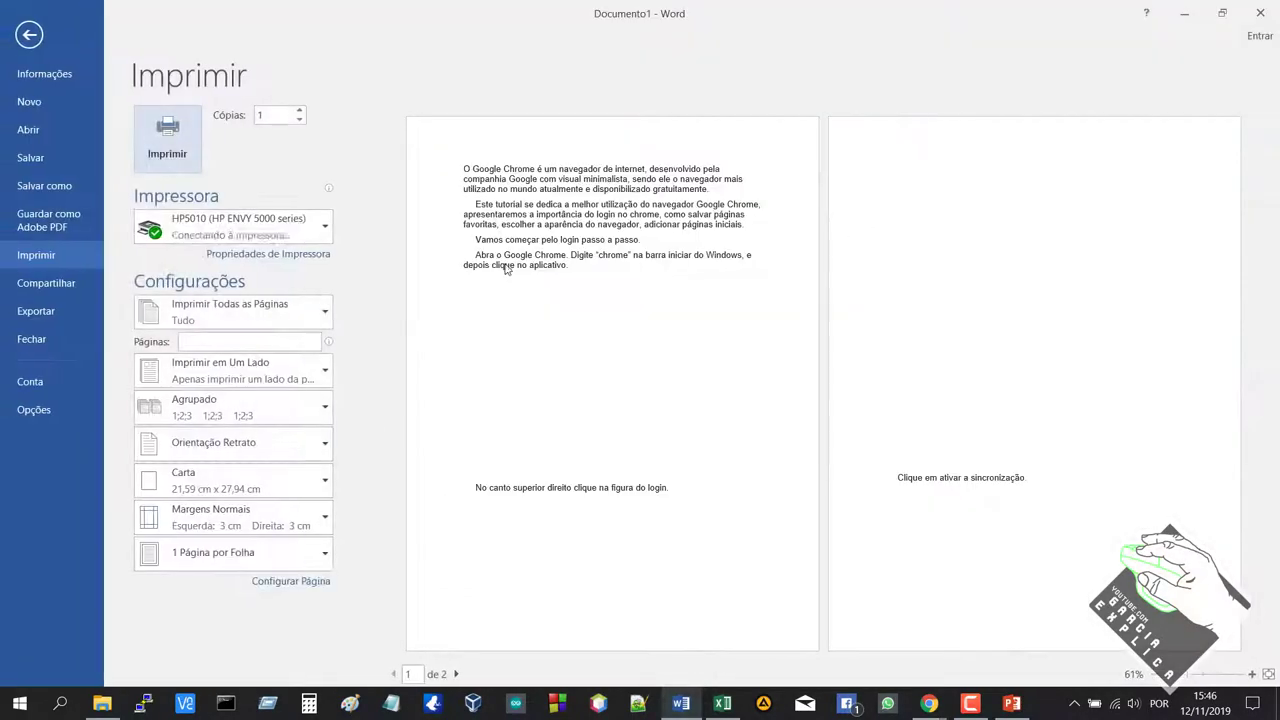
pyautogui.click(36, 37)
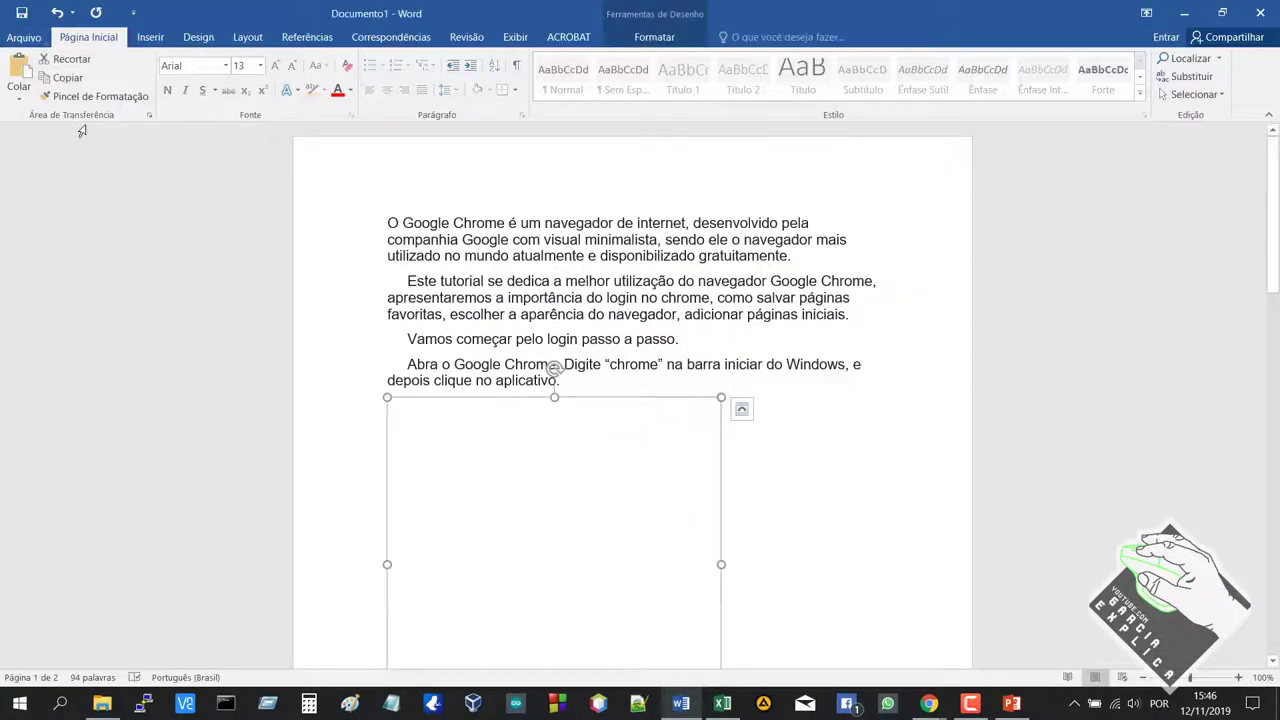
pyautogui.click(30, 38)
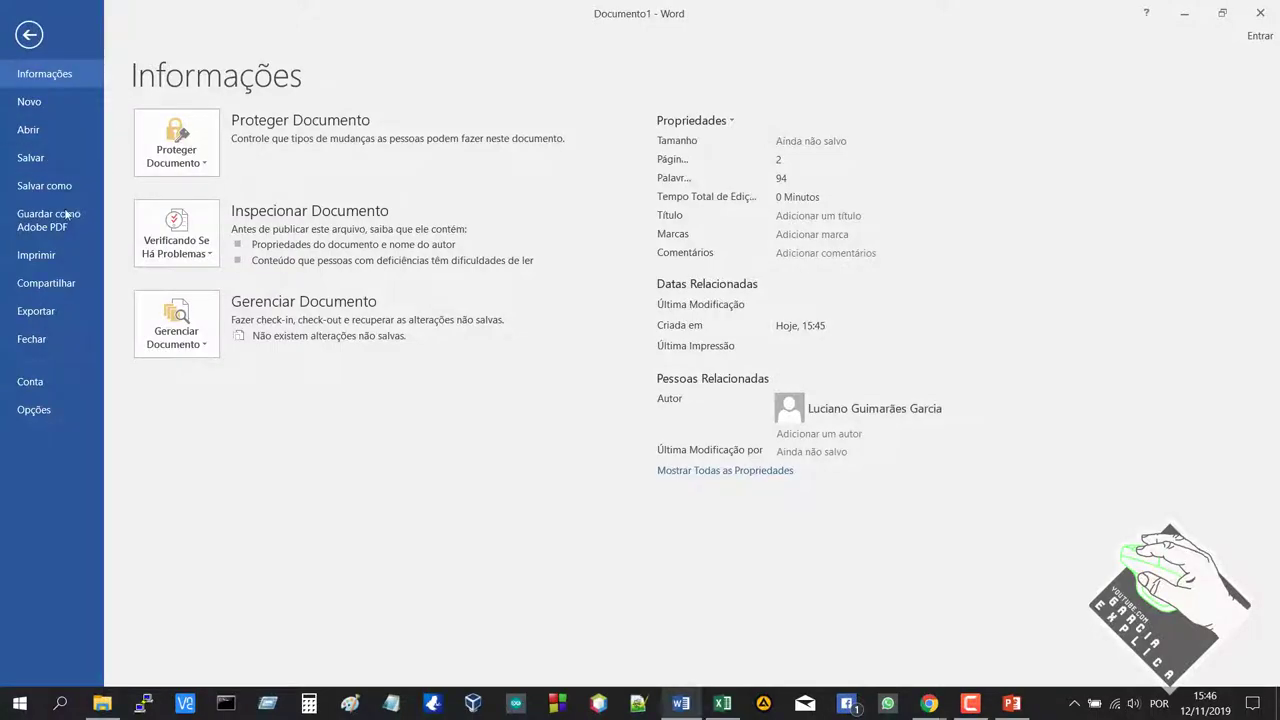
pyautogui.click(30, 255)
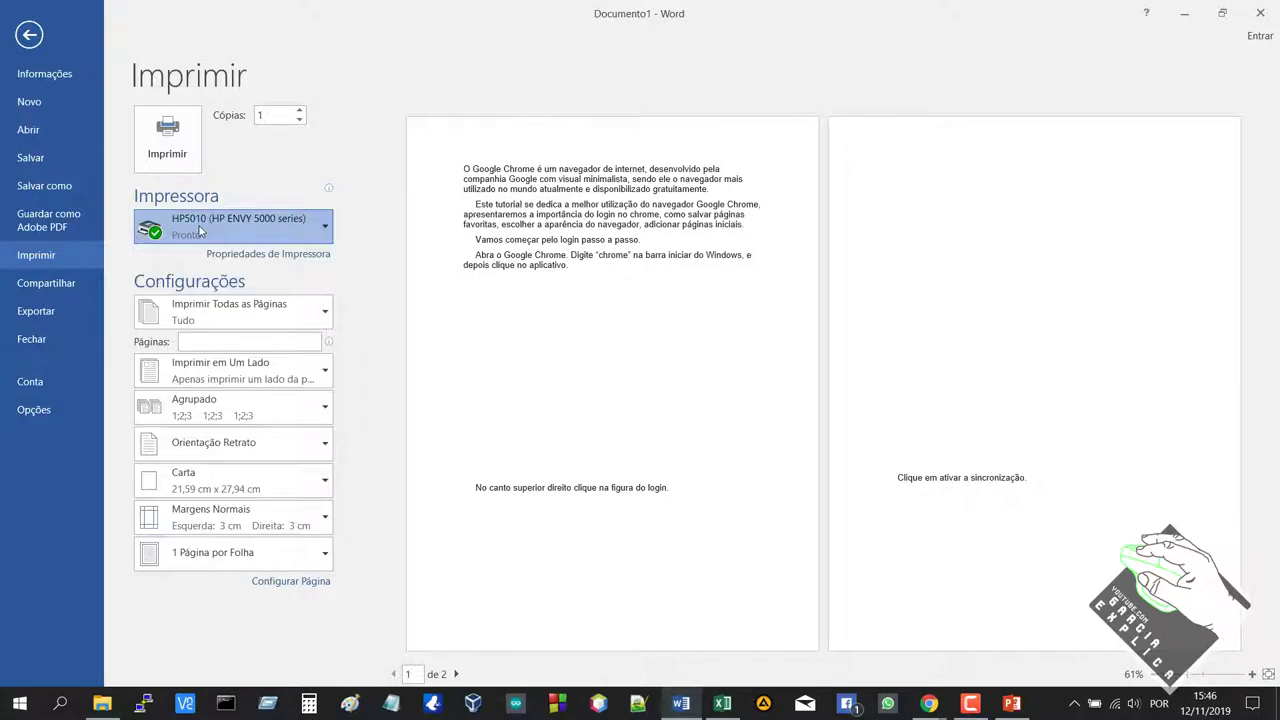
# Step: Keep all pages, one-sided and portrait printing defaults, then return to the document without printing
pyautogui.click(265, 113)
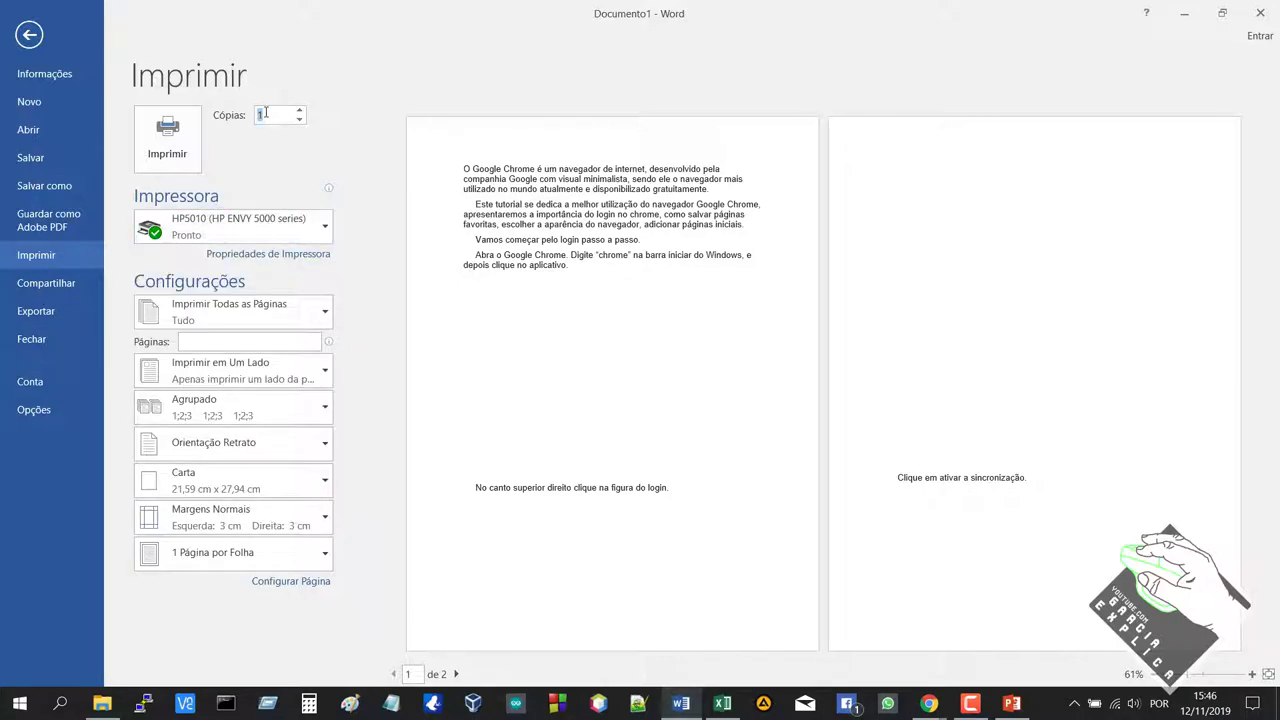
pyautogui.click(285, 312)
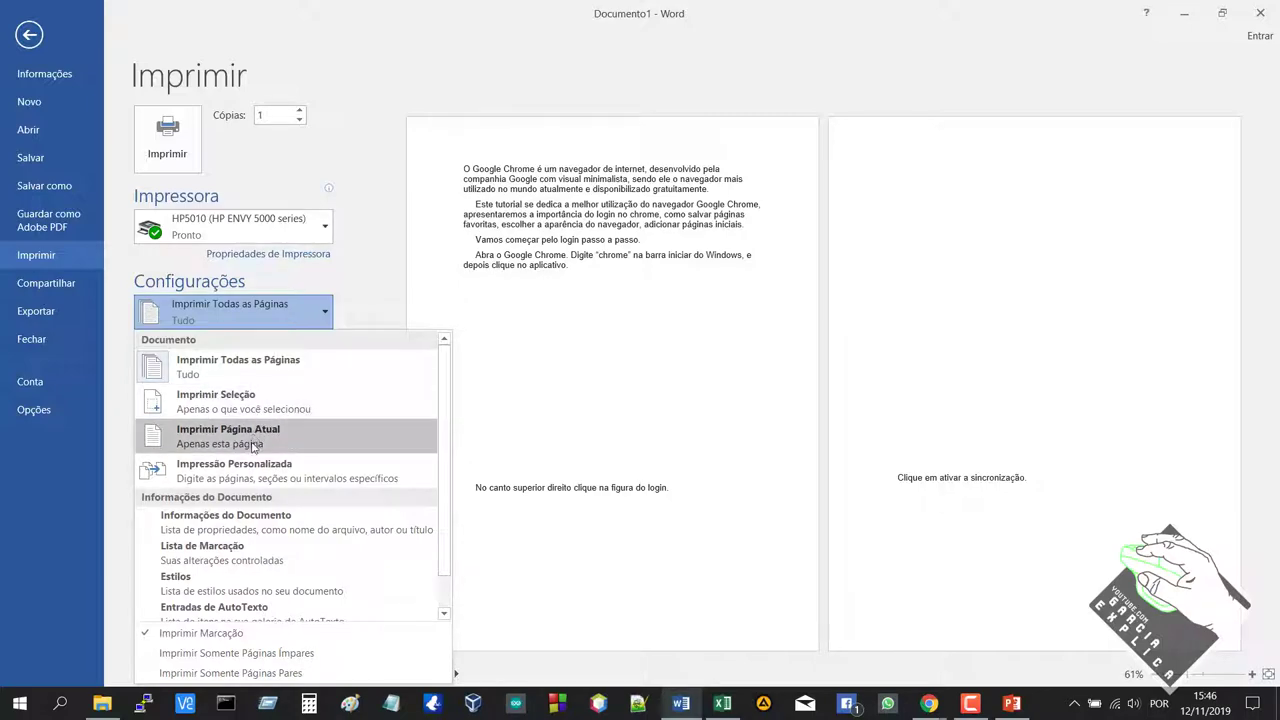
pyautogui.click(265, 362)
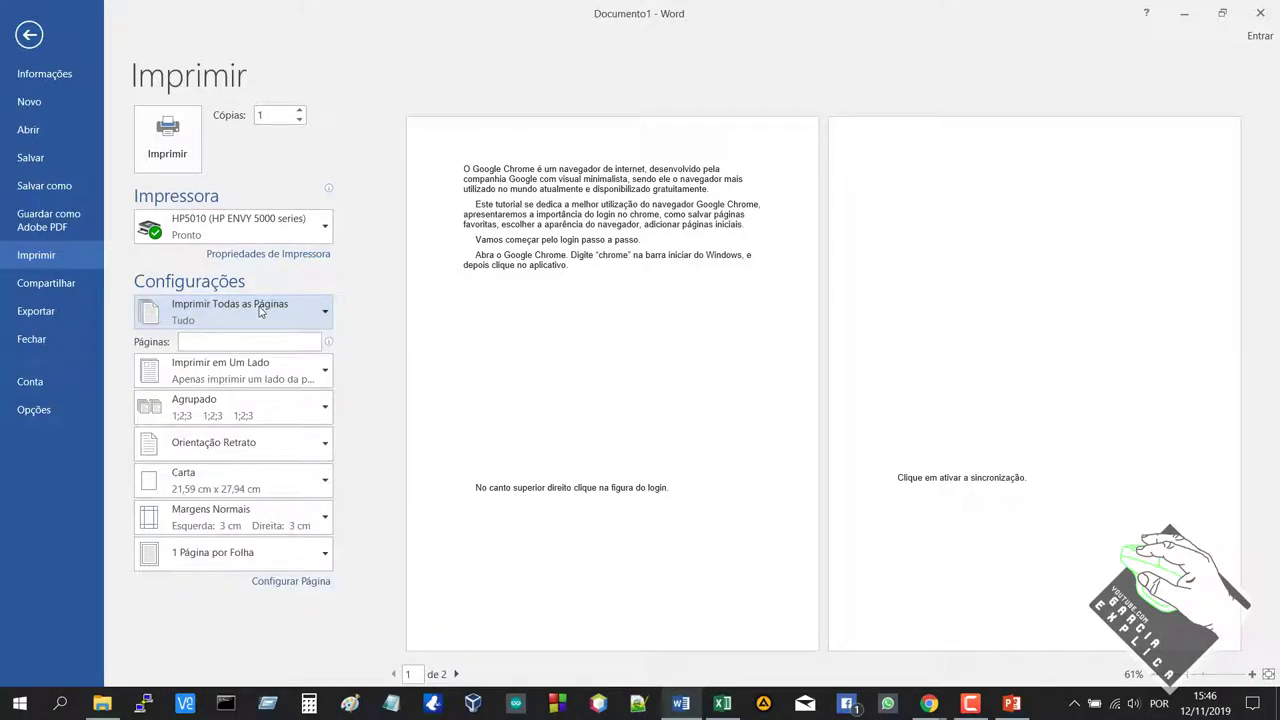
pyautogui.click(253, 366)
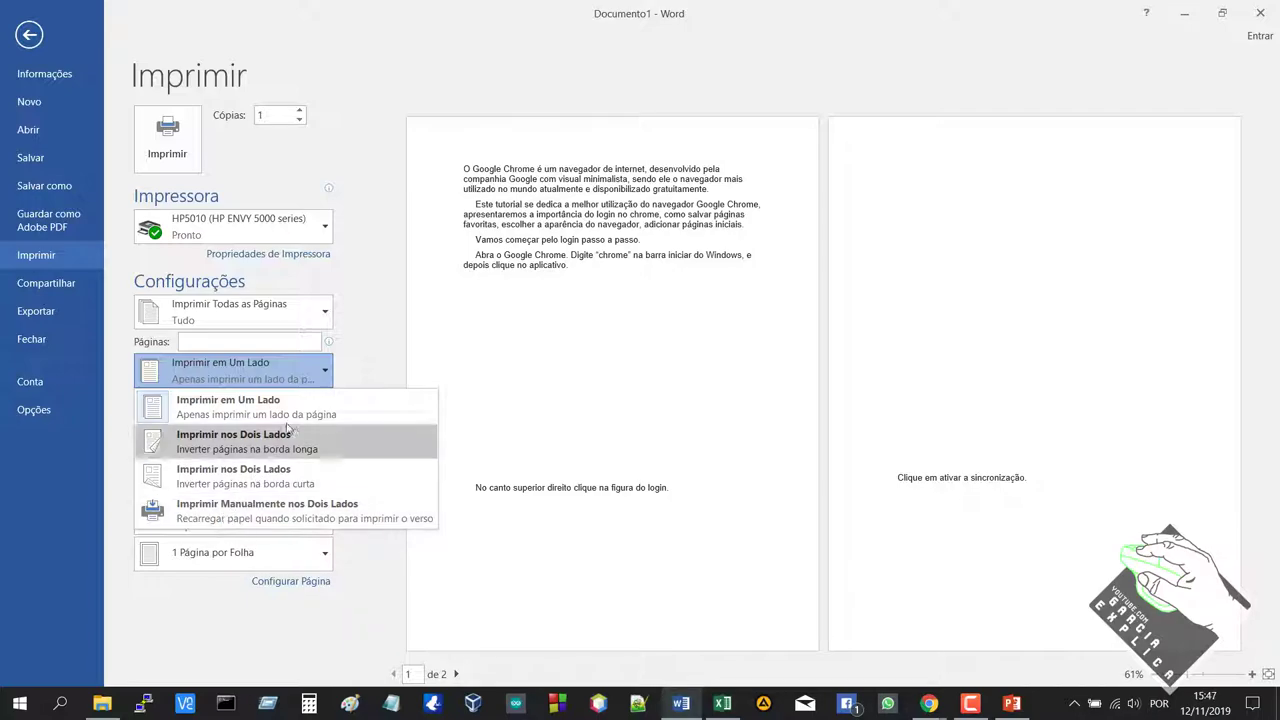
pyautogui.click(363, 340)
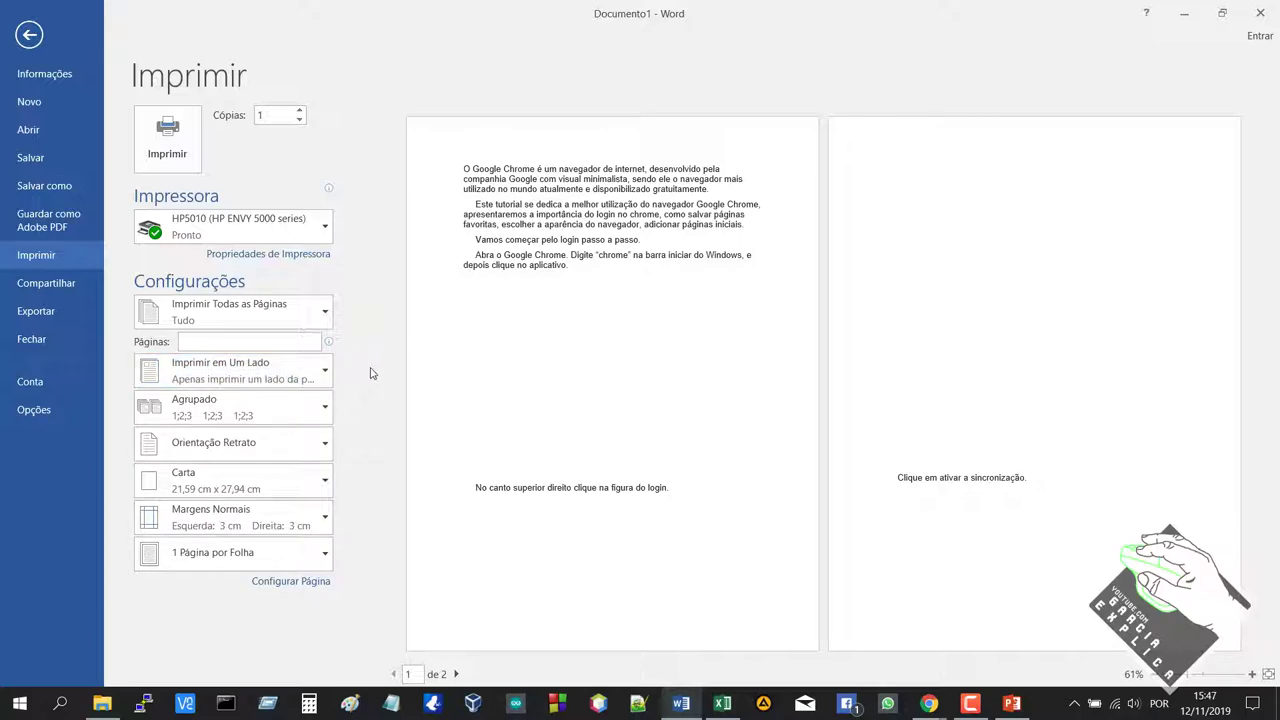
pyautogui.click(288, 440)
pyautogui.click(354, 436)
pyautogui.click(29, 34)
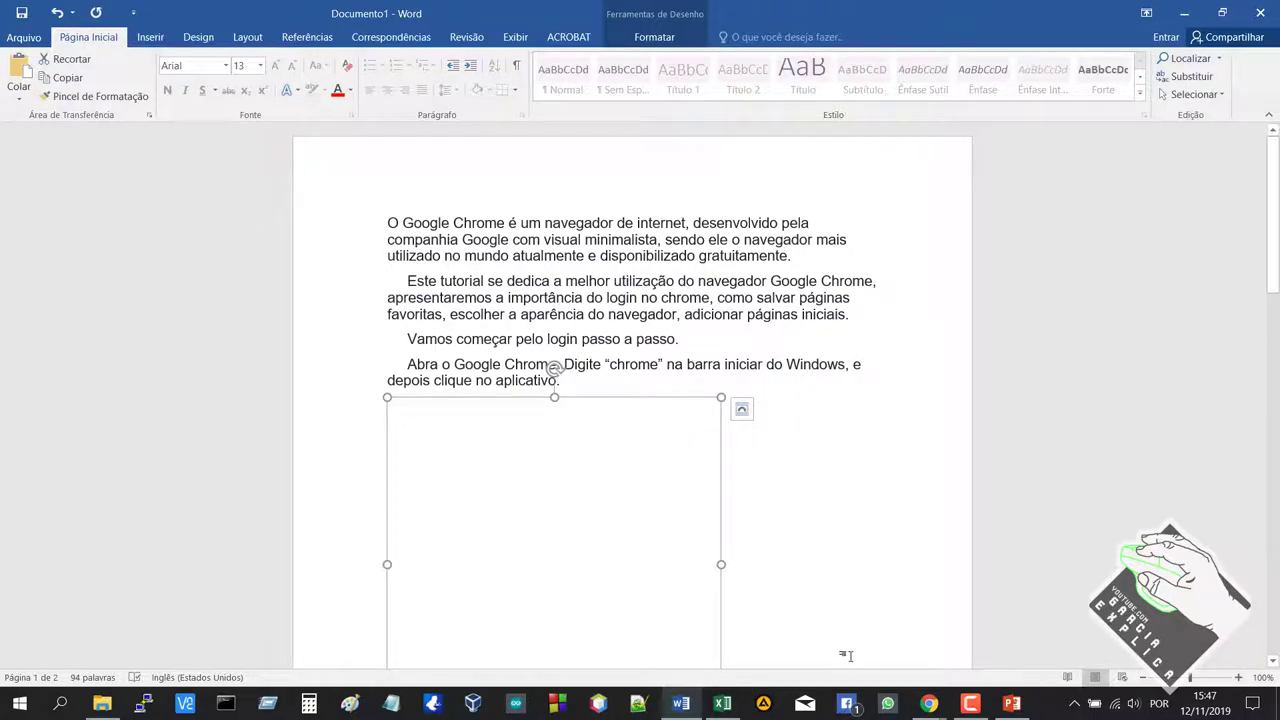
# Step: Start a blank Excel workbook and enter sample numbers like 123 and 3123 down column A
pyautogui.click(722, 703)
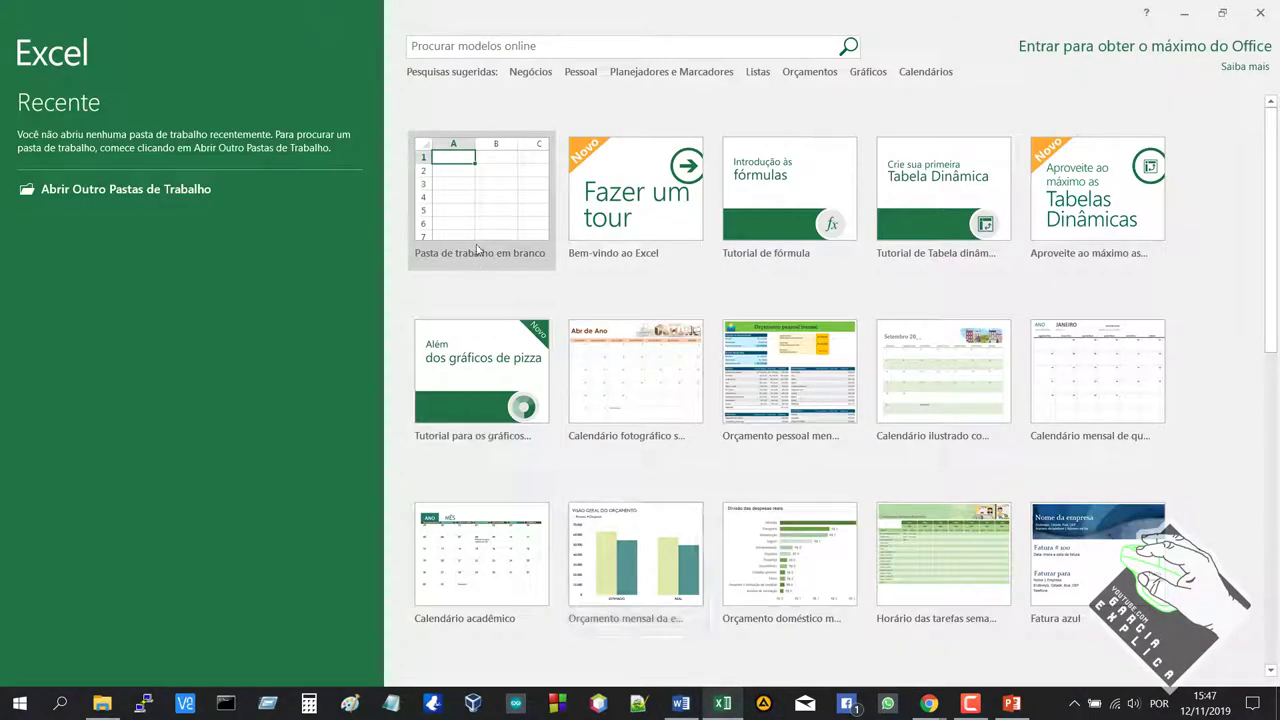
pyautogui.click(479, 253)
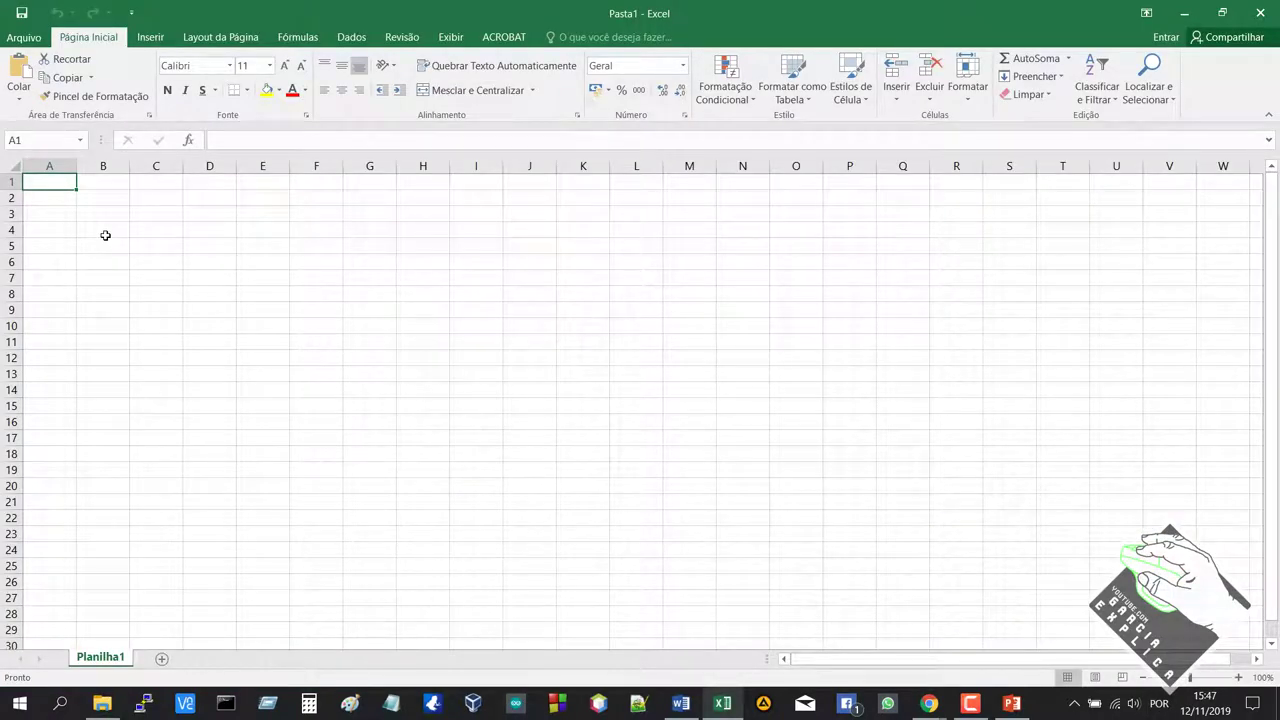
pyautogui.write('123 123 23')
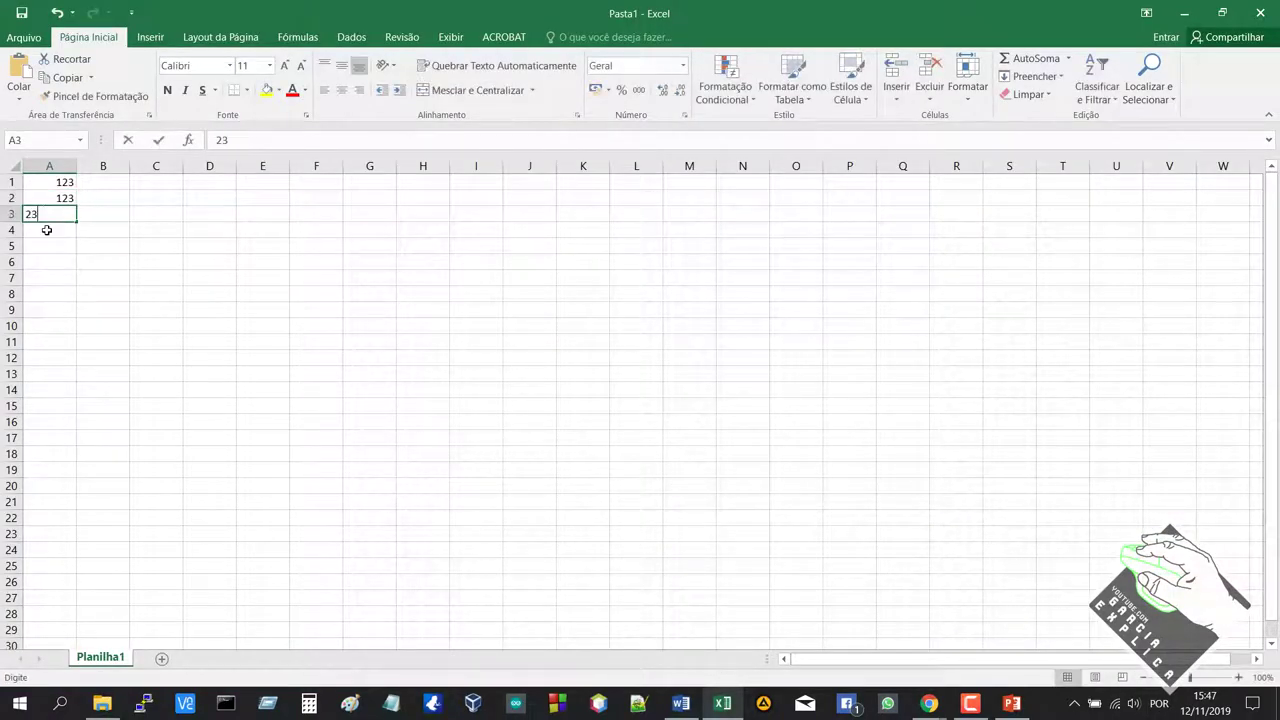
pyautogui.write(' 123')
pyautogui.press('Return')
pyautogui.write('123 123 23 123 ')
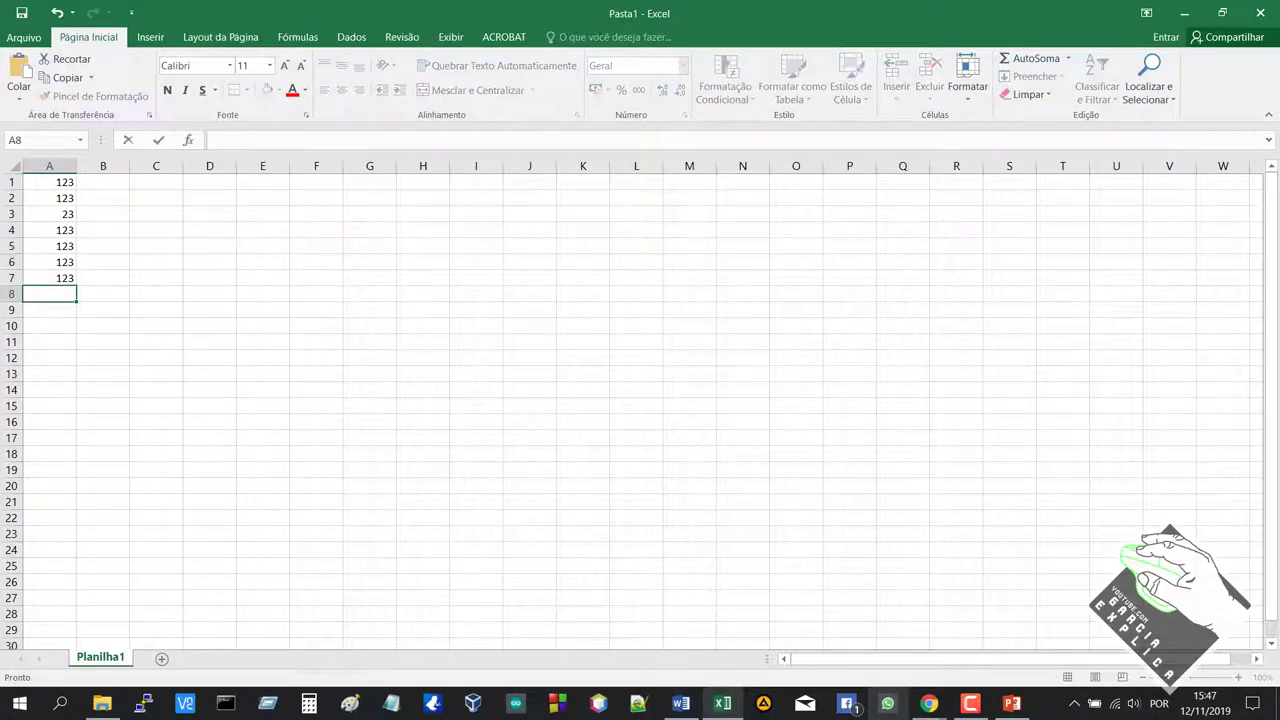
pyautogui.write('123 123 123 12 3123')
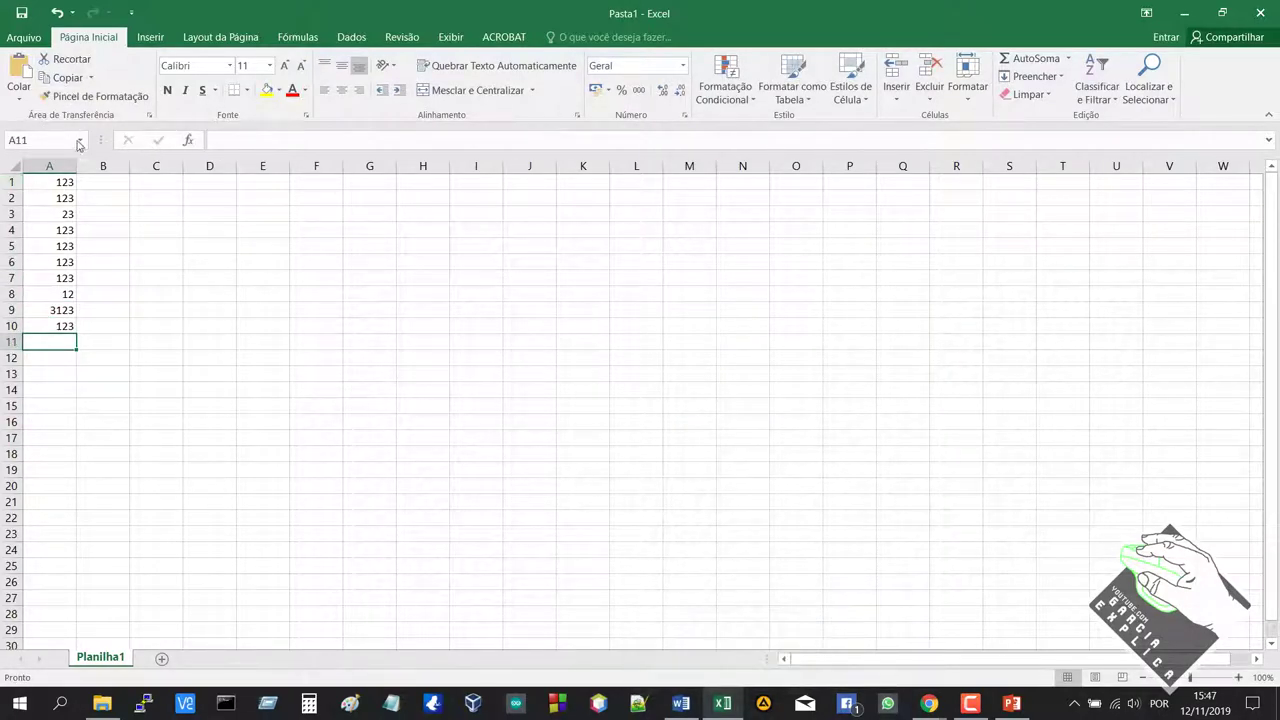
# Step: Copy A1:A10 and paste it into each of columns B through G
pyautogui.moveTo(49, 183); pyautogui.dragTo(49, 326)
pyautogui.hotkey('ctrl', 'c')
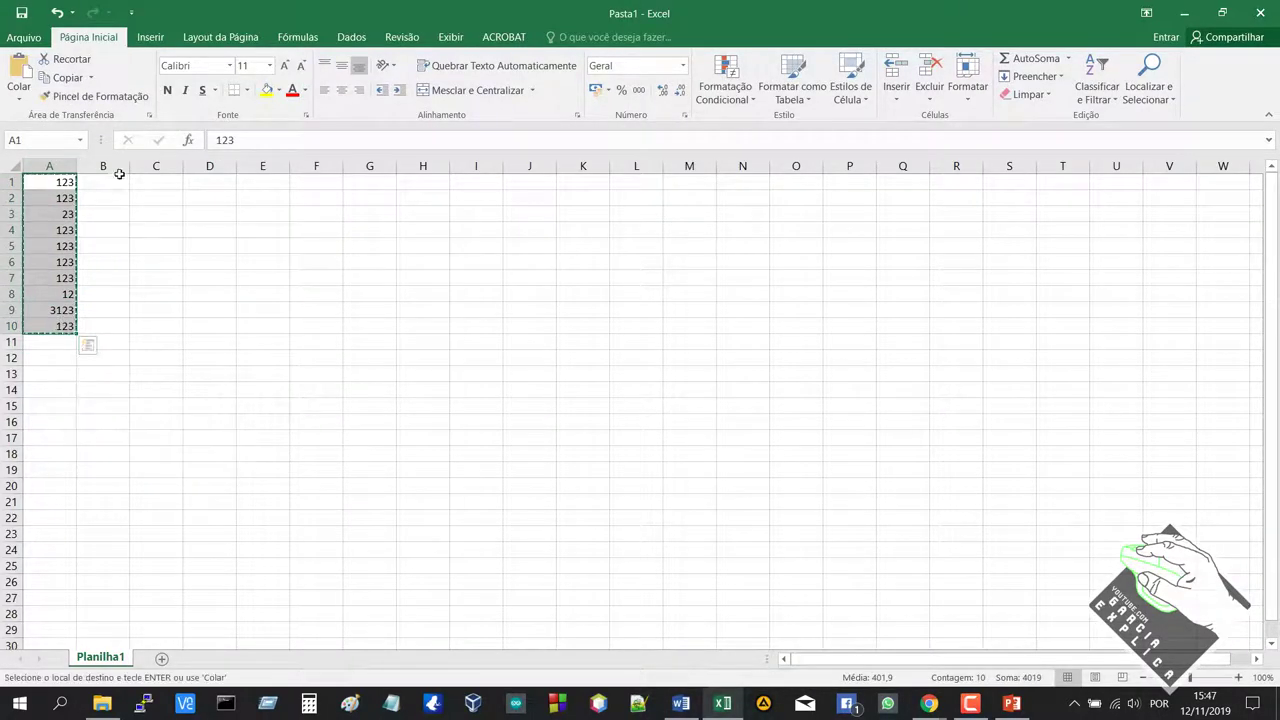
pyautogui.click(104, 198)
pyautogui.click(104, 182)
pyautogui.hotkey('ctrl', 'v')
pyautogui.click(156, 182)
pyautogui.hotkey('ctrl', 'v')
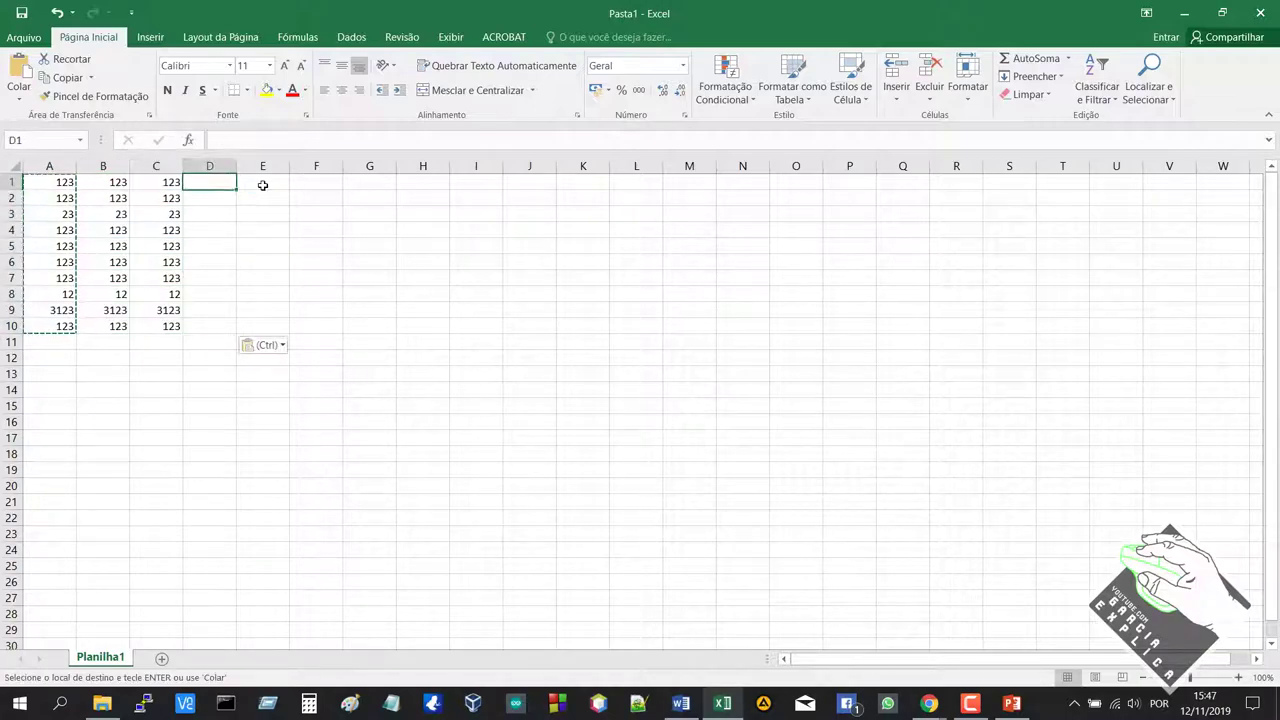
pyautogui.click(262, 182)
pyautogui.hotkey('ctrl', 'v')
pyautogui.click(300, 185)
pyautogui.hotkey('ctrl', 'v')
pyautogui.click(363, 186)
pyautogui.hotkey('ctrl', 'v')
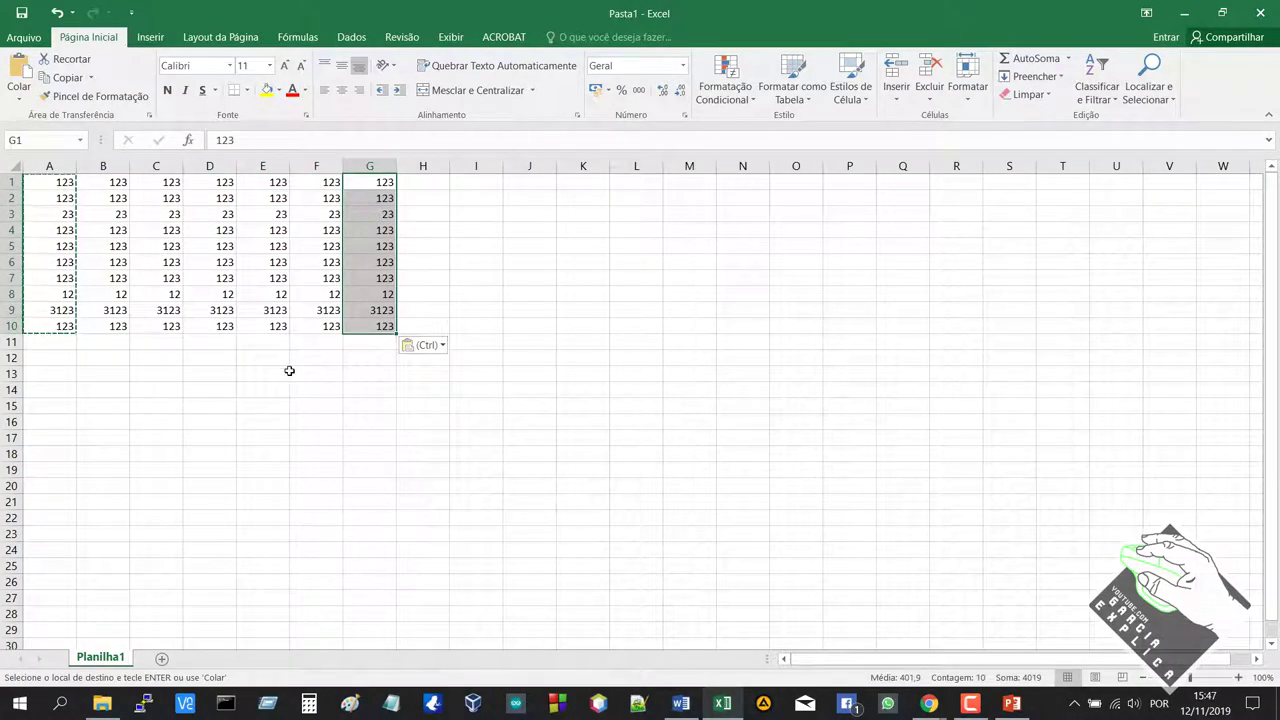
# Step: Select the whole A1:G10 block of numbers
pyautogui.click(286, 372)
pyautogui.moveTo(383, 326); pyautogui.dragTo(36, 170)
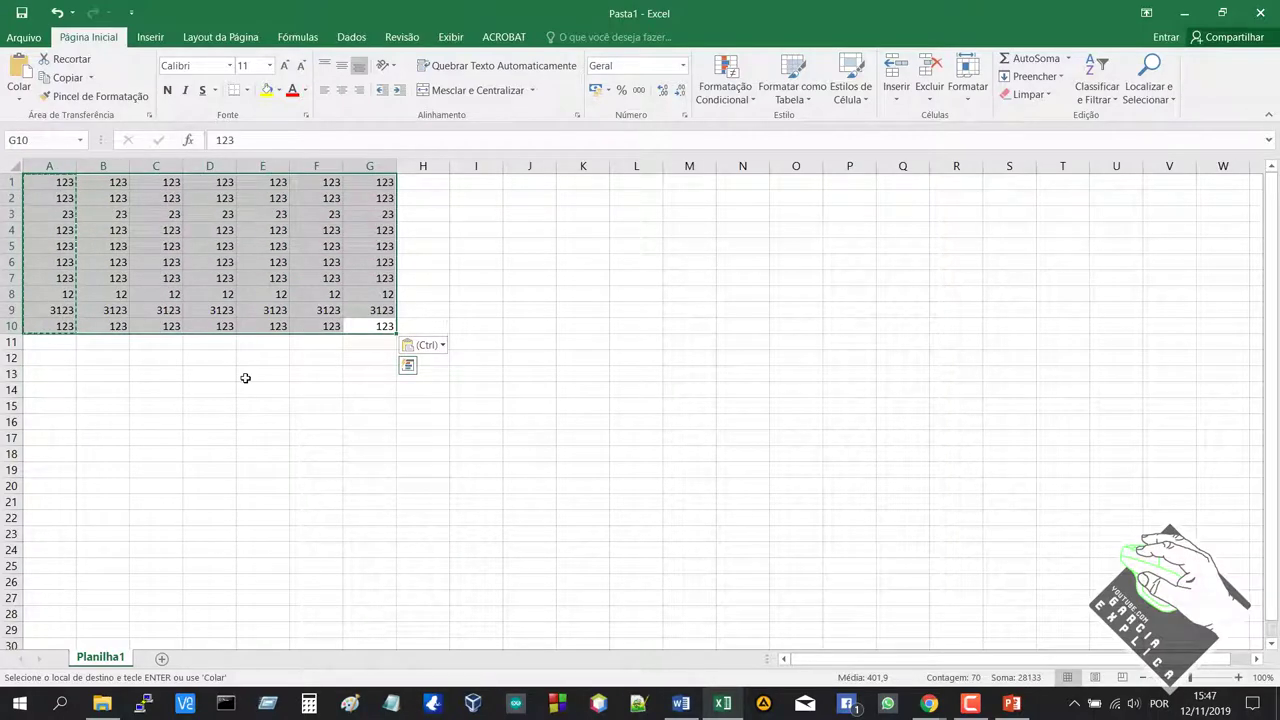
pyautogui.click(38, 37)
# Step: Preview the print settings and the choices of what to print, then return to the sheet
pyautogui.click(57, 259)
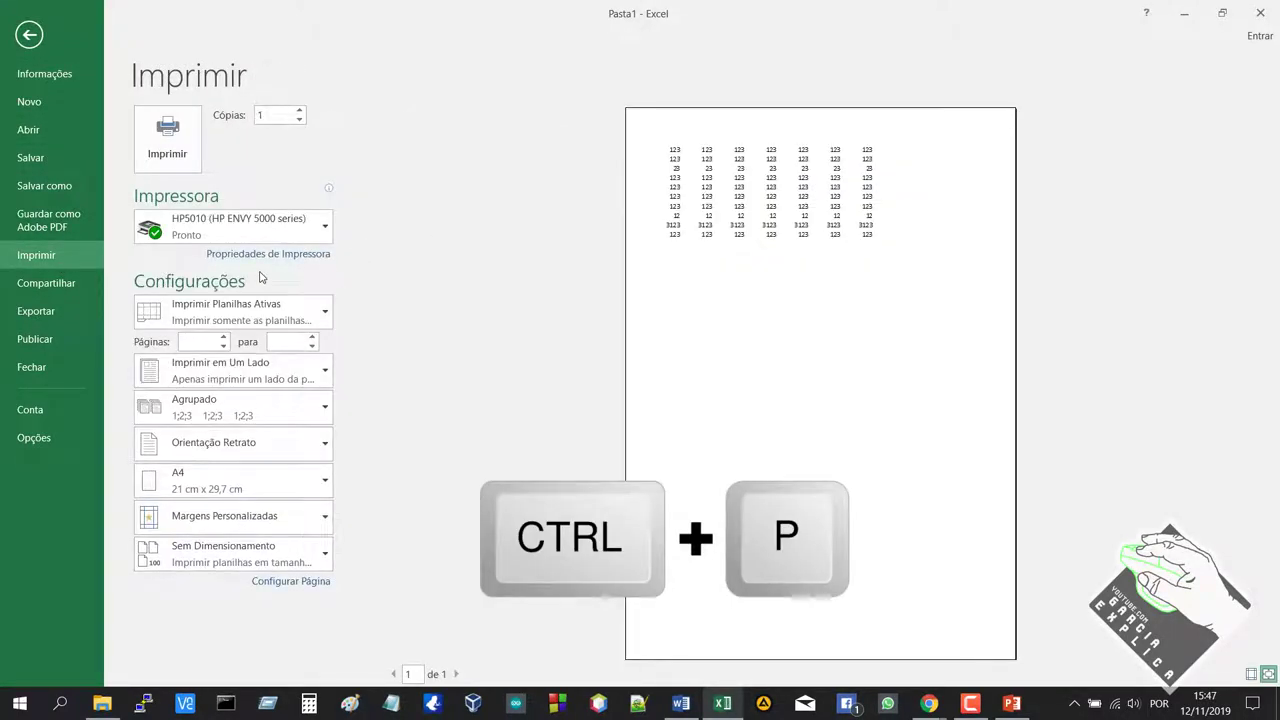
pyautogui.click(247, 308)
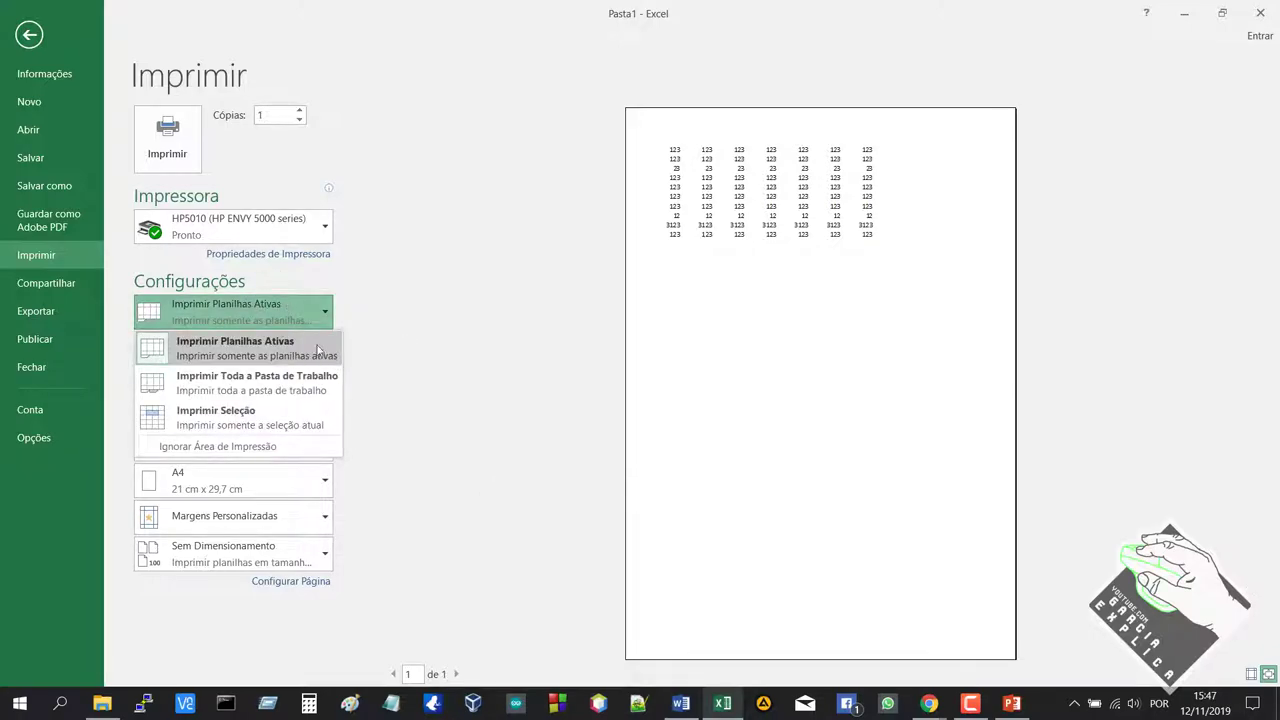
pyautogui.click(29, 34)
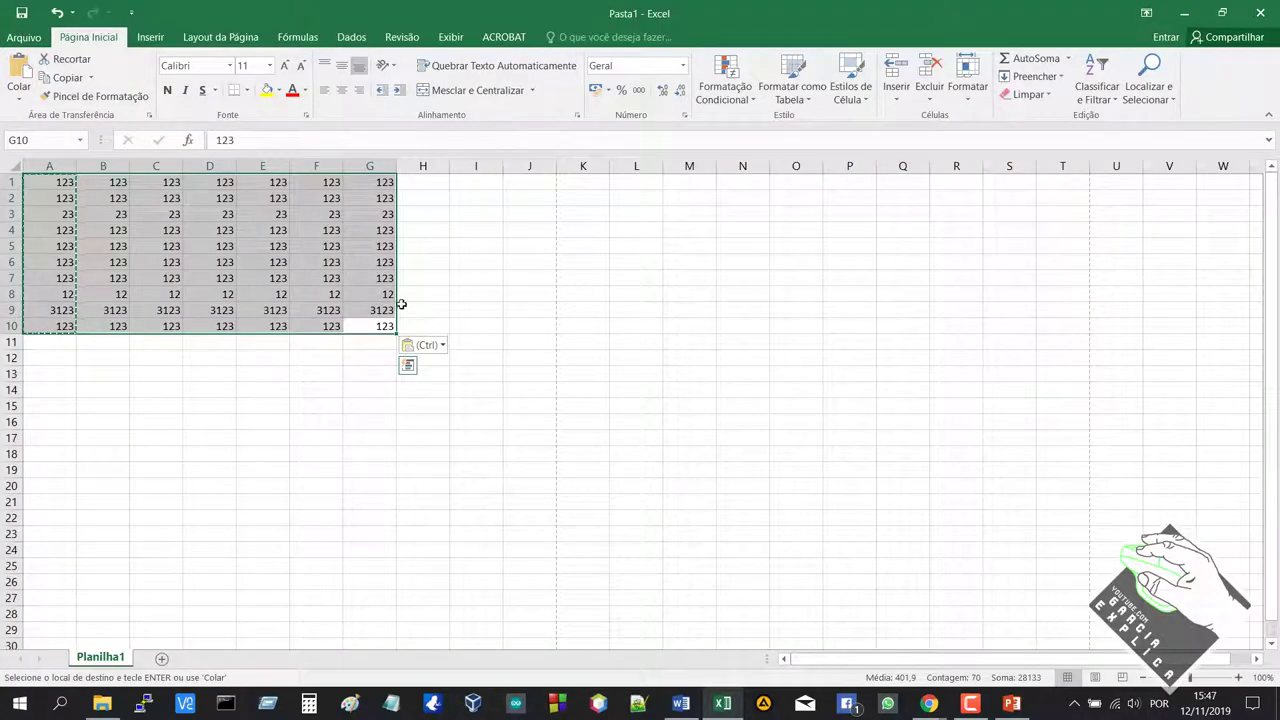
# Step: Select A1:G6 and preview printing only the selection (Imprimir Seleção)
pyautogui.moveTo(387, 266); pyautogui.dragTo(49, 180)
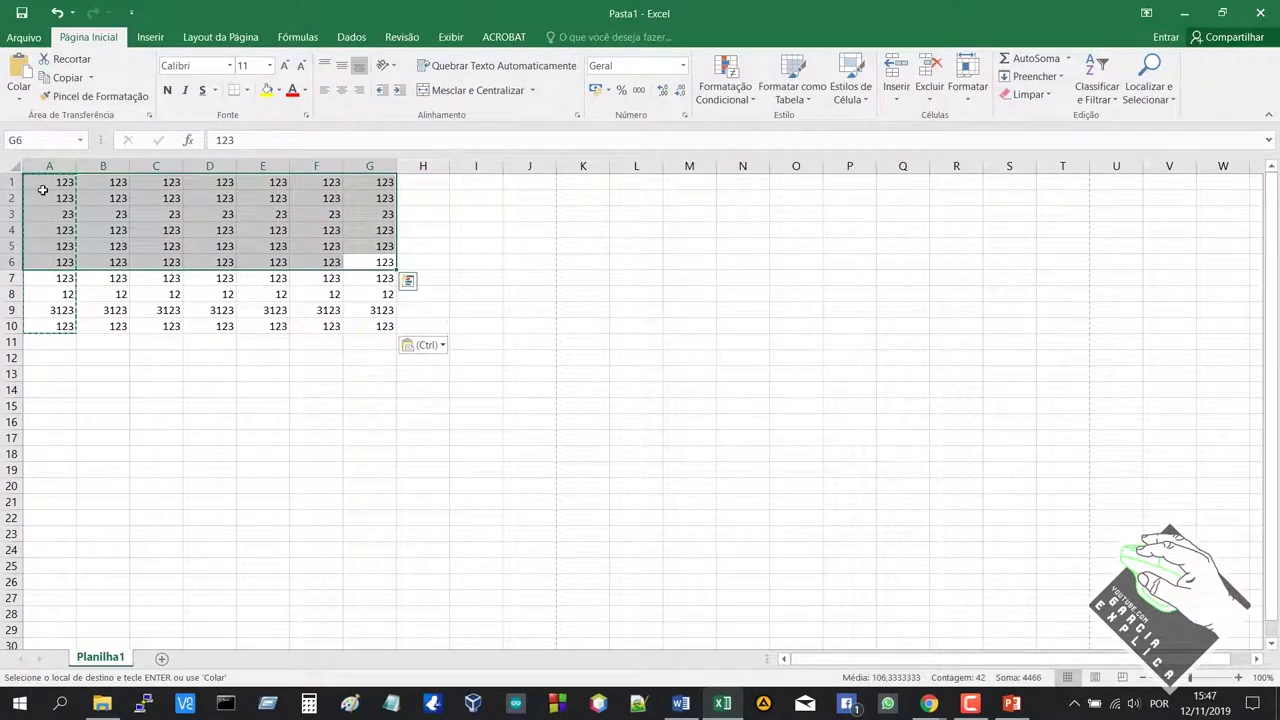
pyautogui.hotkey('ctrl', 'p')
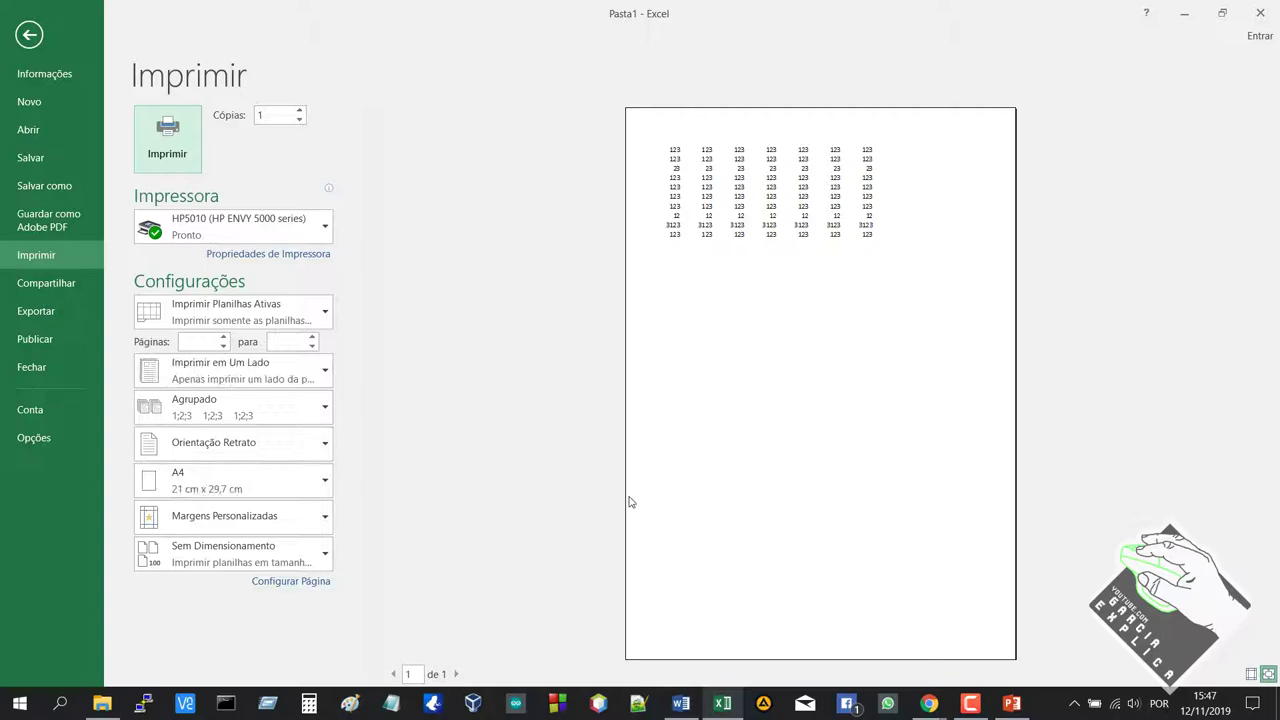
pyautogui.click(268, 323)
pyautogui.press('Escape')
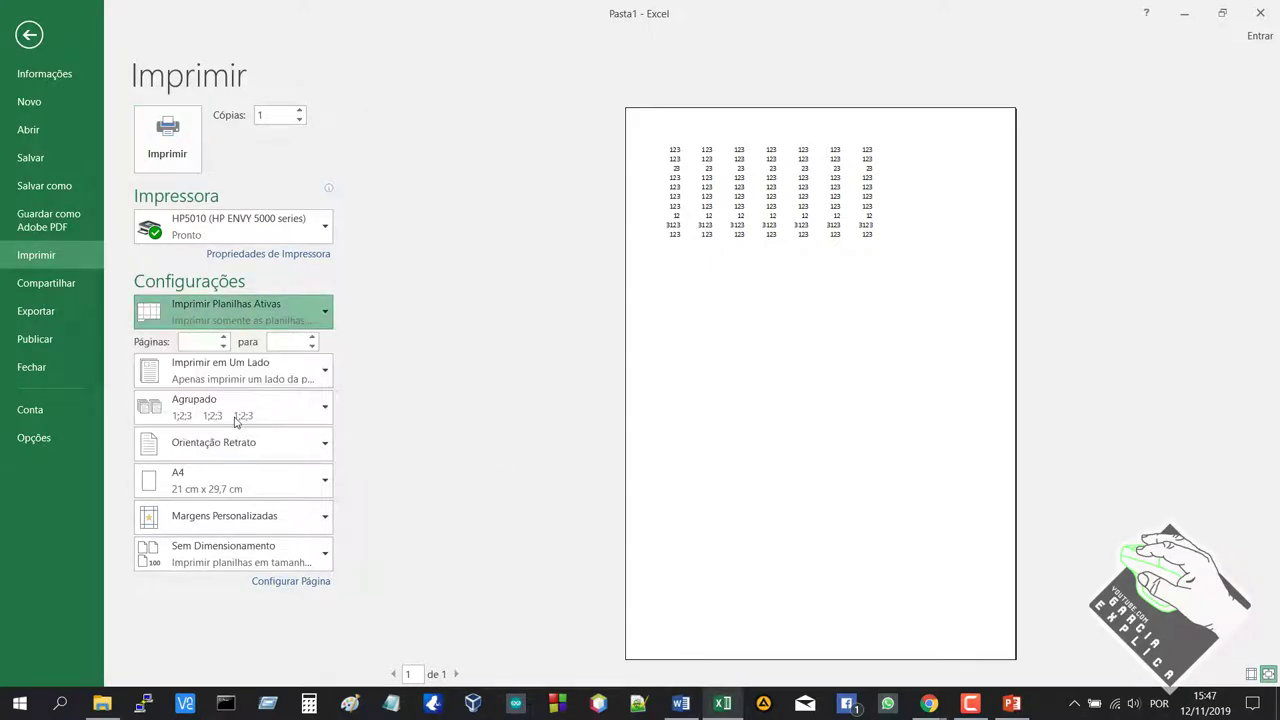
pyautogui.click(237, 421)
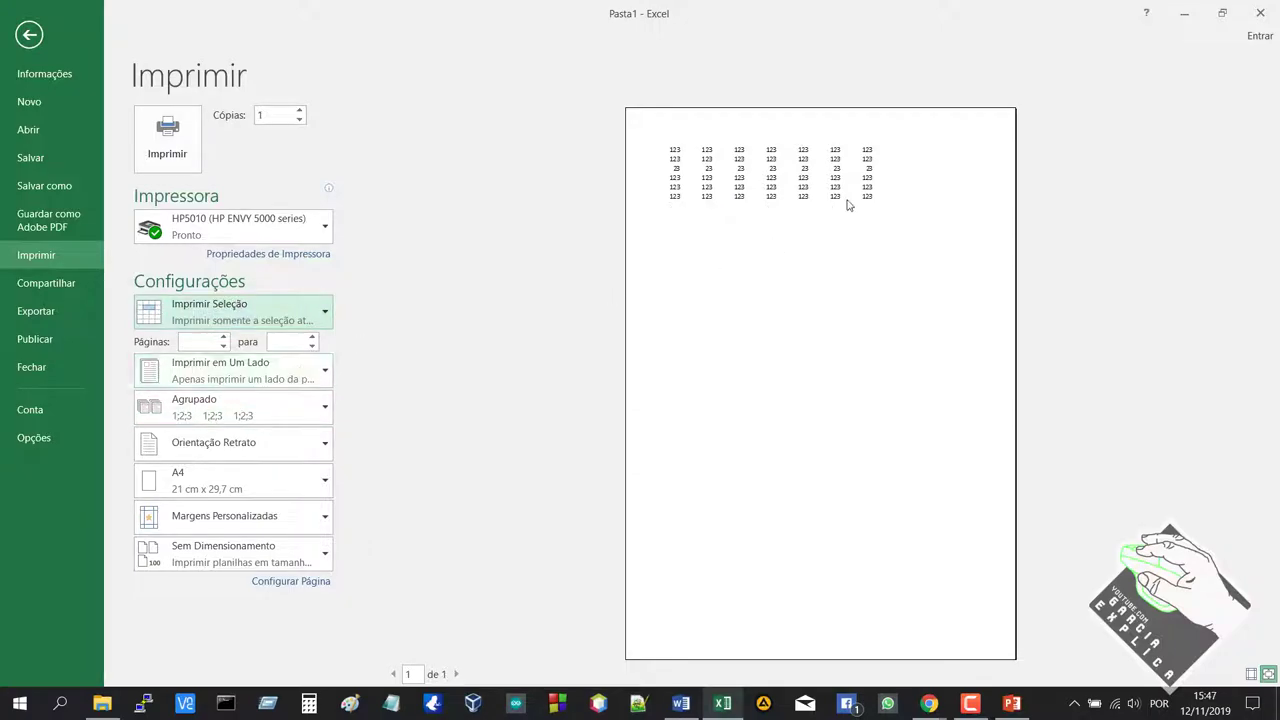
# Step: Switch to Imprimir Toda a Pasta de Trabalho and leave print view
pyautogui.click(266, 317)
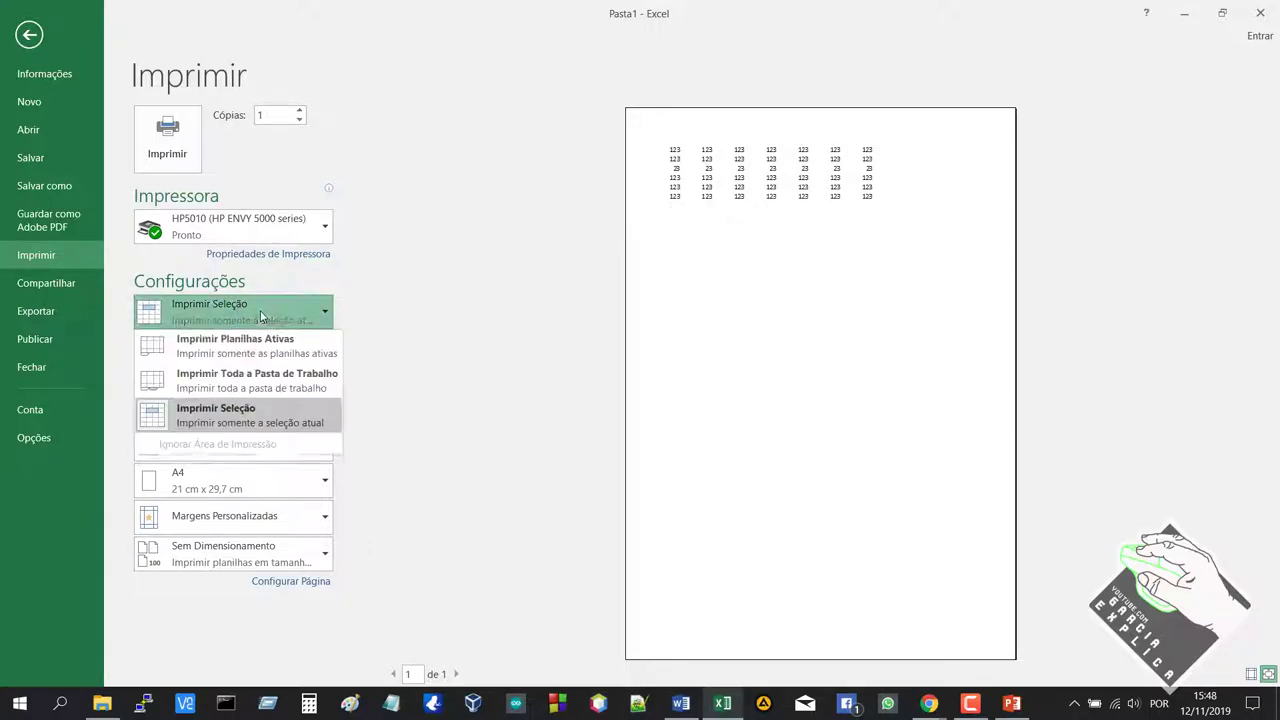
pyautogui.press('Escape')
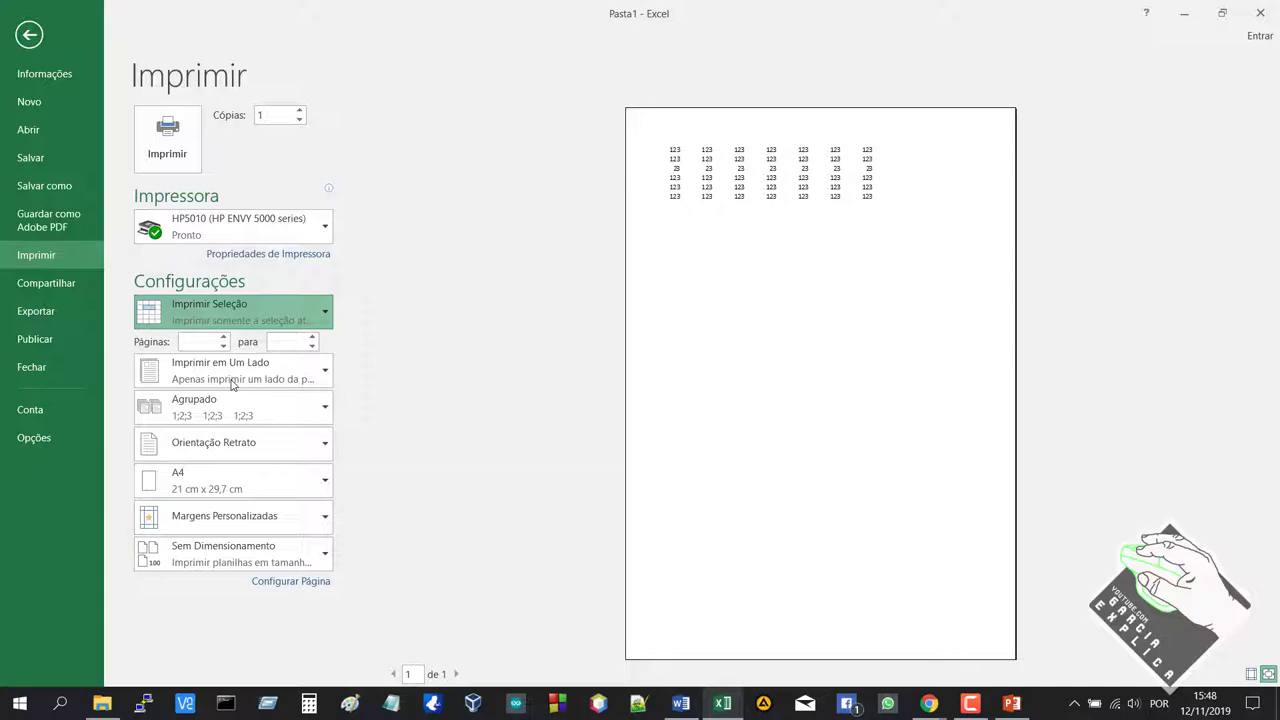
pyautogui.click(247, 386)
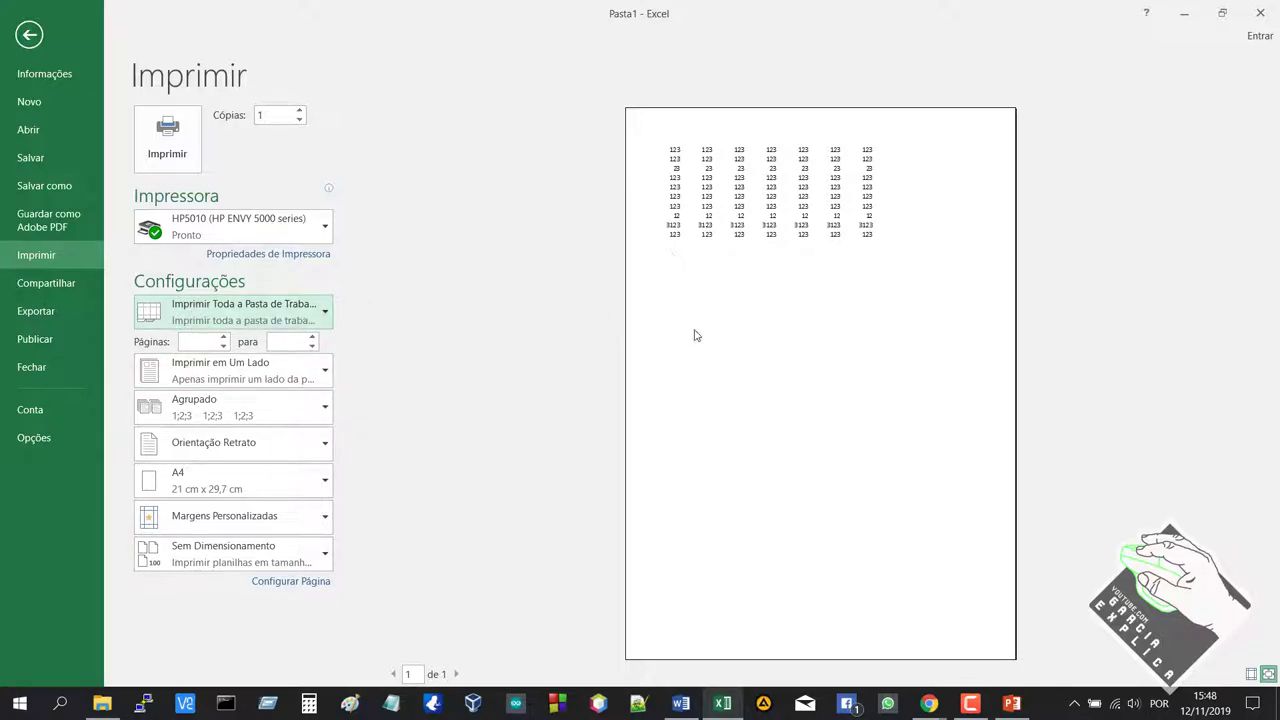
pyautogui.click(226, 313)
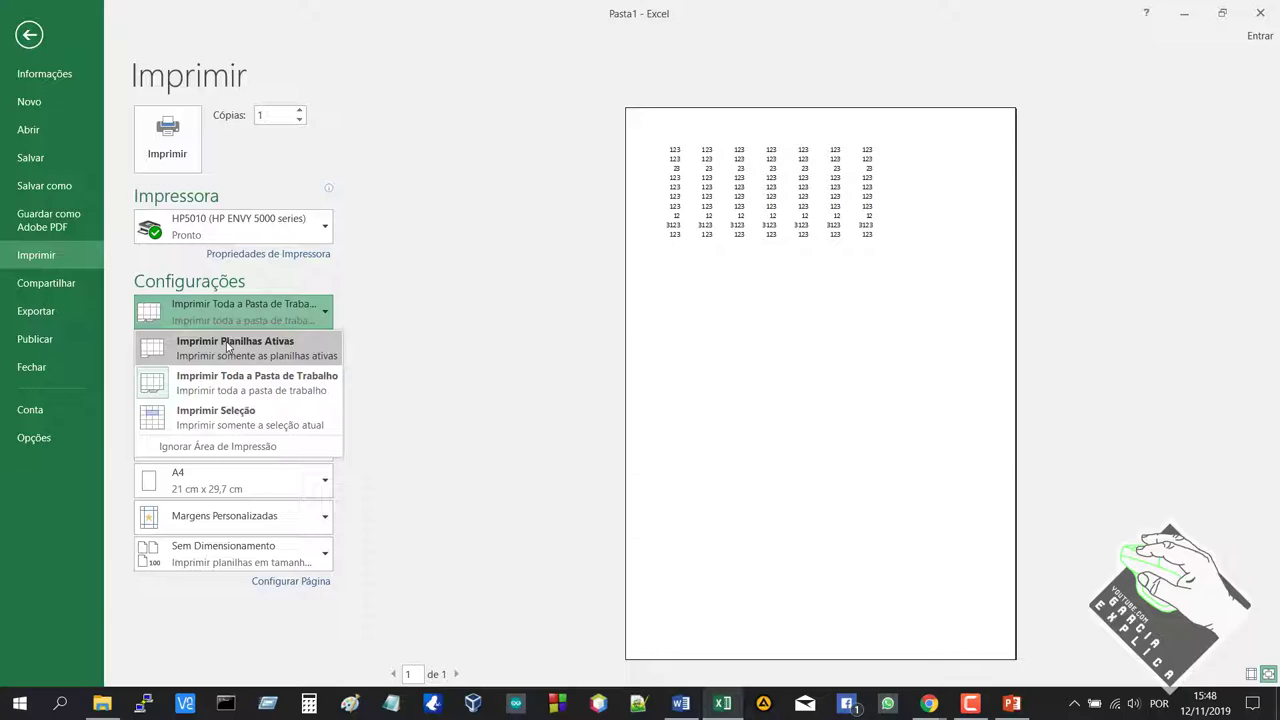
pyautogui.click(194, 386)
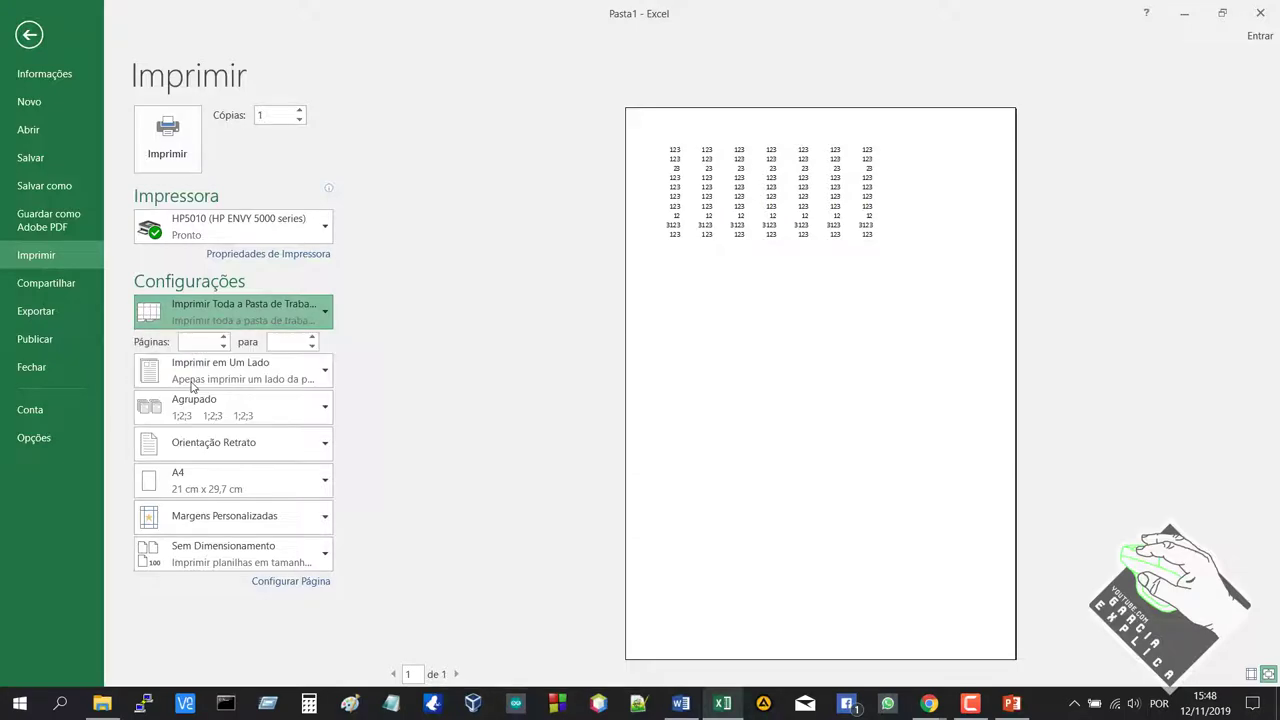
pyautogui.click(29, 36)
# Step: Add sheet Planilha2 and paste Planilha1's A1:G6 block at A1
pyautogui.click(162, 660)
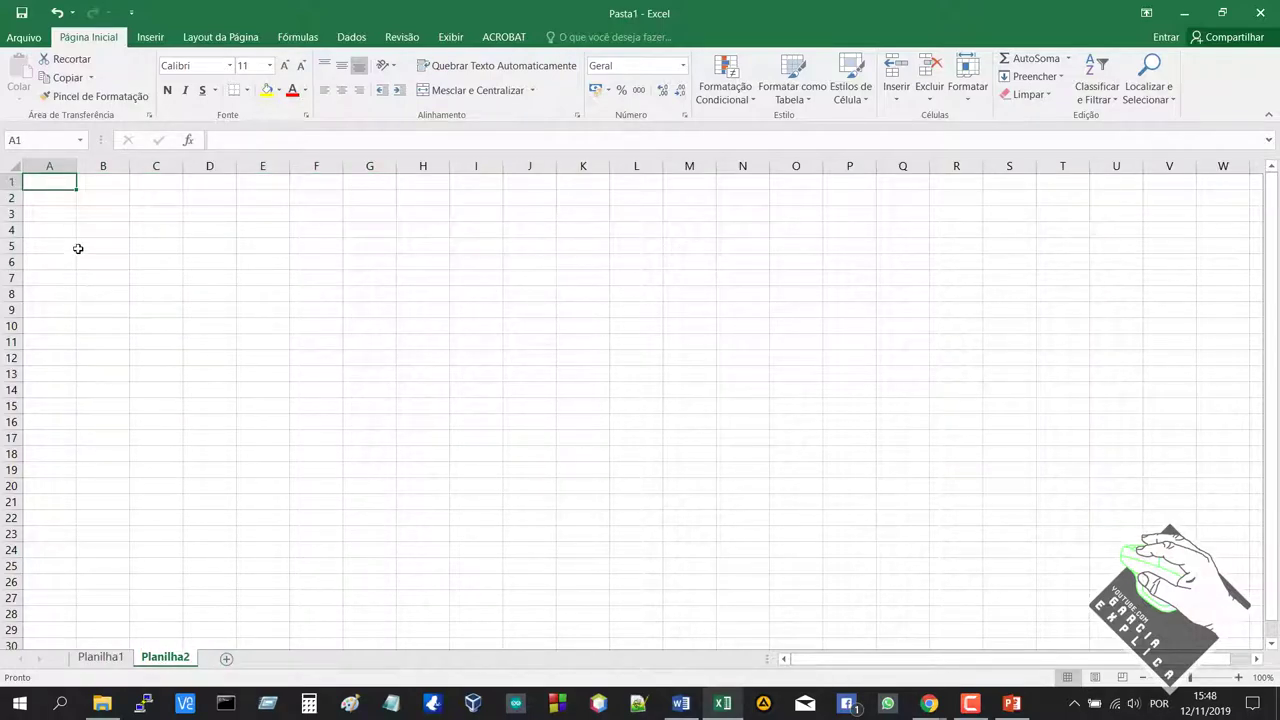
pyautogui.click(112, 658)
pyautogui.hotkey('ctrl', 'c')
pyautogui.click(165, 657)
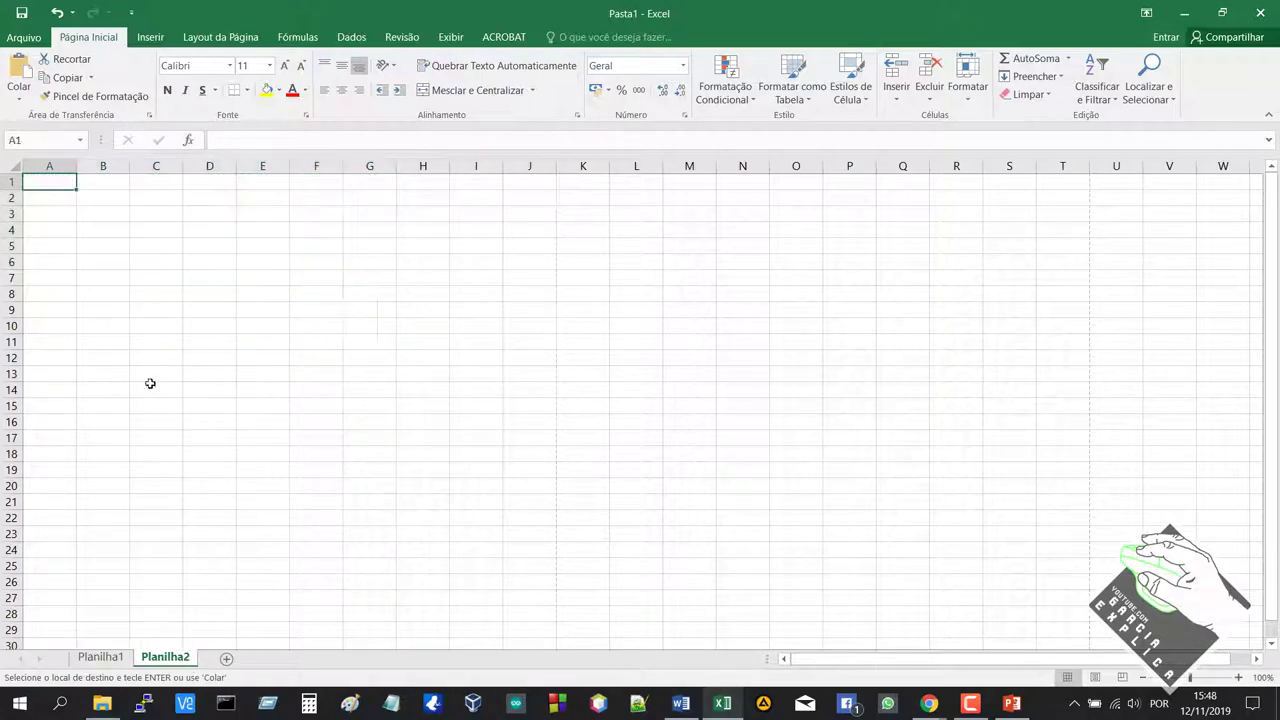
pyautogui.hotkey('ctrl', 'v')
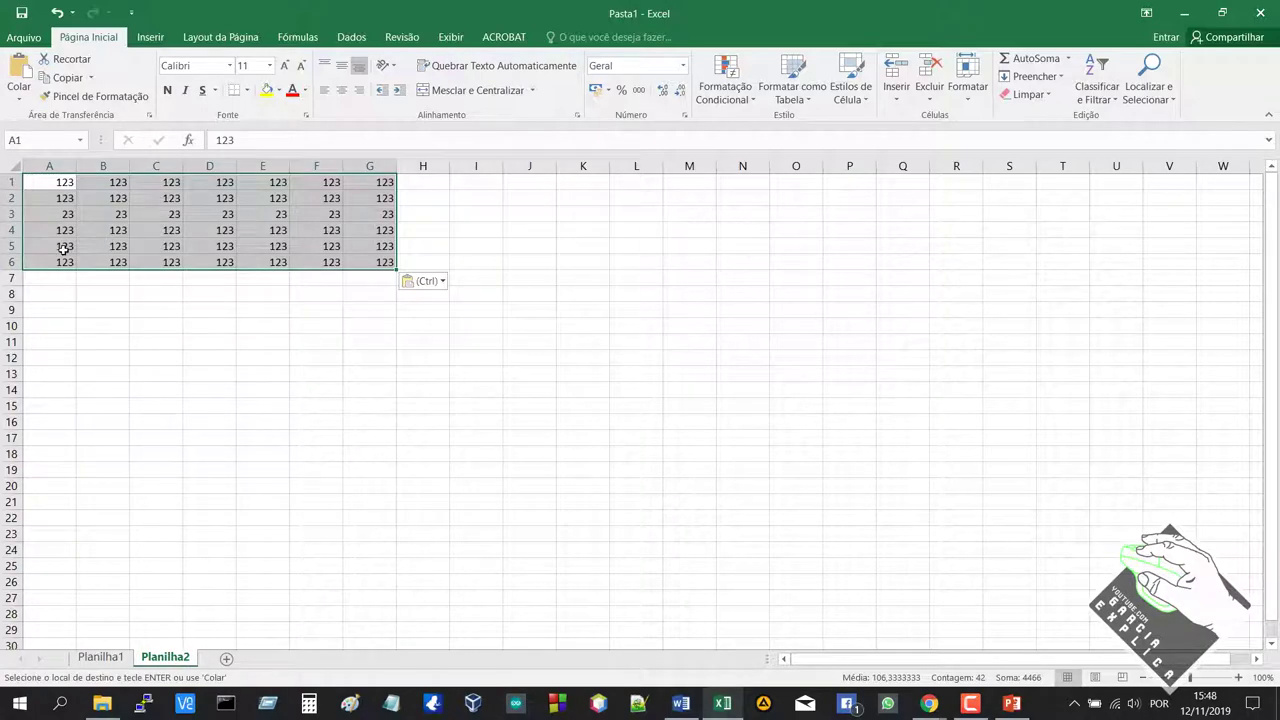
# Step: Paste the same block again at A7, A13 and A19, then select B9 and preview printing
pyautogui.click(48, 278)
pyautogui.hotkey('ctrl', 'v')
pyautogui.click(48, 376)
pyautogui.hotkey('ctrl', 'v')
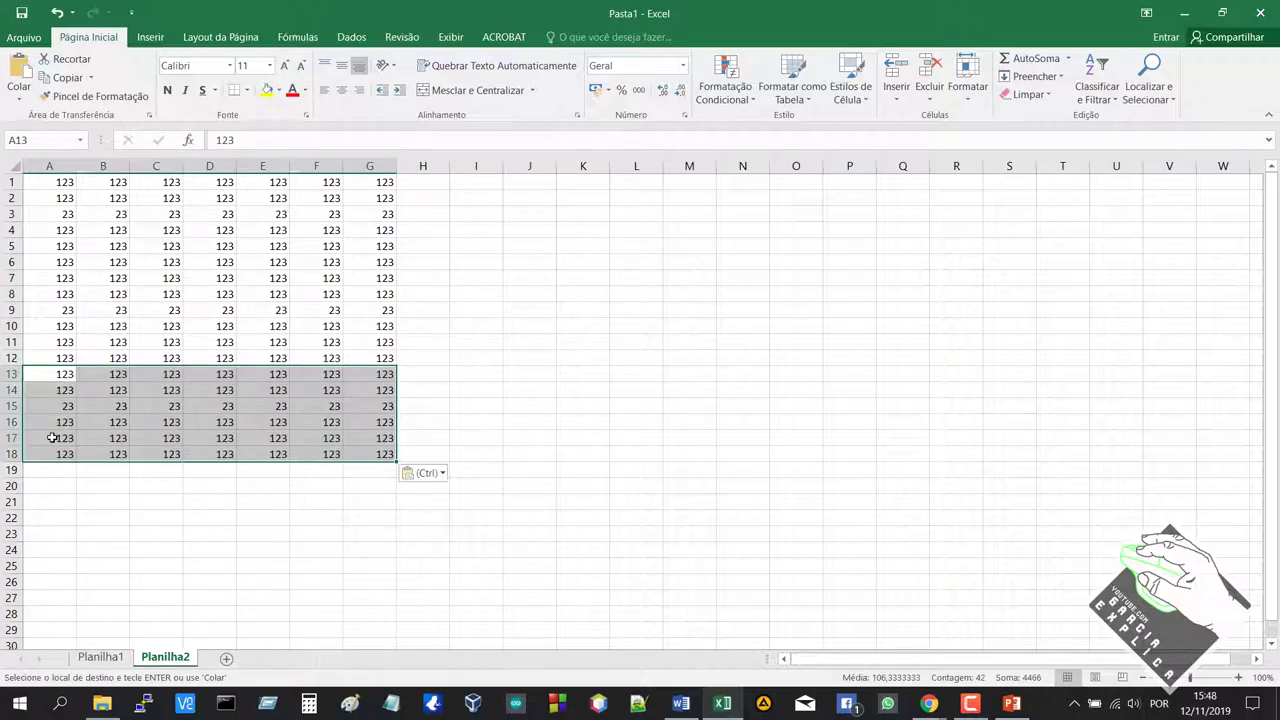
pyautogui.click(49, 463)
pyautogui.hotkey('ctrl', 'v')
pyautogui.click(89, 317)
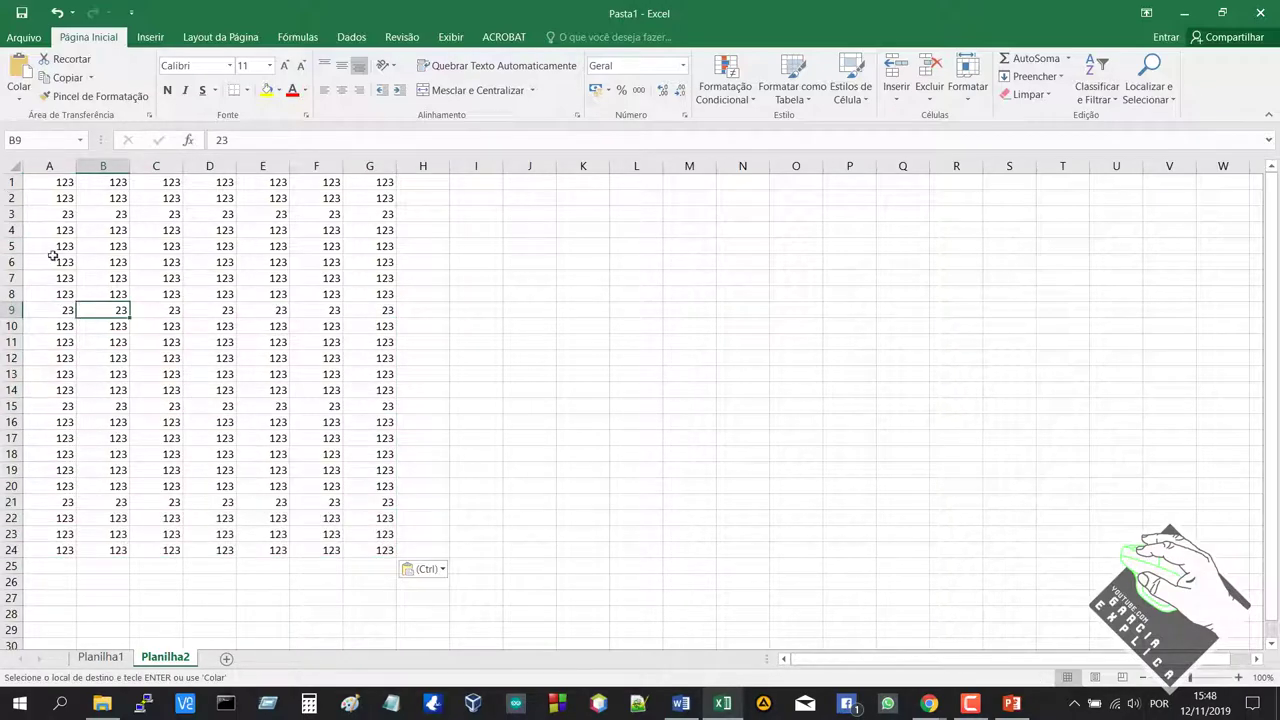
pyautogui.hotkey('ctrl', 'p')
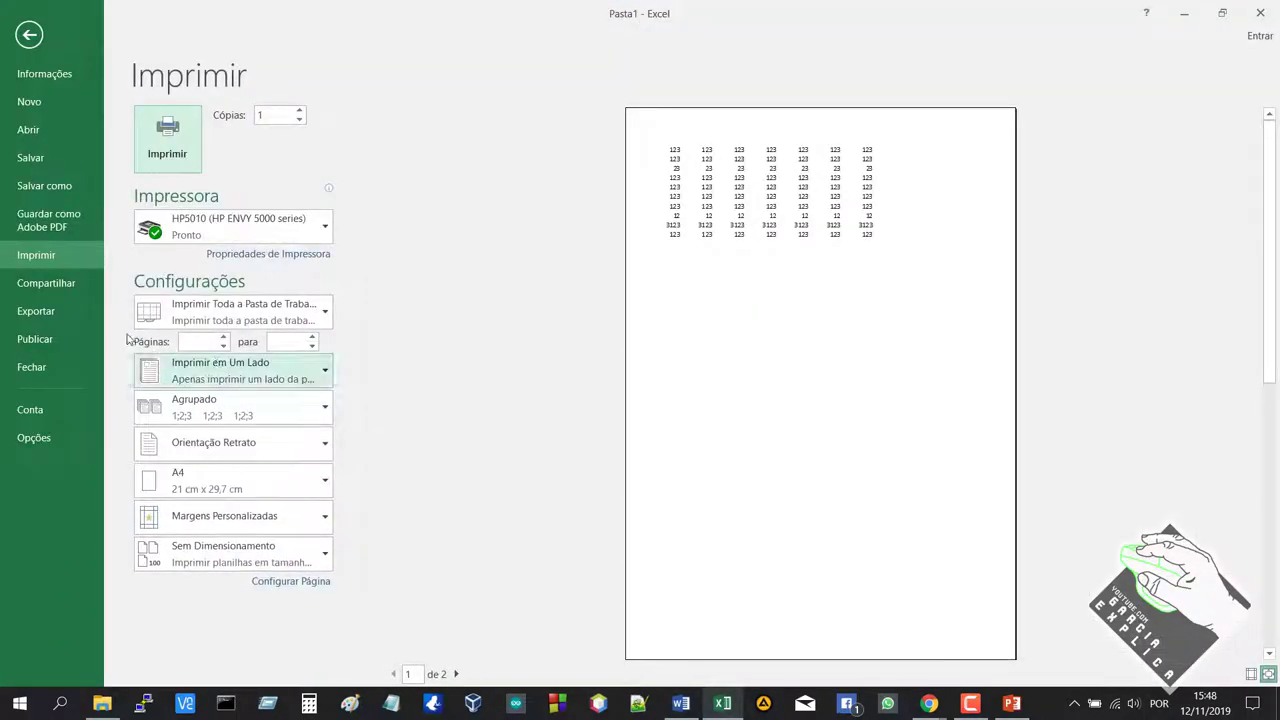
# Step: Keep printing the entire workbook and page through its two preview pages
pyautogui.click(203, 318)
pyautogui.click(222, 312)
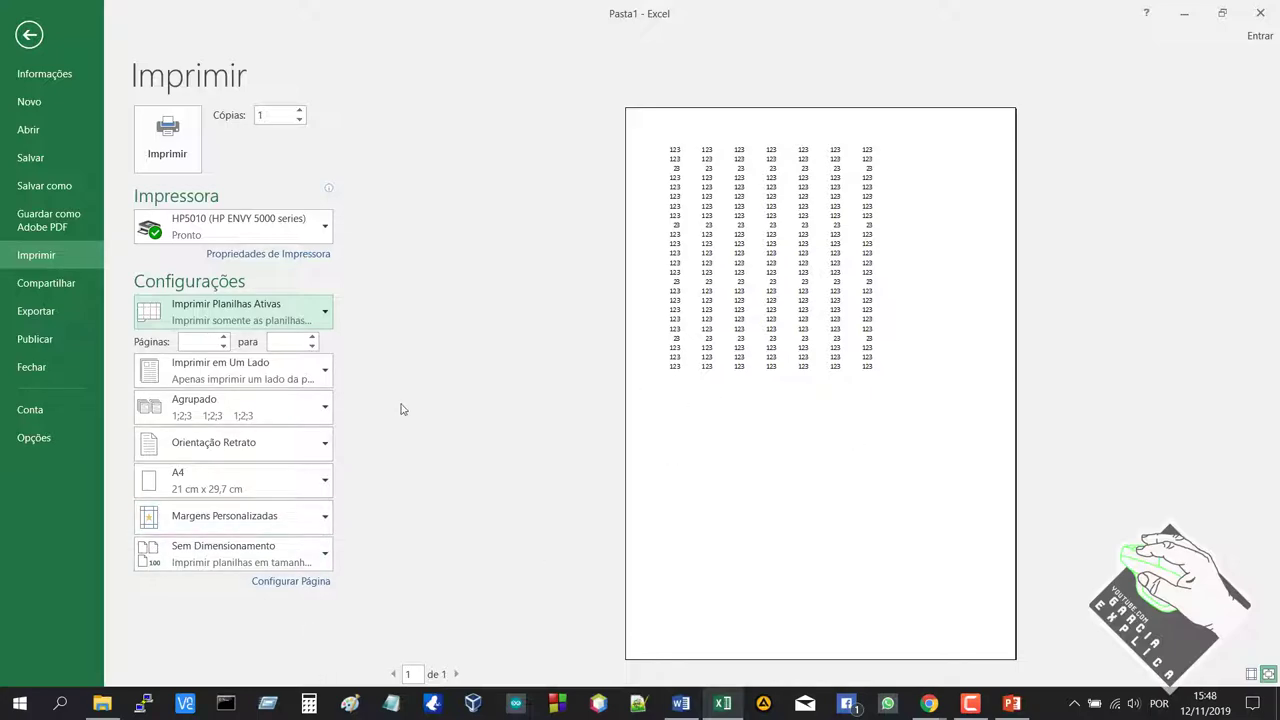
pyautogui.click(183, 321)
pyautogui.click(184, 388)
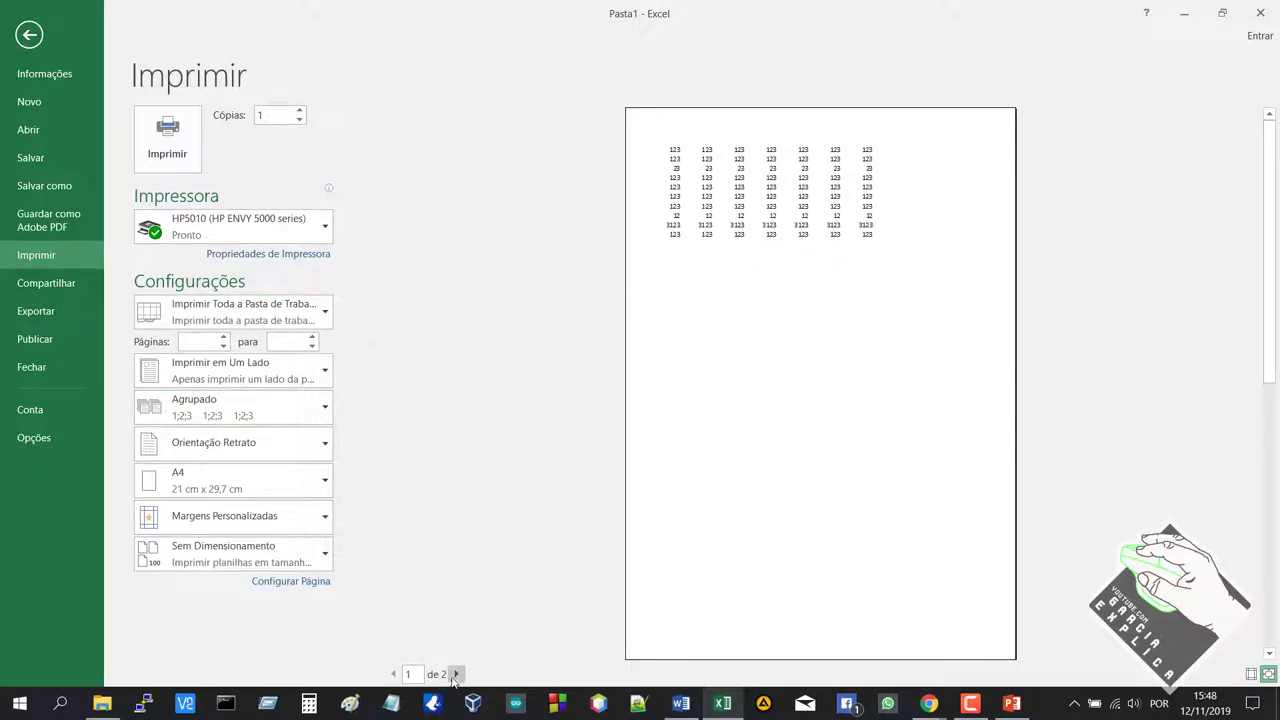
pyautogui.click(455, 674)
pyautogui.click(393, 674)
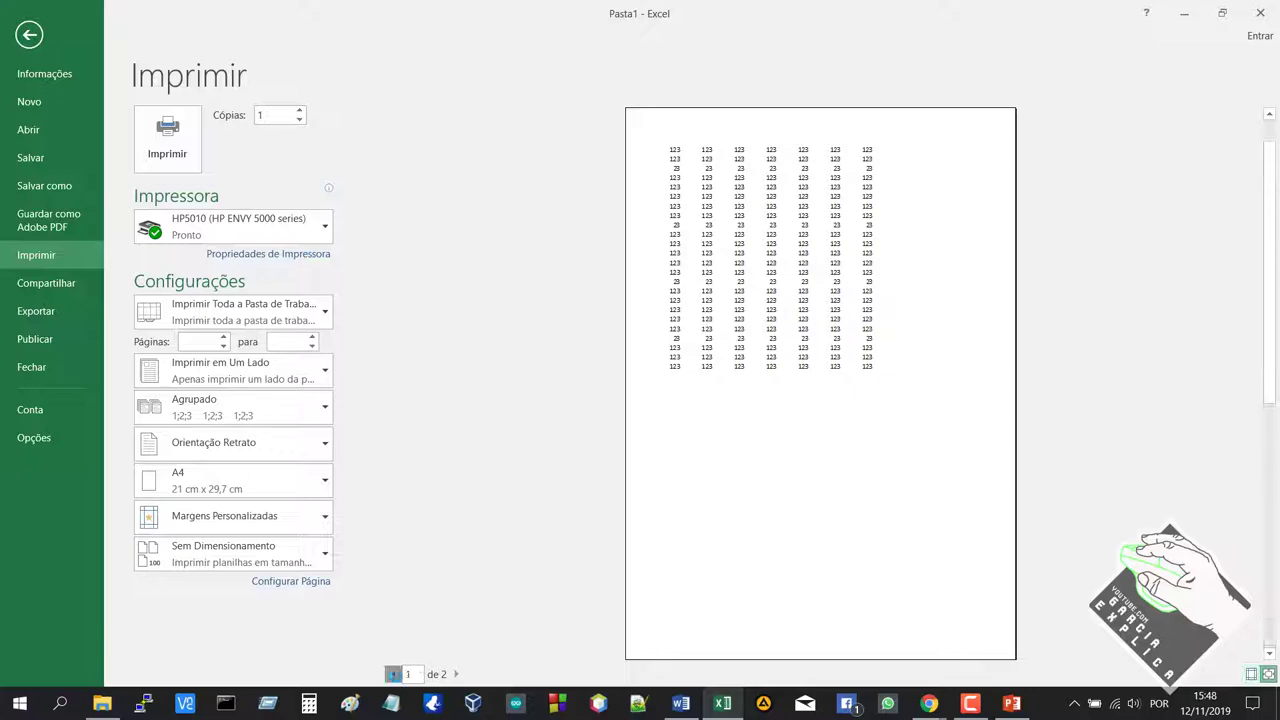
# Step: Try Imprimir Planilhas Ativas, then return to printing the entire workbook on page 1
pyautogui.click(228, 326)
pyautogui.click(230, 340)
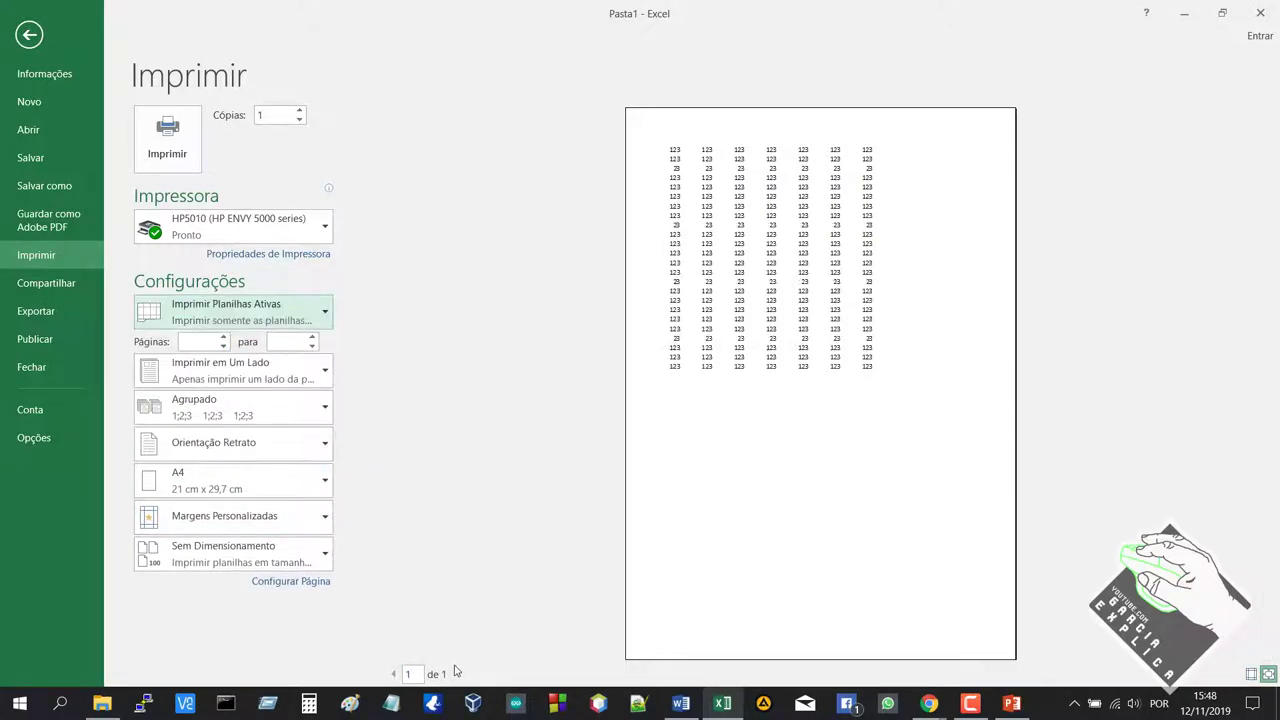
pyautogui.click(262, 328)
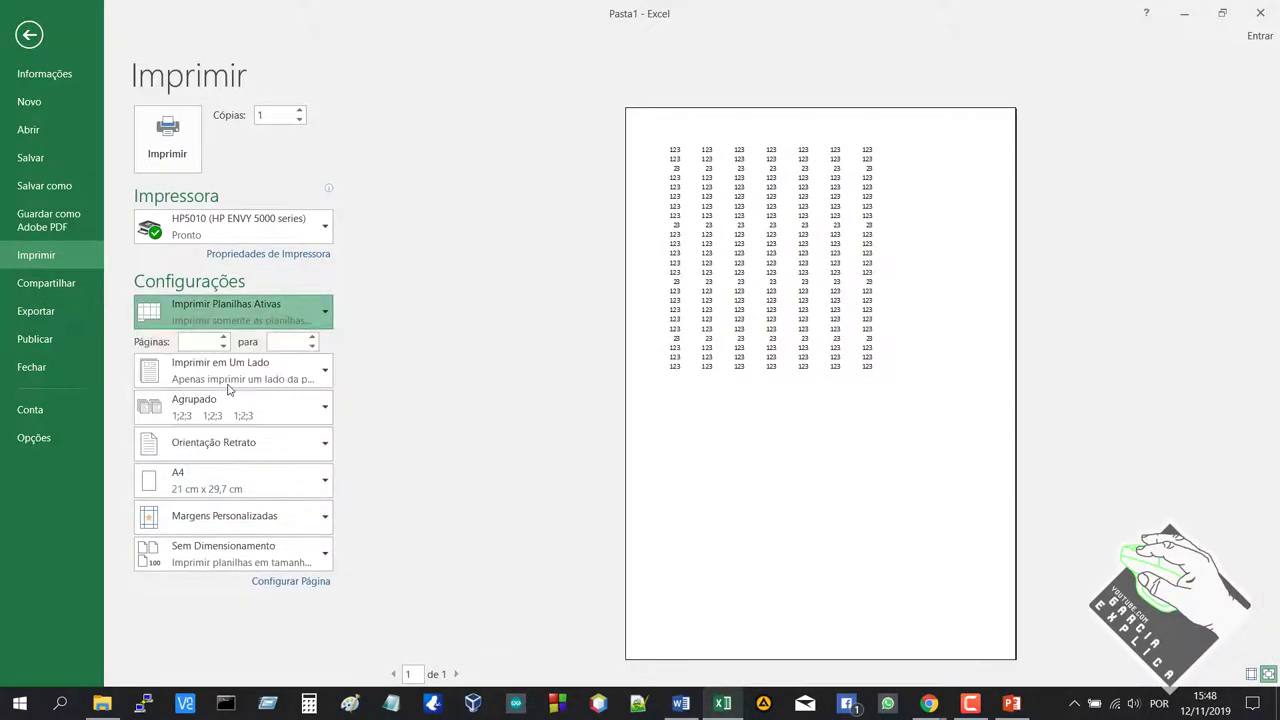
pyautogui.click(455, 674)
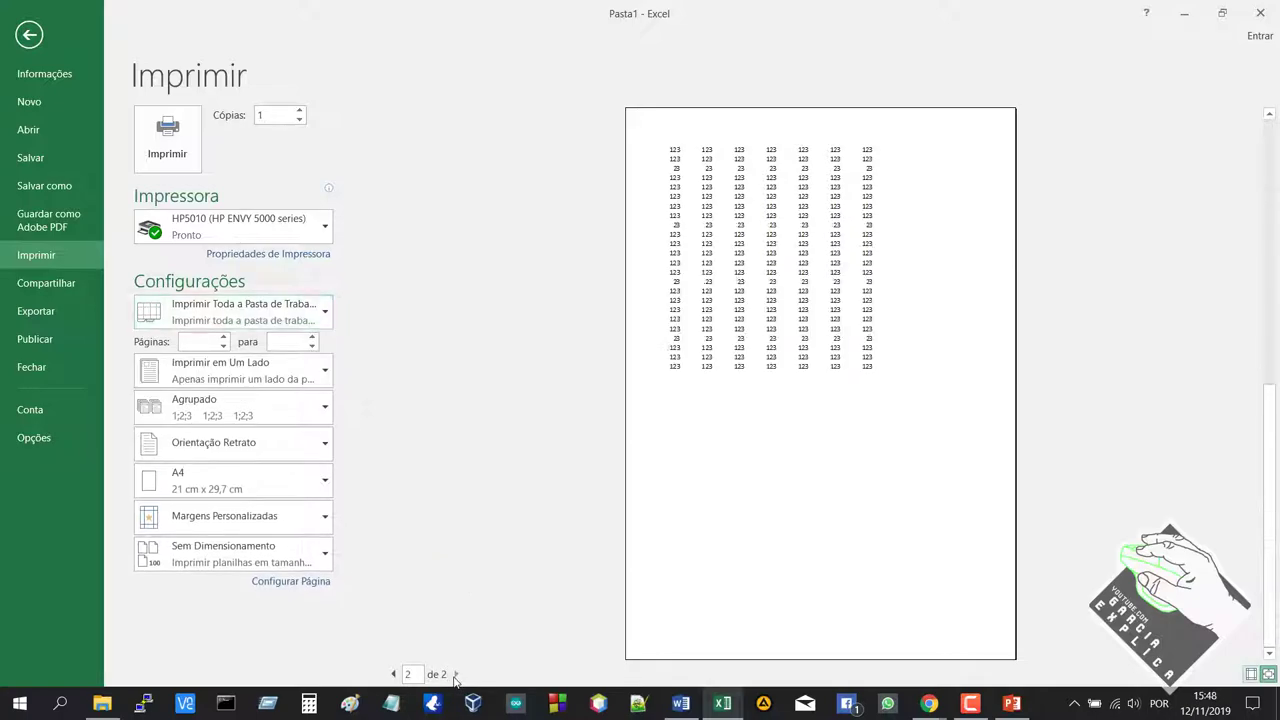
pyautogui.click(393, 674)
# Step: Set printing to the selection (cell B9) and keep collated (Agrupado) printing
pyautogui.click(229, 318)
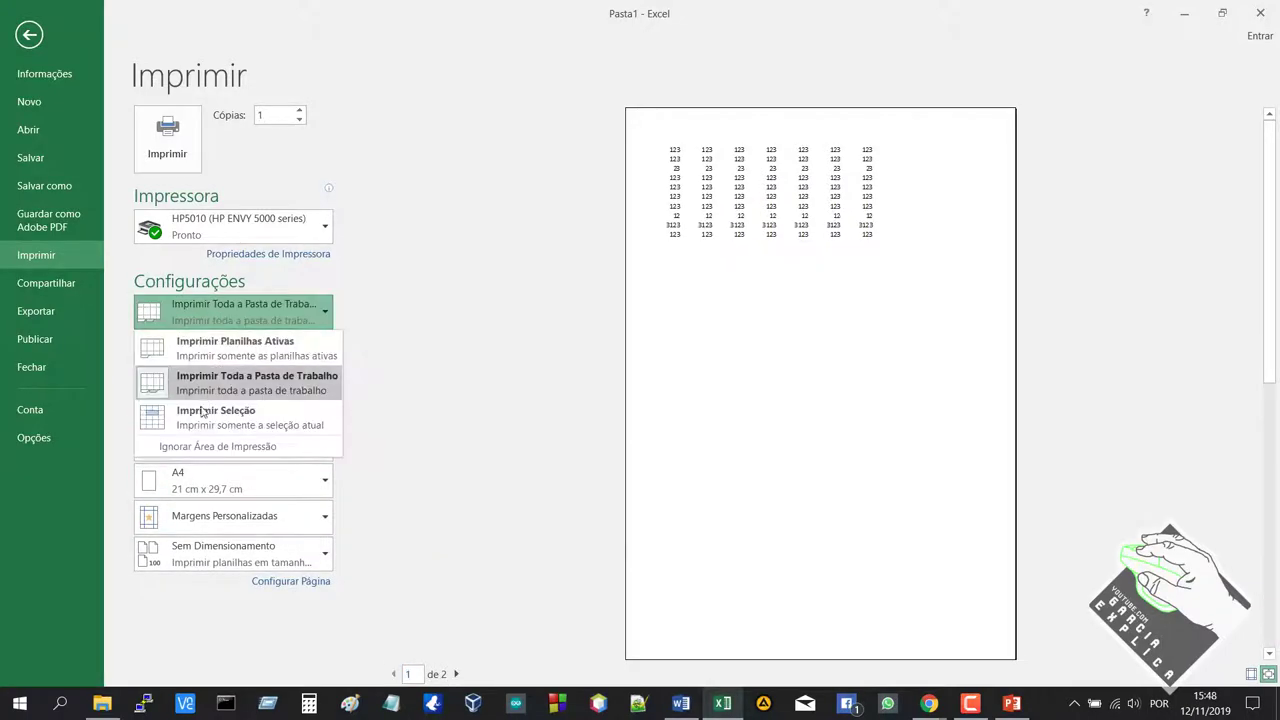
pyautogui.click(203, 413)
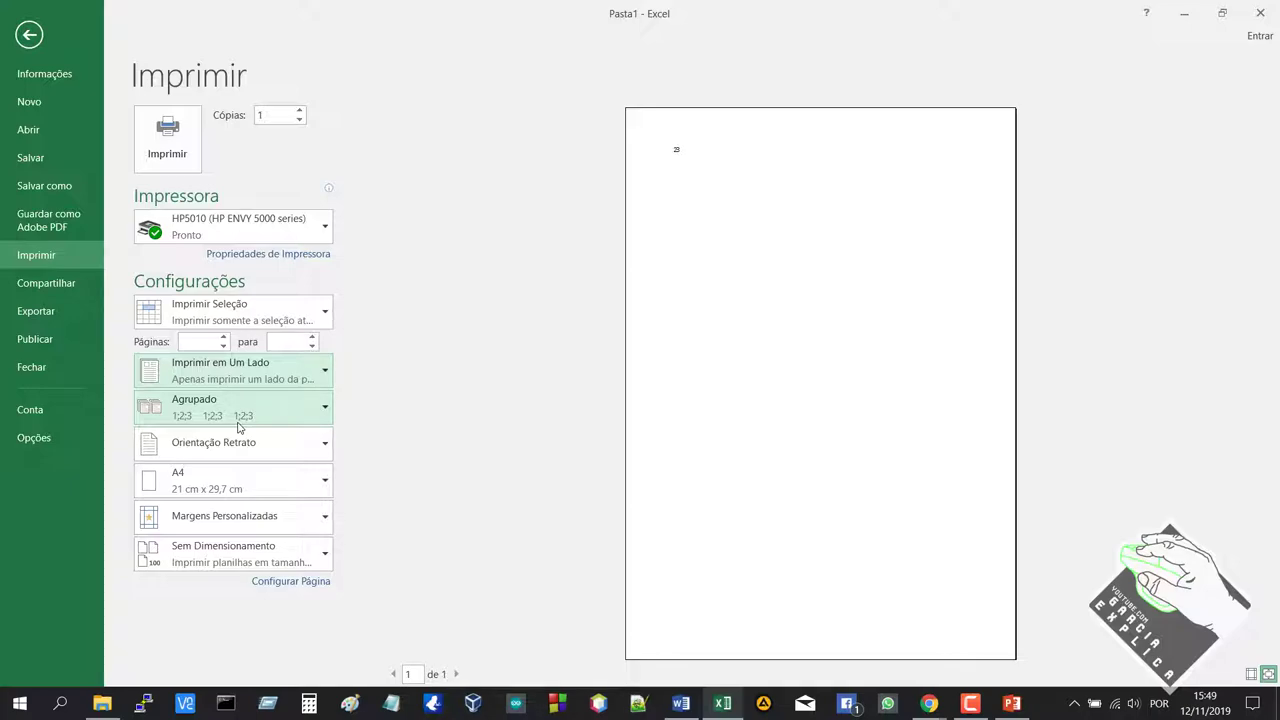
pyautogui.click(248, 426)
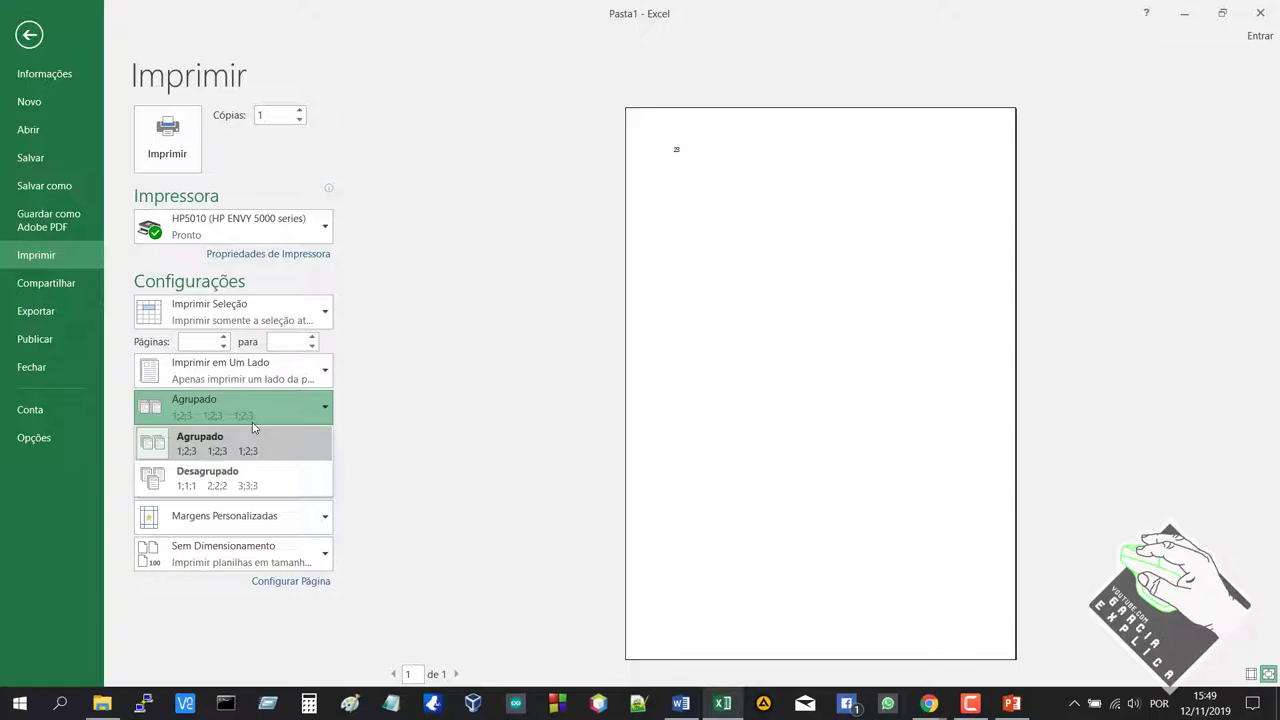
pyautogui.click(393, 419)
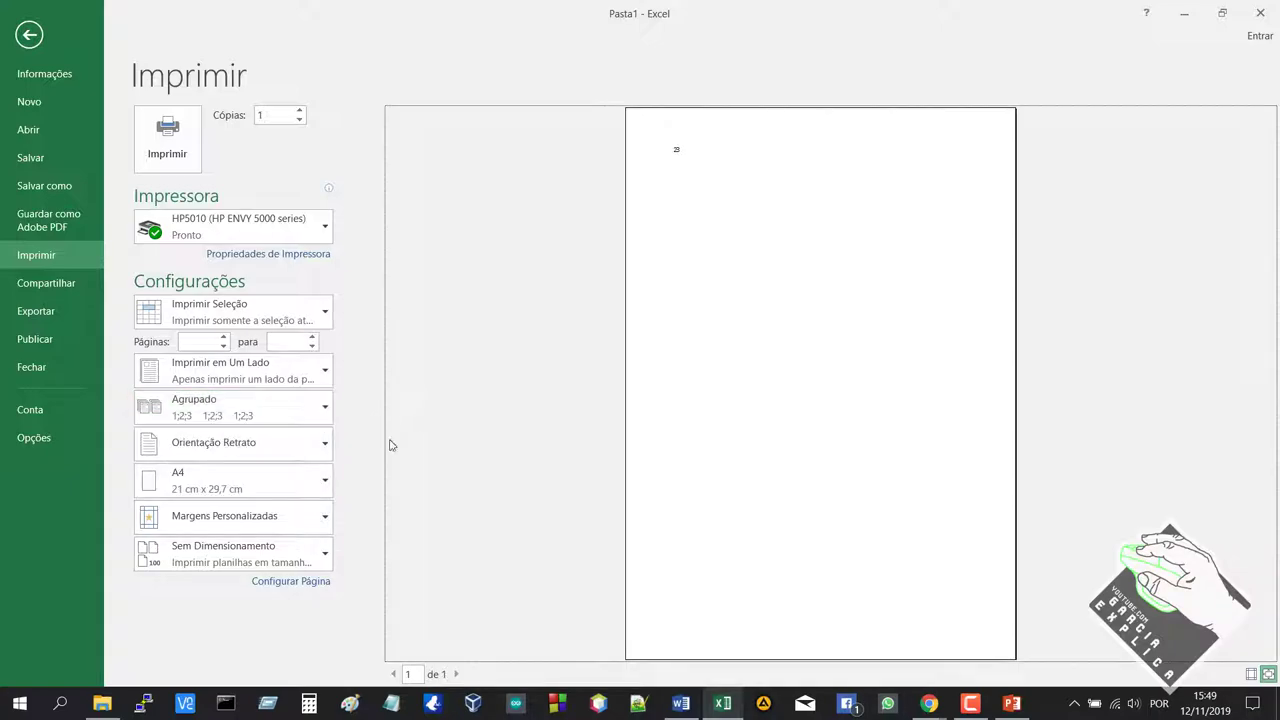
# Step: Review portrait orientation and A4 paper size unchanged, then return to the worksheet
pyautogui.click(198, 450)
pyautogui.click(503, 471)
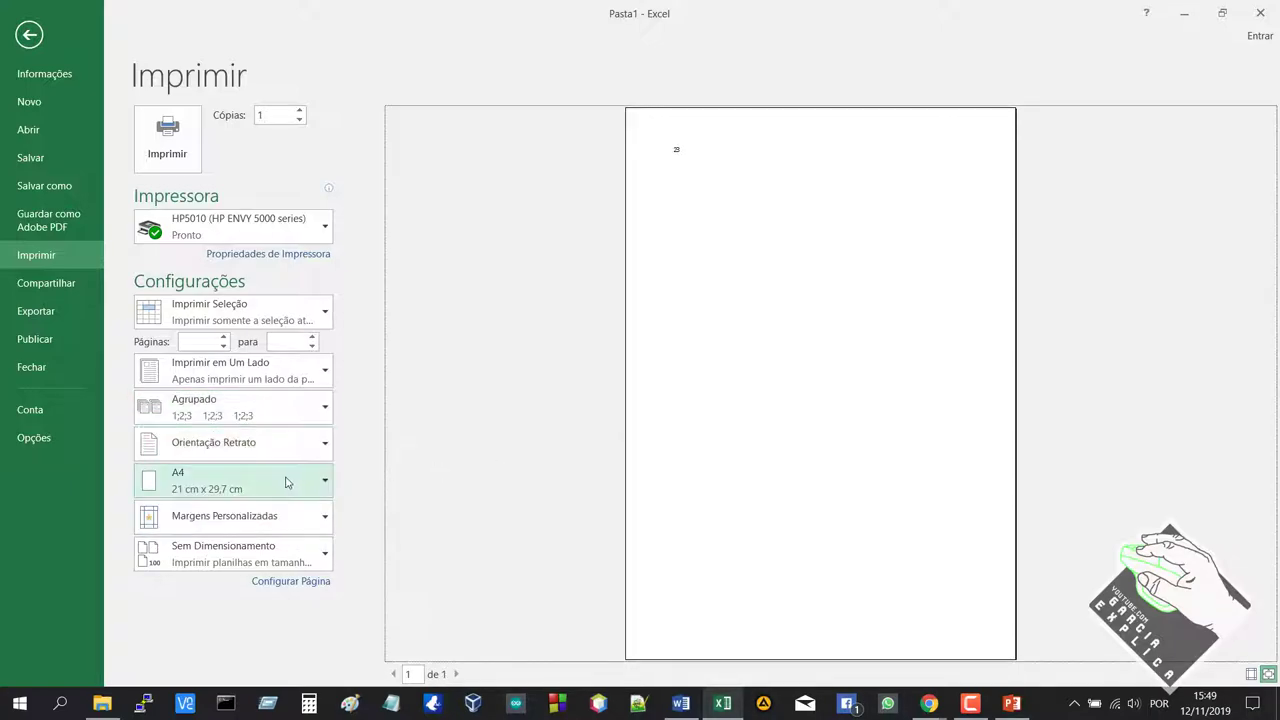
pyautogui.click(286, 480)
pyautogui.click(286, 480)
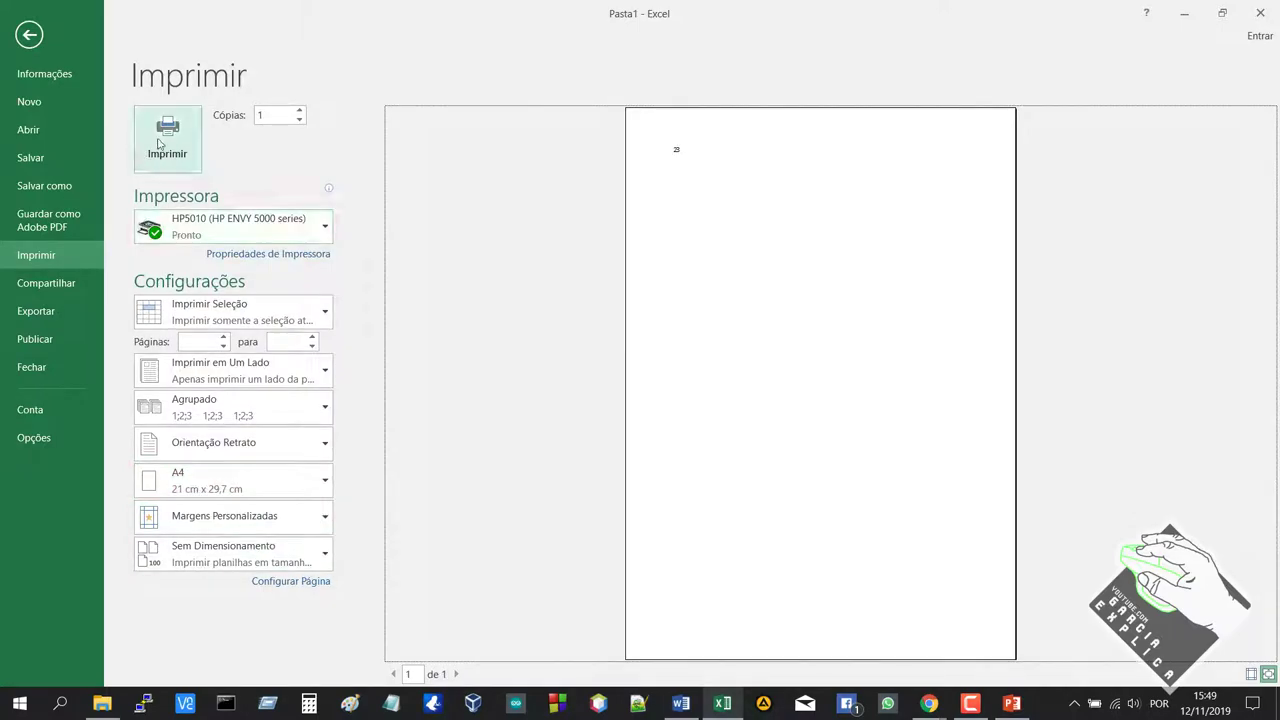
pyautogui.click(29, 35)
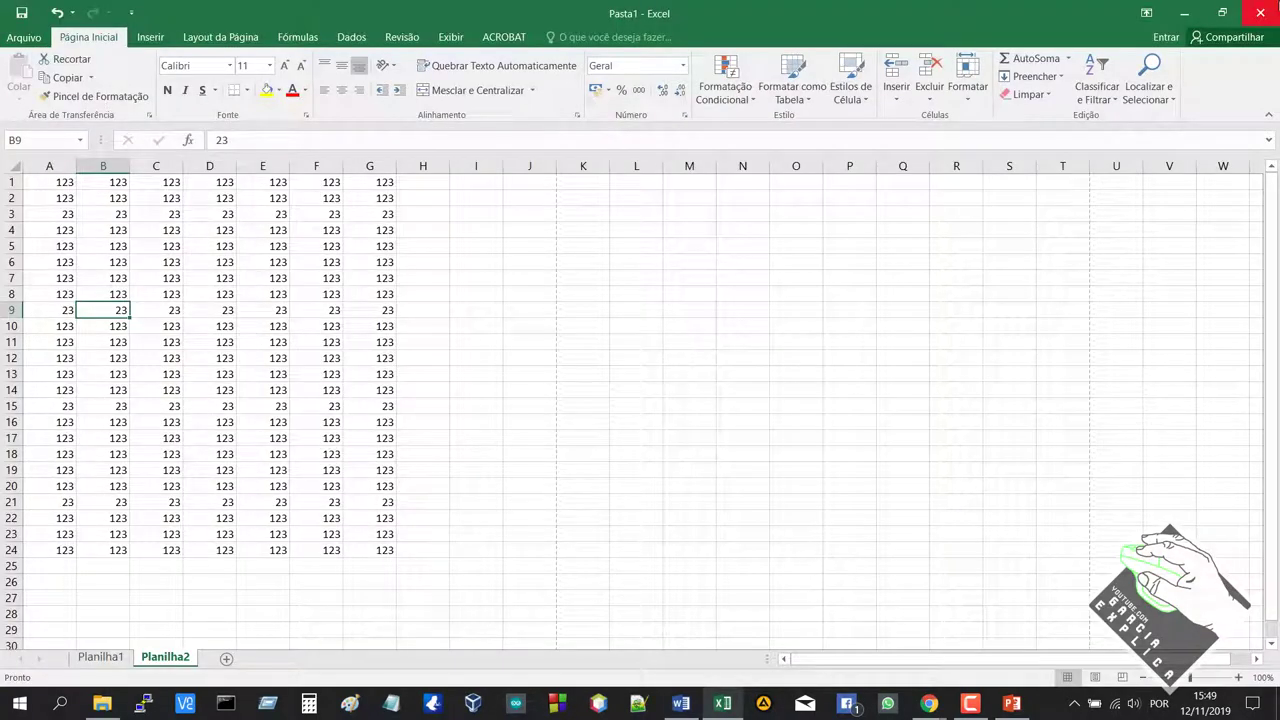
# Step: Close Excel without saving, copy Word's tutorial text, and close Word choosing Não Salvar
pyautogui.click(1260, 13)
pyautogui.click(638, 371)
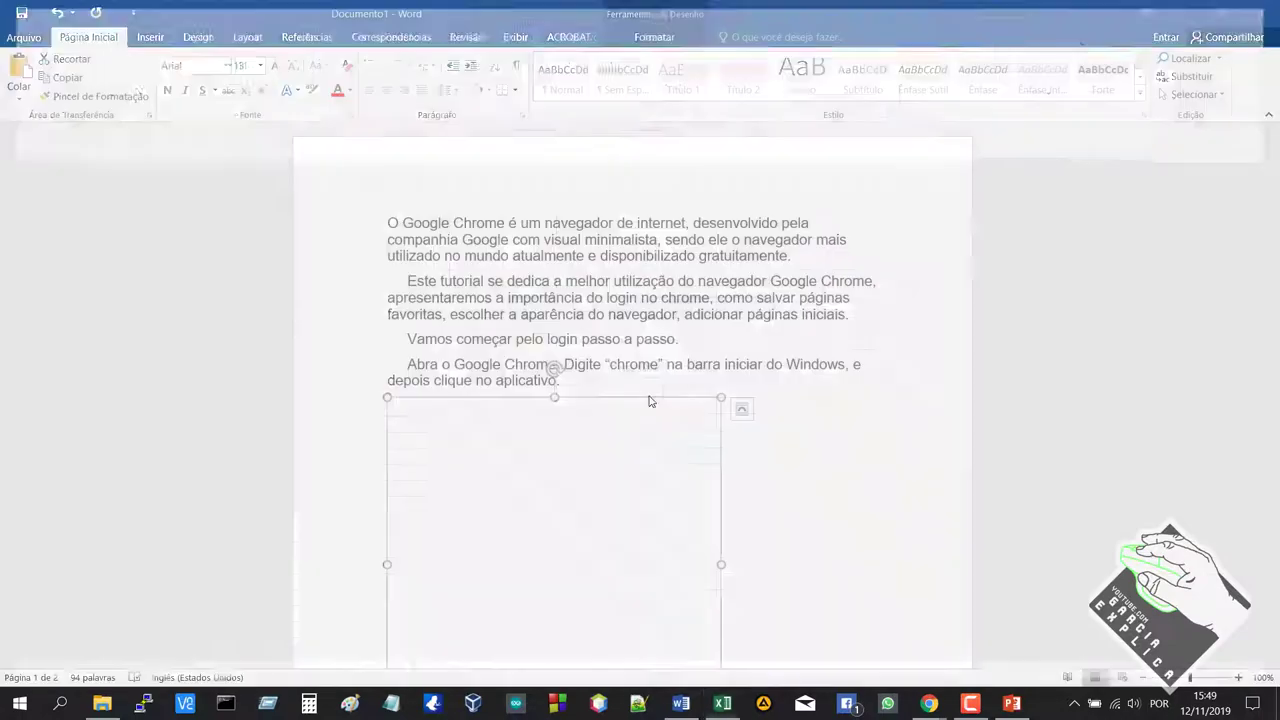
pyautogui.moveTo(386, 221)
pyautogui.mouseDown()
pyautogui.moveTo(626, 366)
pyautogui.moveTo(560, 395)
pyautogui.mouseUp()
pyautogui.hotkey('ctrl', 'c')
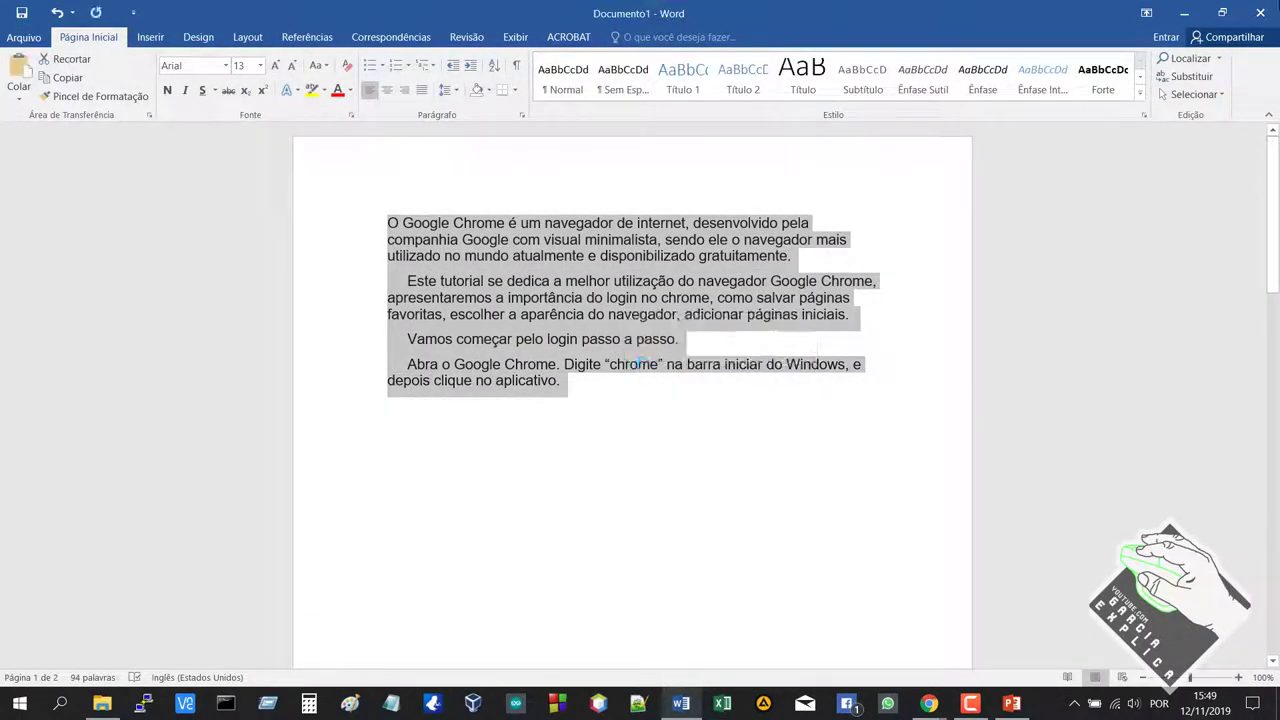
pyautogui.hotkey('alt', 'F4')
pyautogui.click(640, 384)
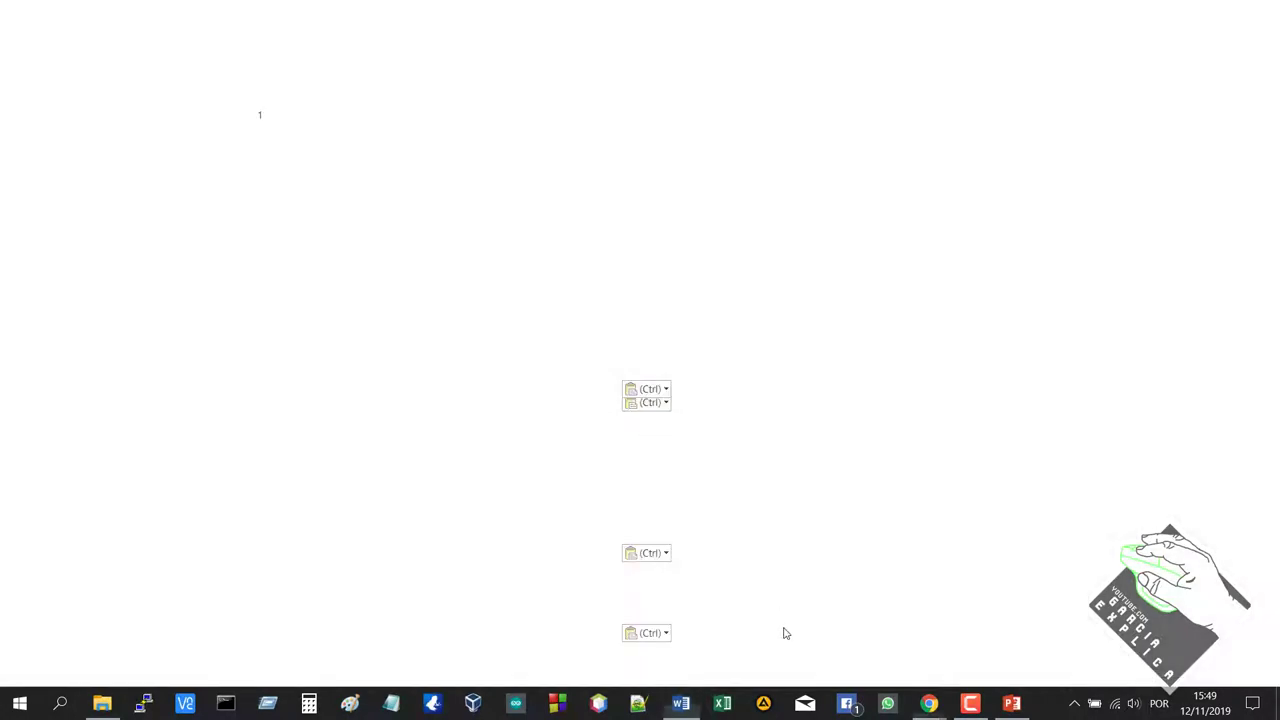
# Step: Start a blank PowerPoint presentation and paste the tutorial text onto slide 1
pyautogui.click(1011, 704)
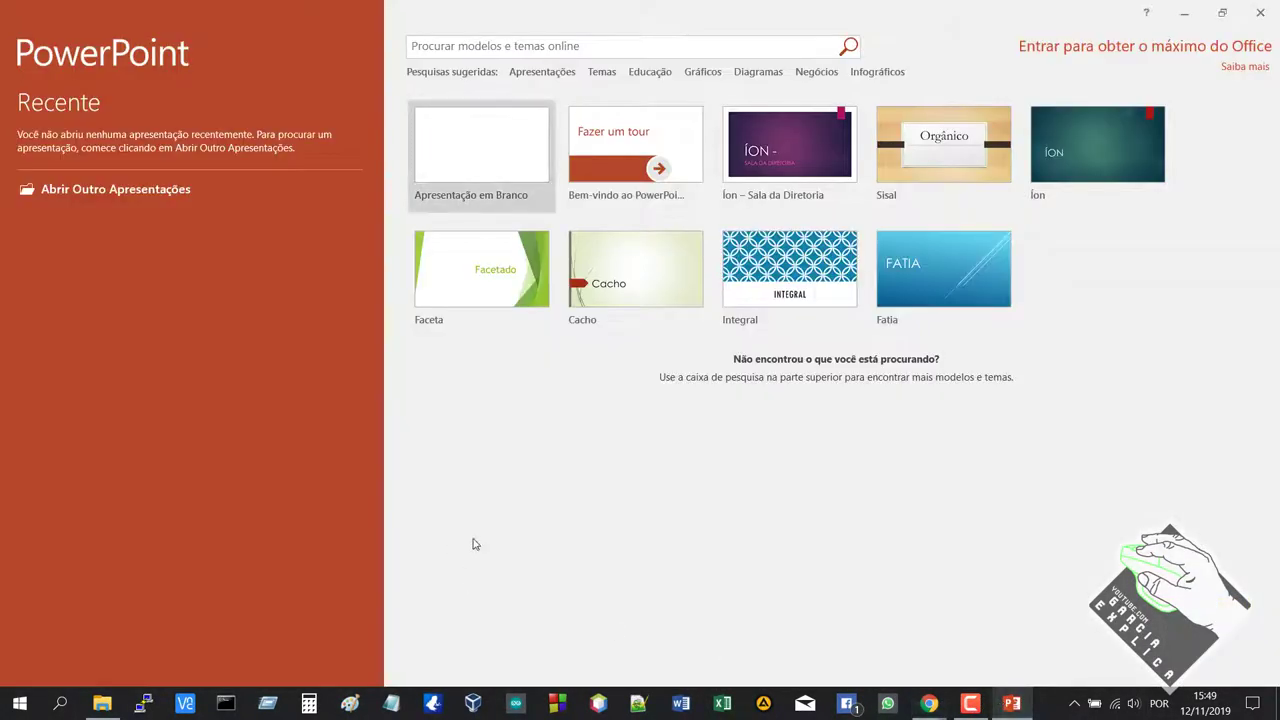
pyautogui.click(491, 143)
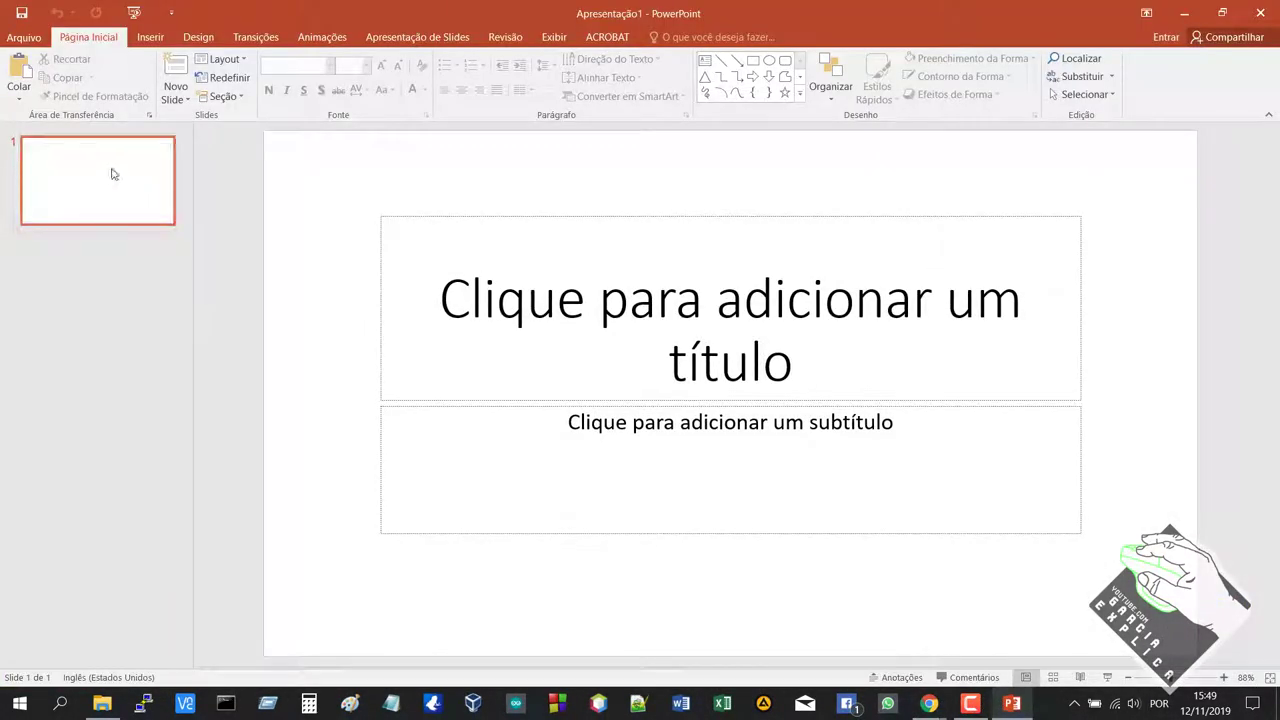
pyautogui.hotkey('ctrl', 'v')
# Step: Duplicate slide 1 three times for four slides, then preview printing from slide 1
pyautogui.rightClick(111, 180)
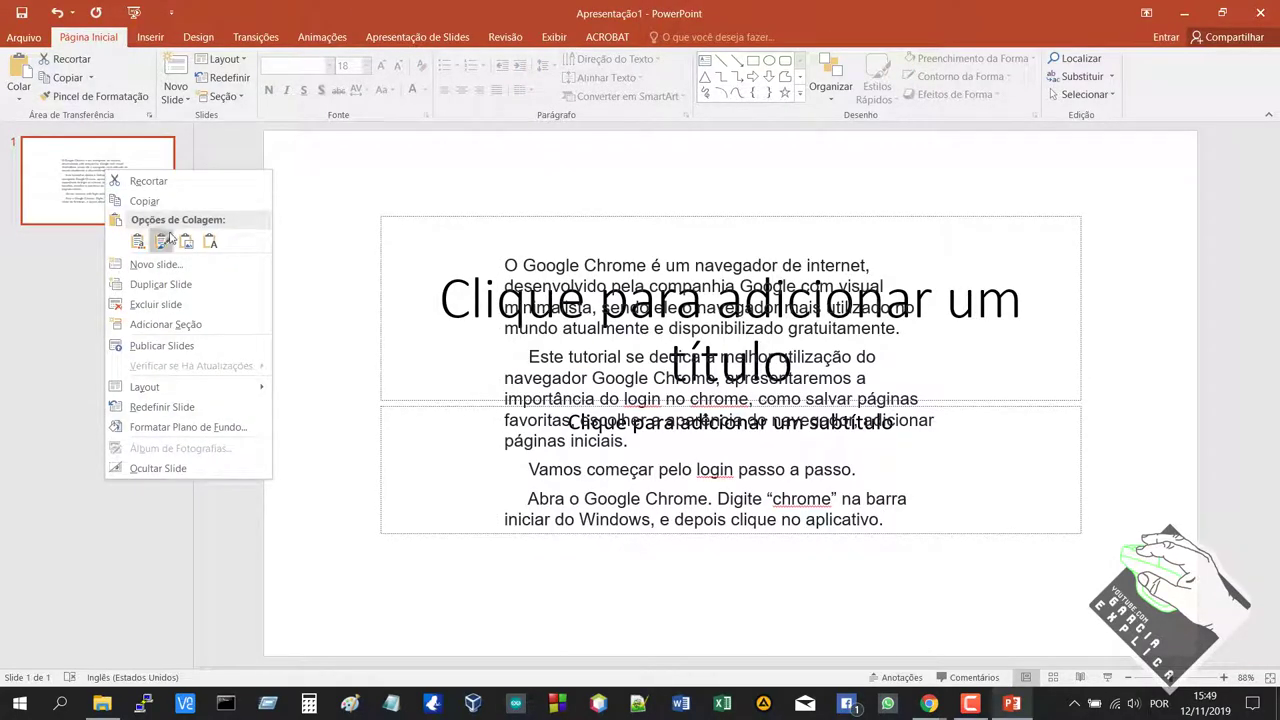
pyautogui.click(167, 199)
pyautogui.click(94, 262)
pyautogui.hotkey('ctrl', 'v')
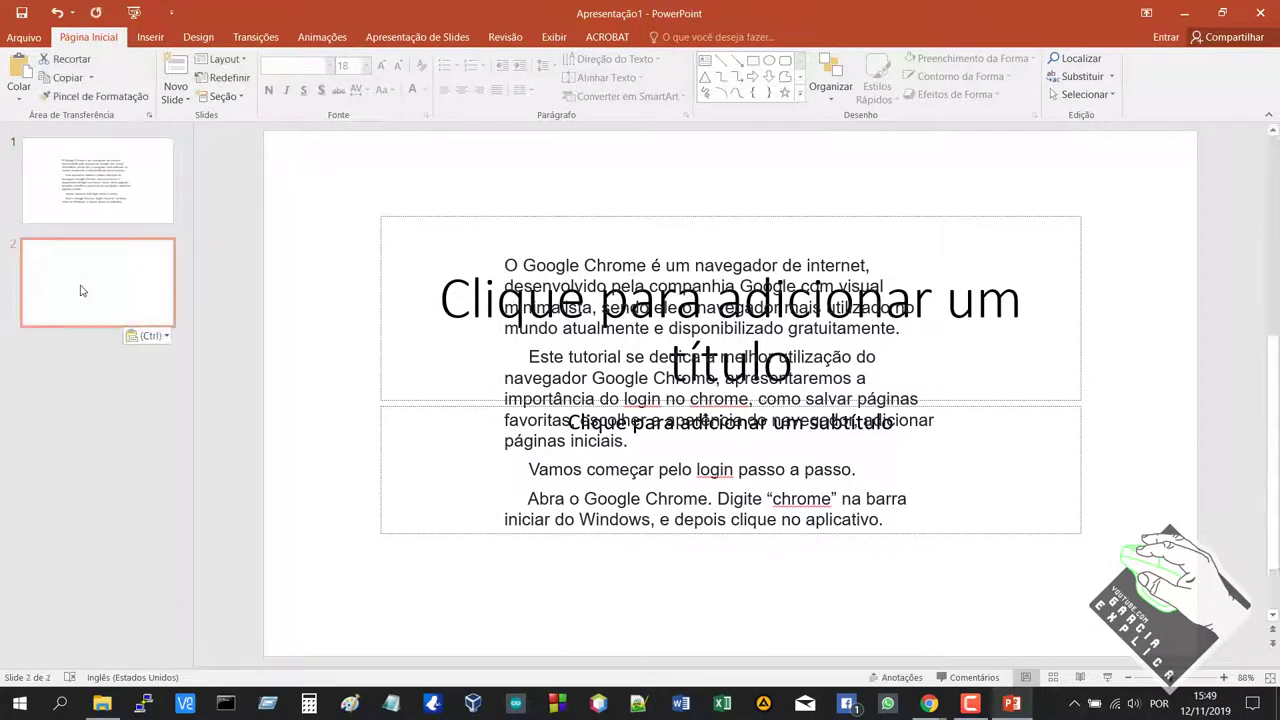
pyautogui.hotkey('ctrl', 'v')
pyautogui.hotkey('ctrl', 'v')
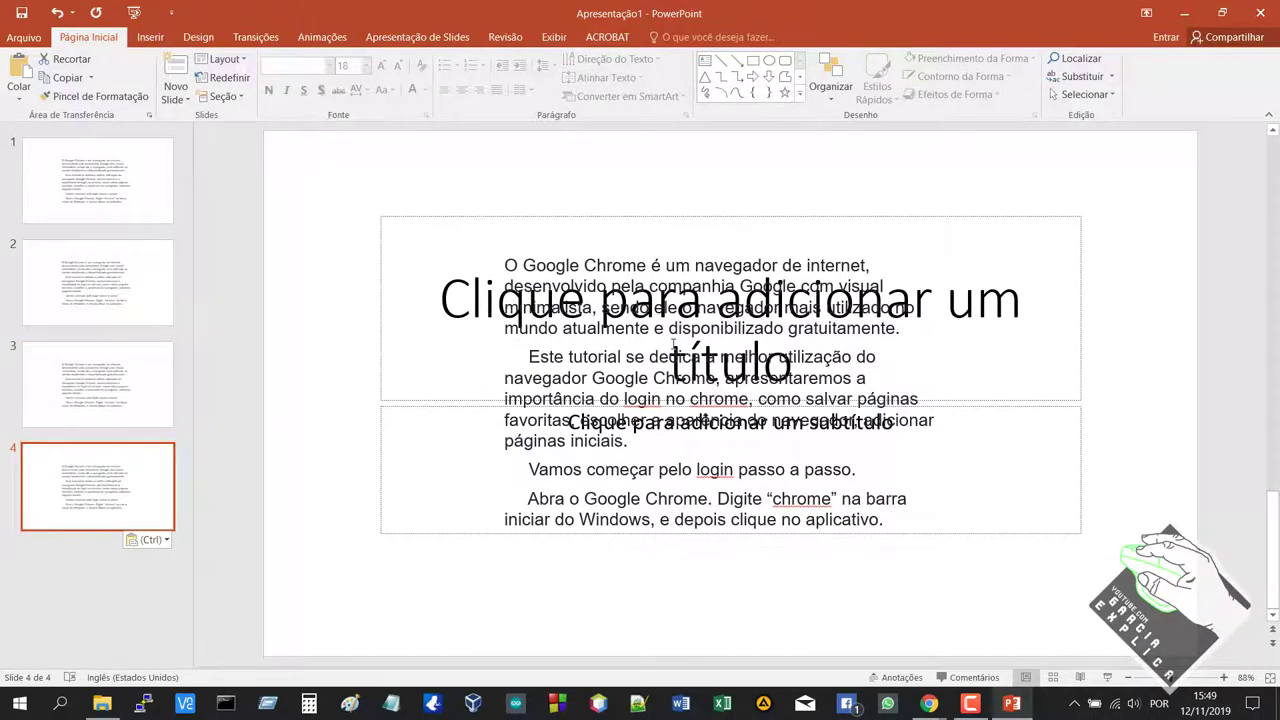
pyautogui.click(79, 222)
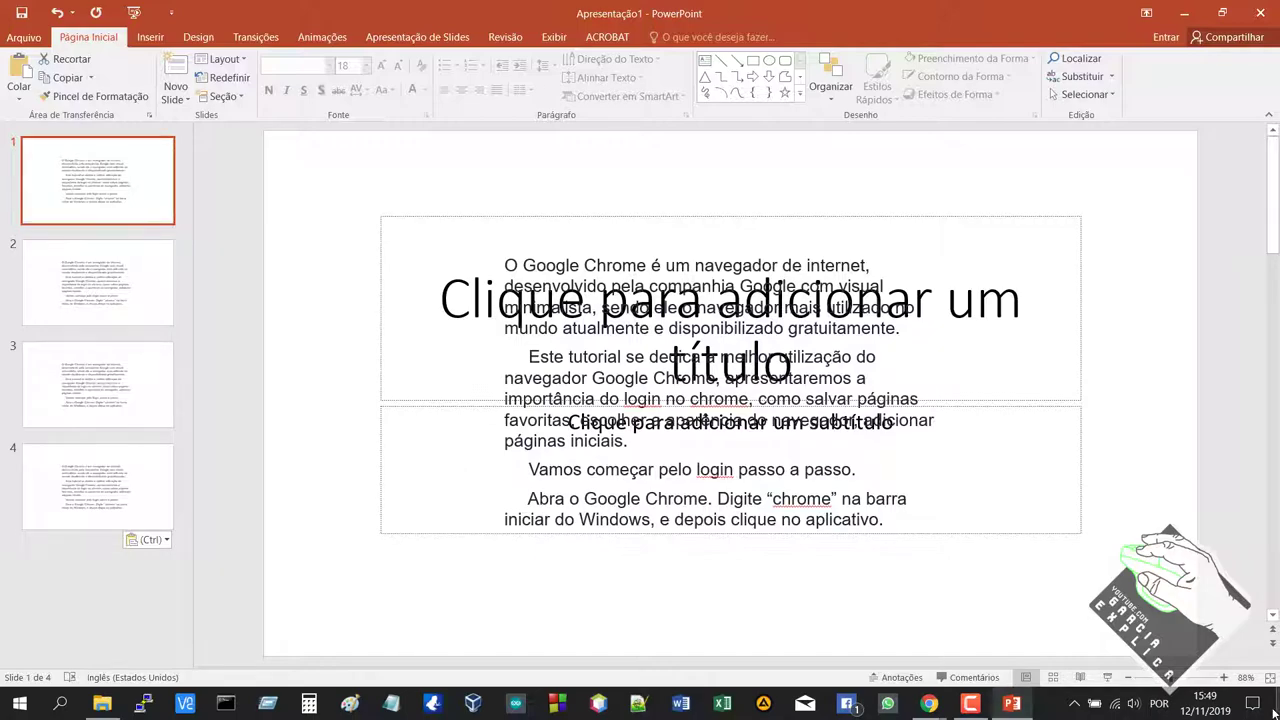
pyautogui.hotkey('ctrl', 'p')
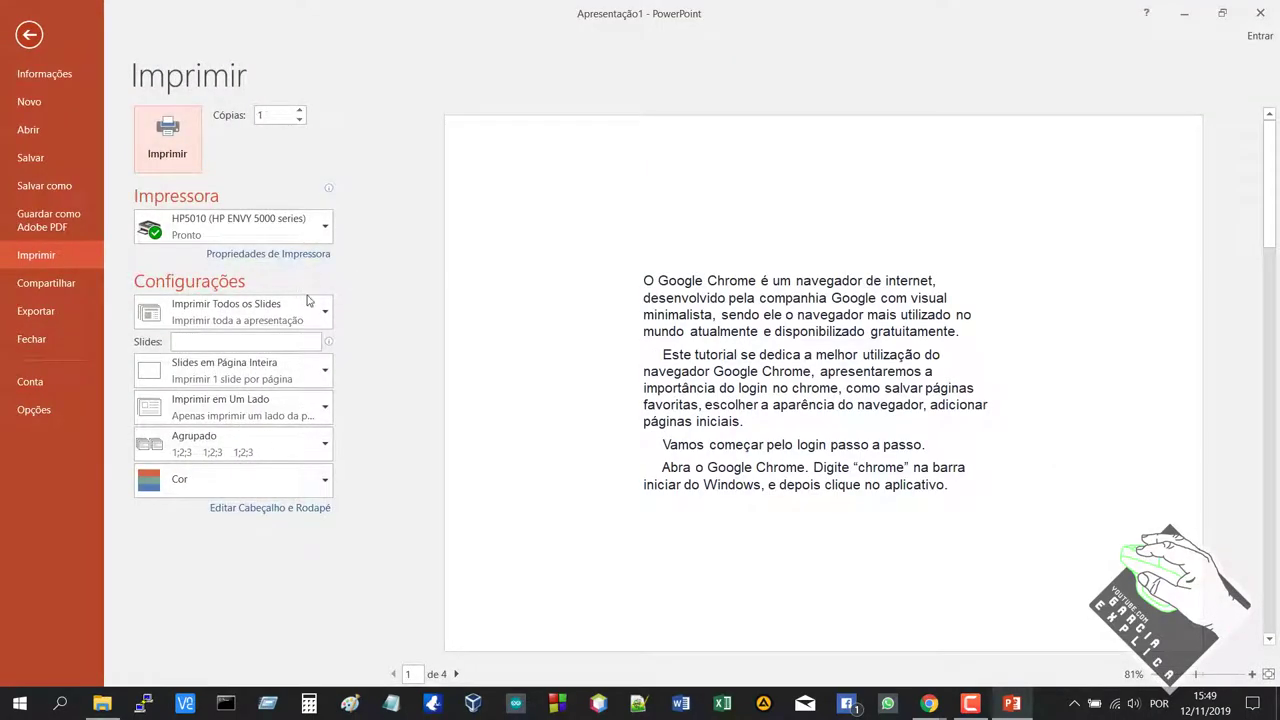
# Step: Choose Imprimir Seleção, then select slides 2 and 4 and reopen the print preview
pyautogui.click(287, 318)
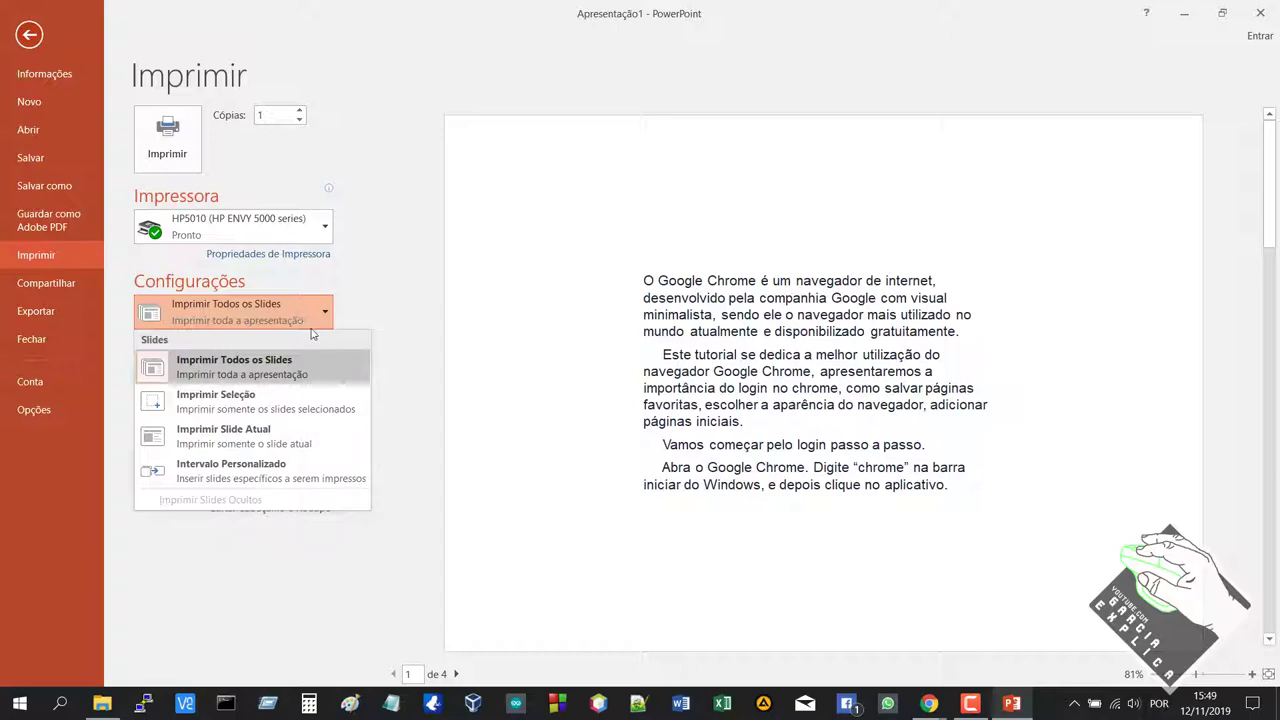
pyautogui.click(282, 401)
pyautogui.click(30, 32)
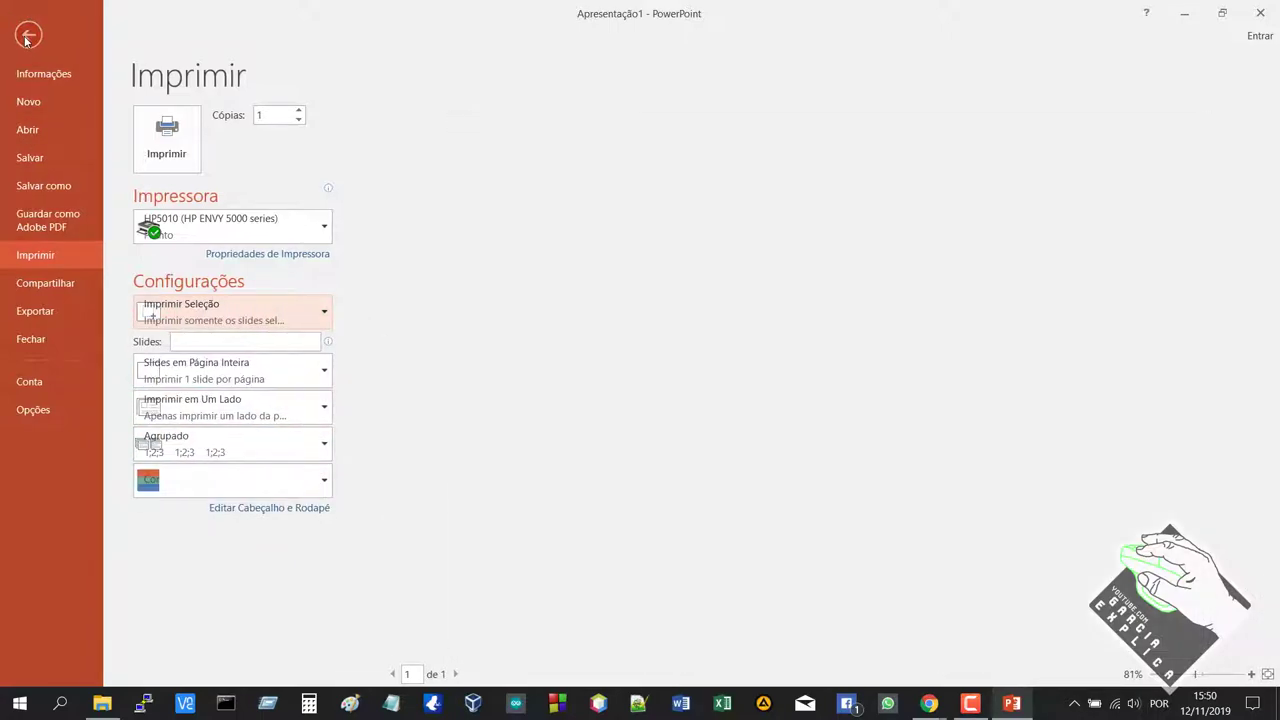
pyautogui.keyDown('ctrl'); pyautogui.click(112, 270); pyautogui.keyUp('ctrl')
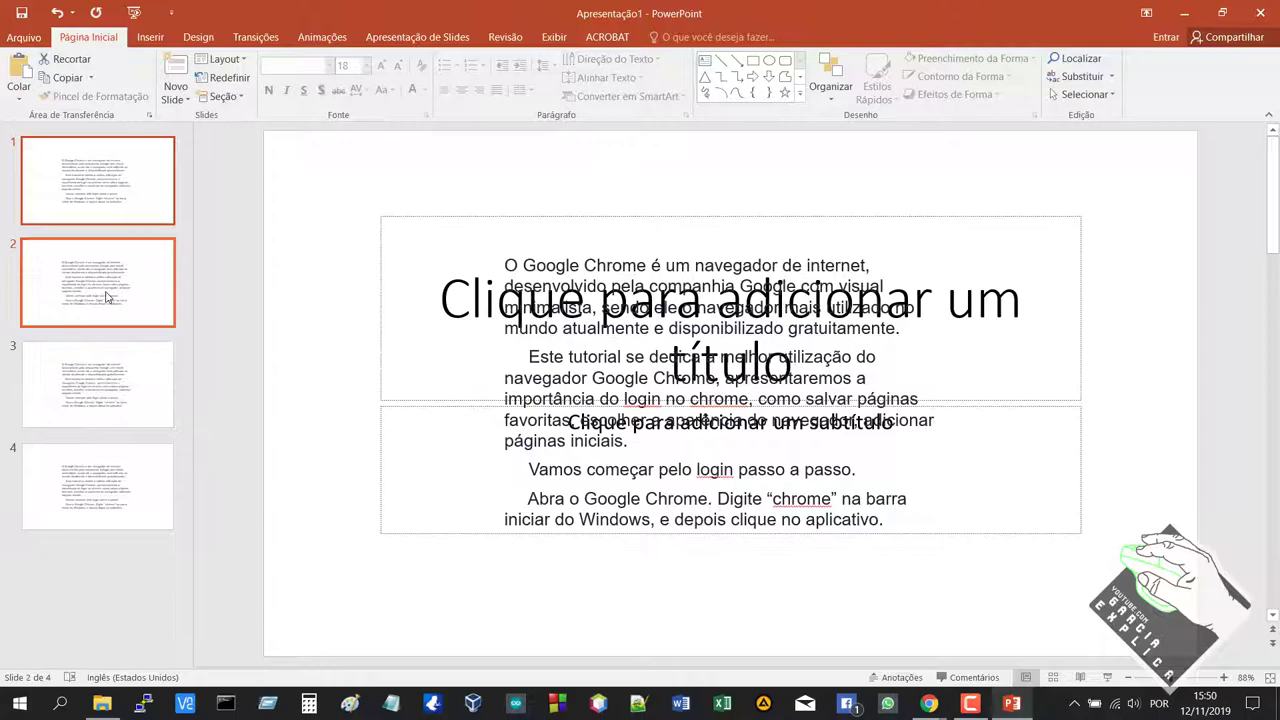
pyautogui.keyDown('ctrl'); pyautogui.click(103, 455); pyautogui.keyUp('ctrl')
pyautogui.press('ctrl')
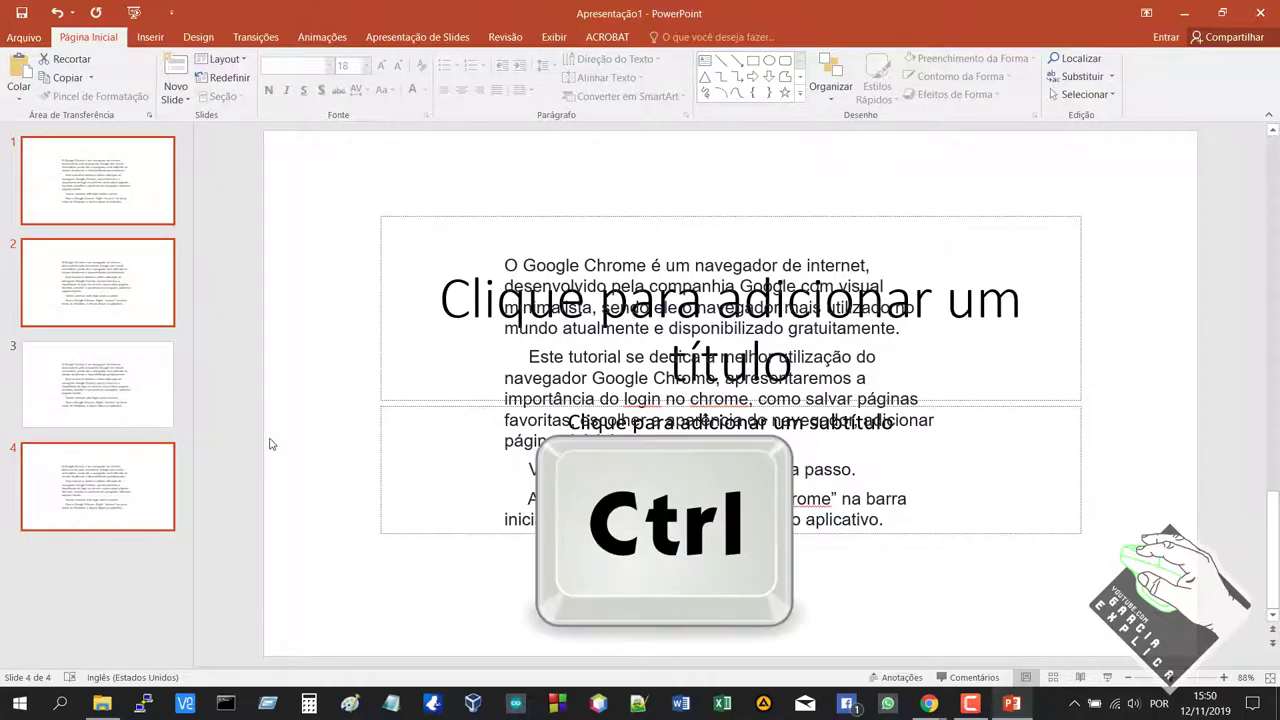
pyautogui.hotkey('ctrl', 'p')
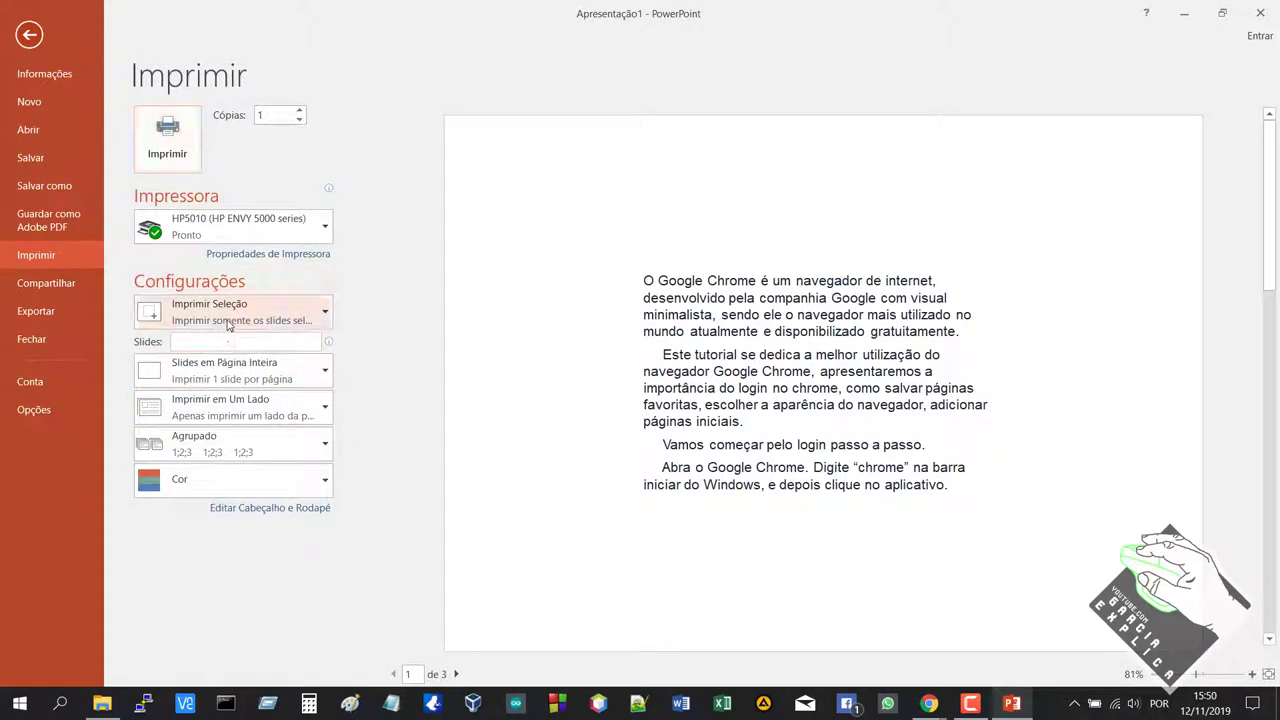
# Step: Keep printing the selected slides and page through their preview
pyautogui.click(240, 312)
pyautogui.click(240, 397)
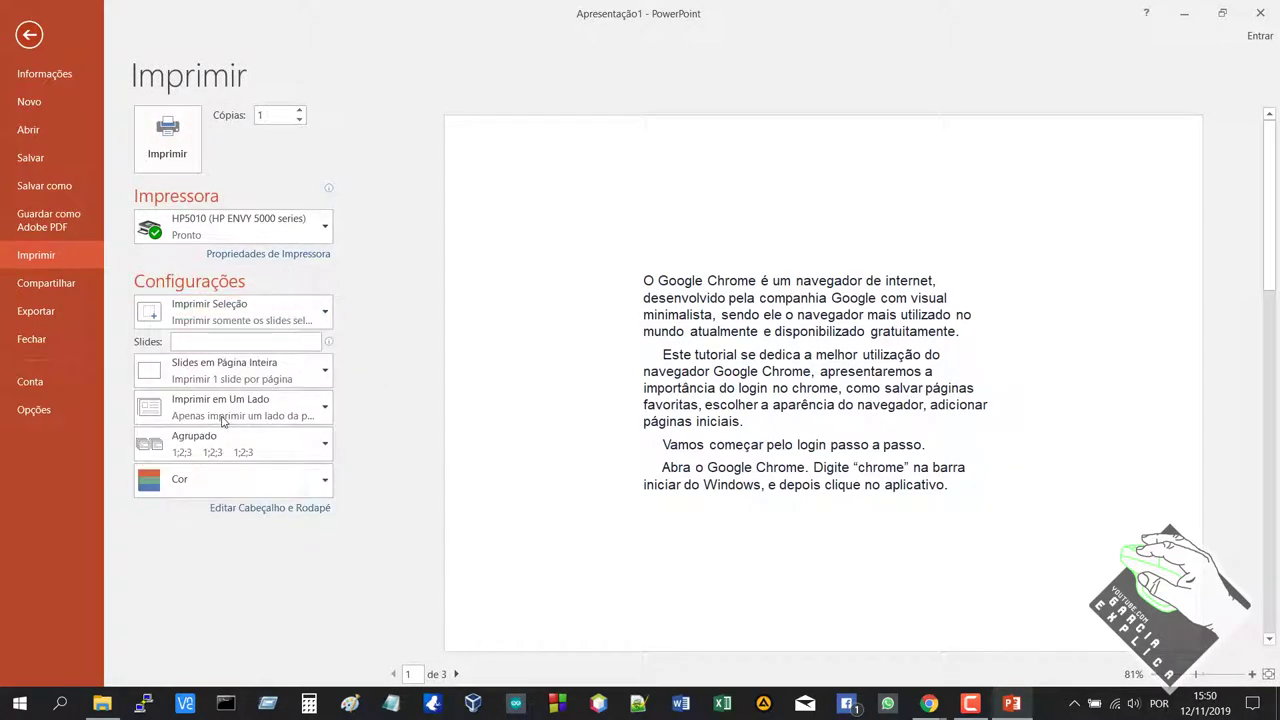
pyautogui.click(456, 674)
pyautogui.click(456, 674)
pyautogui.click(394, 675)
# Step: Try Imprimir Slide Atual and Intervalo Personalizado, then return to Imprimir Todos os Slides
pyautogui.click(275, 320)
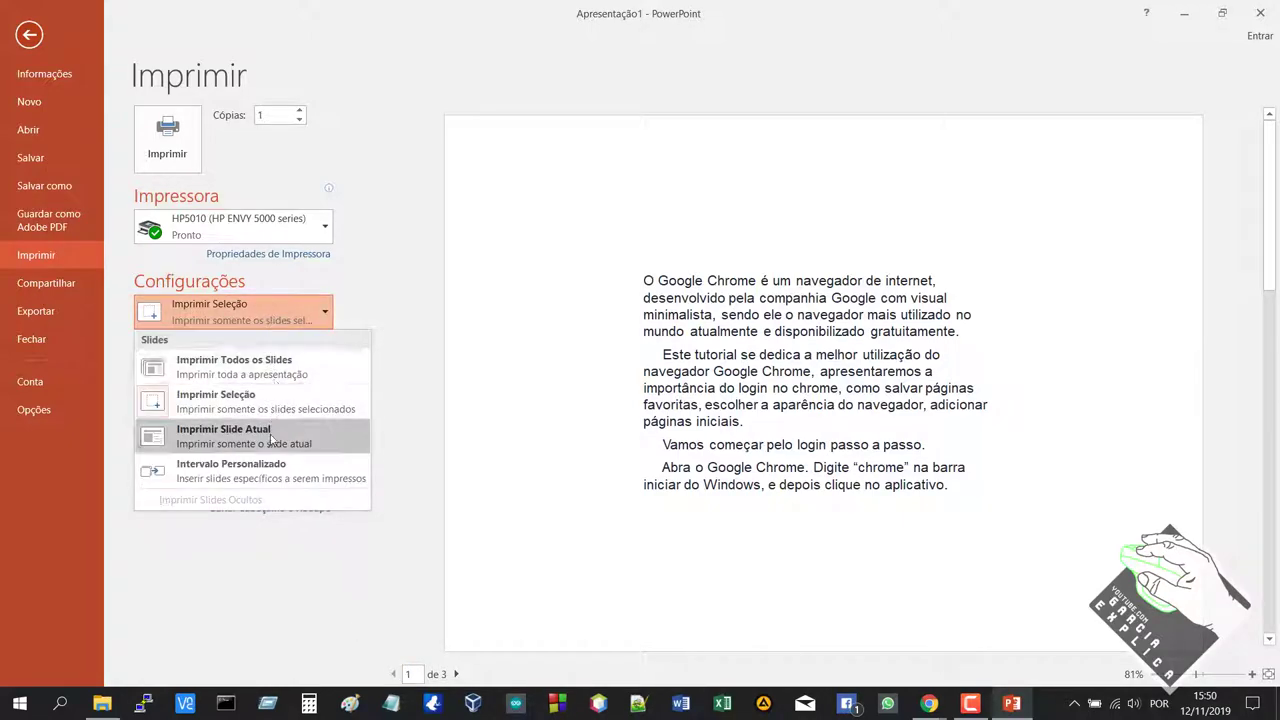
pyautogui.click(235, 436)
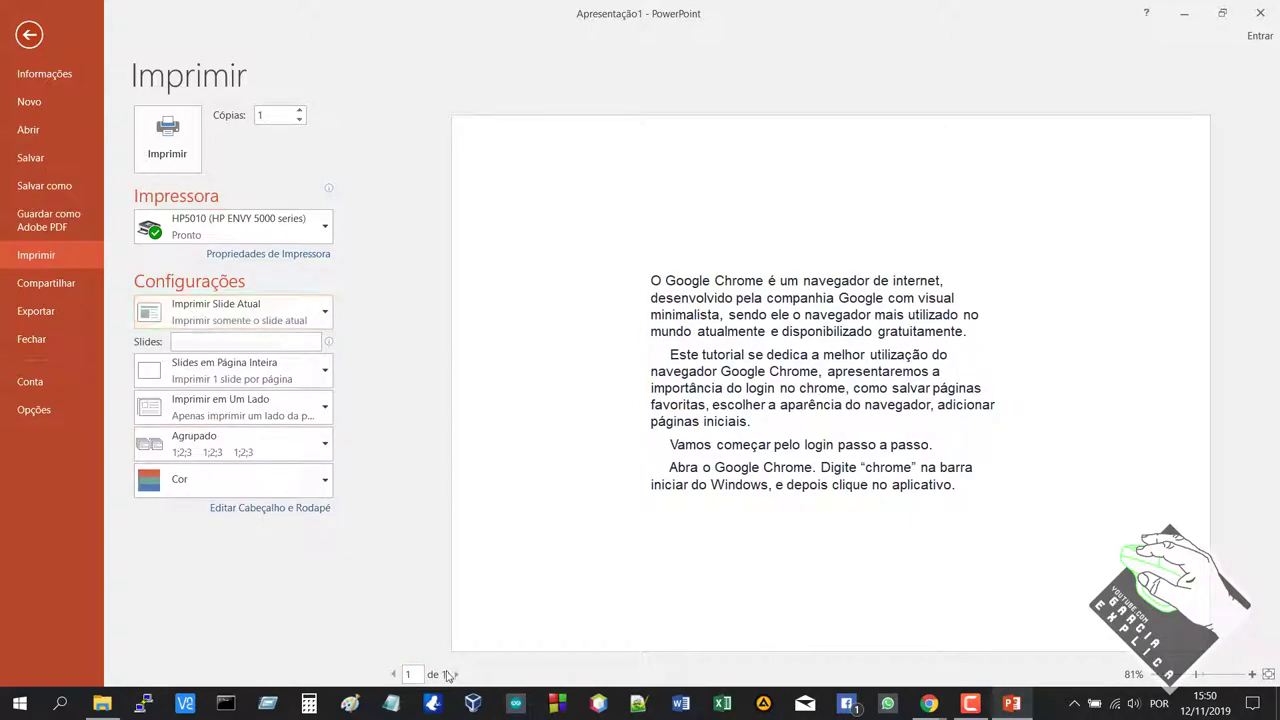
pyautogui.click(238, 325)
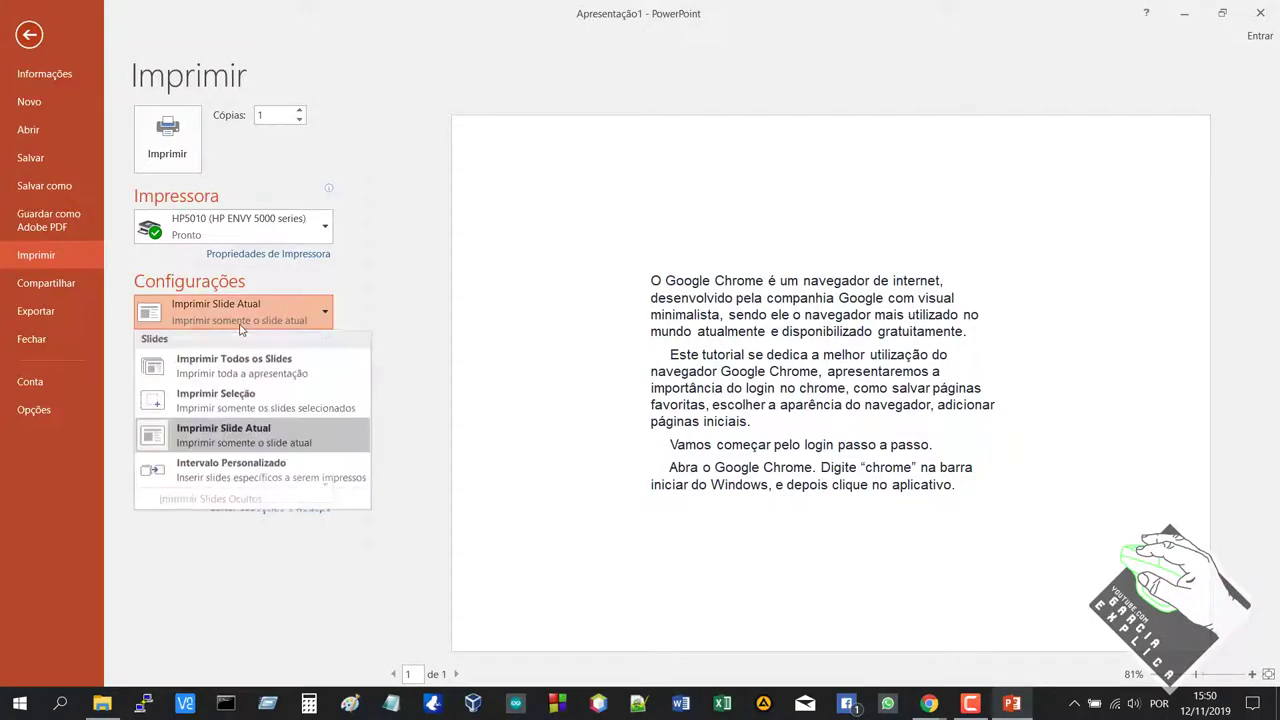
pyautogui.click(236, 468)
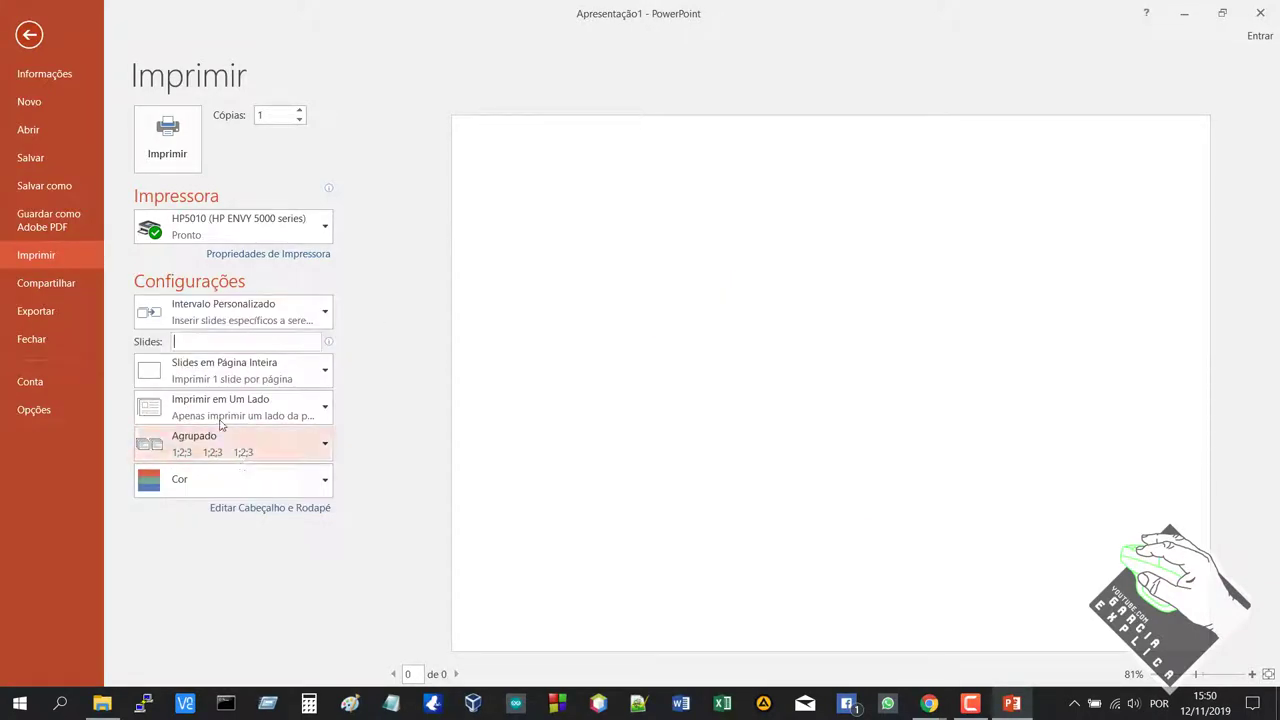
pyautogui.click(190, 318)
pyautogui.click(207, 368)
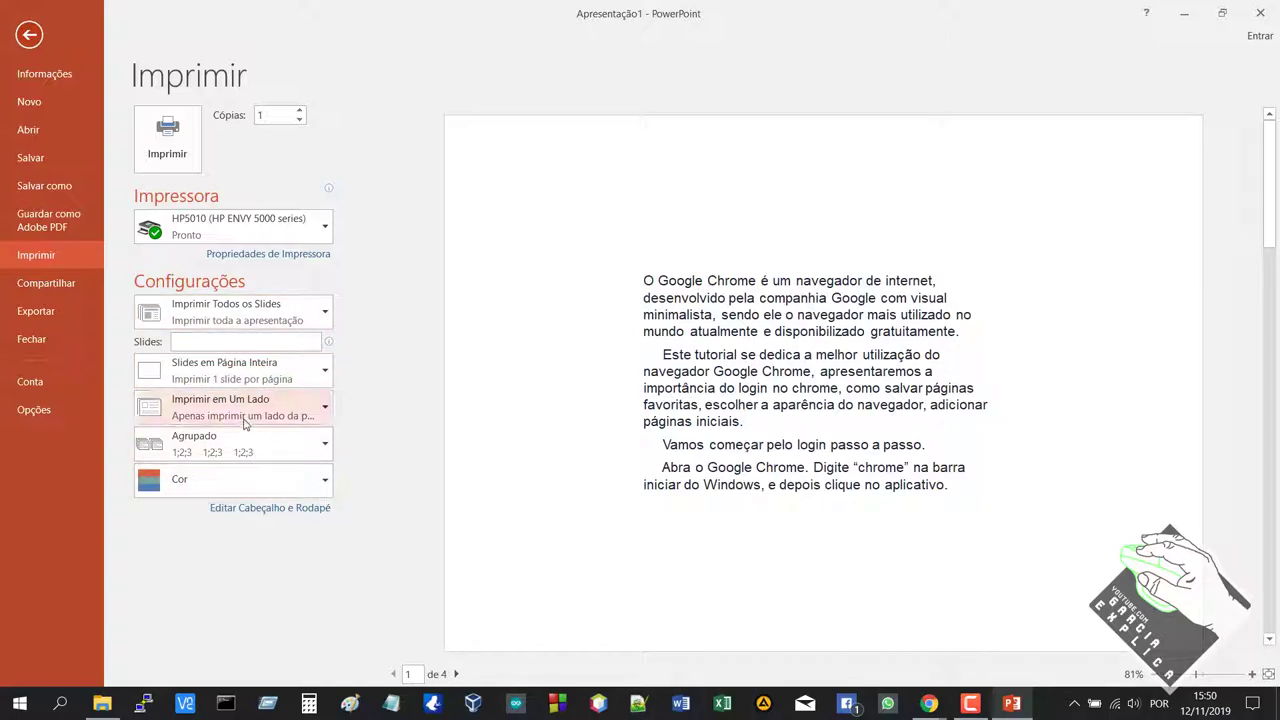
# Step: Keep Agrupado collation, check the colour options, and leave the print view
pyautogui.click(244, 455)
pyautogui.click(244, 455)
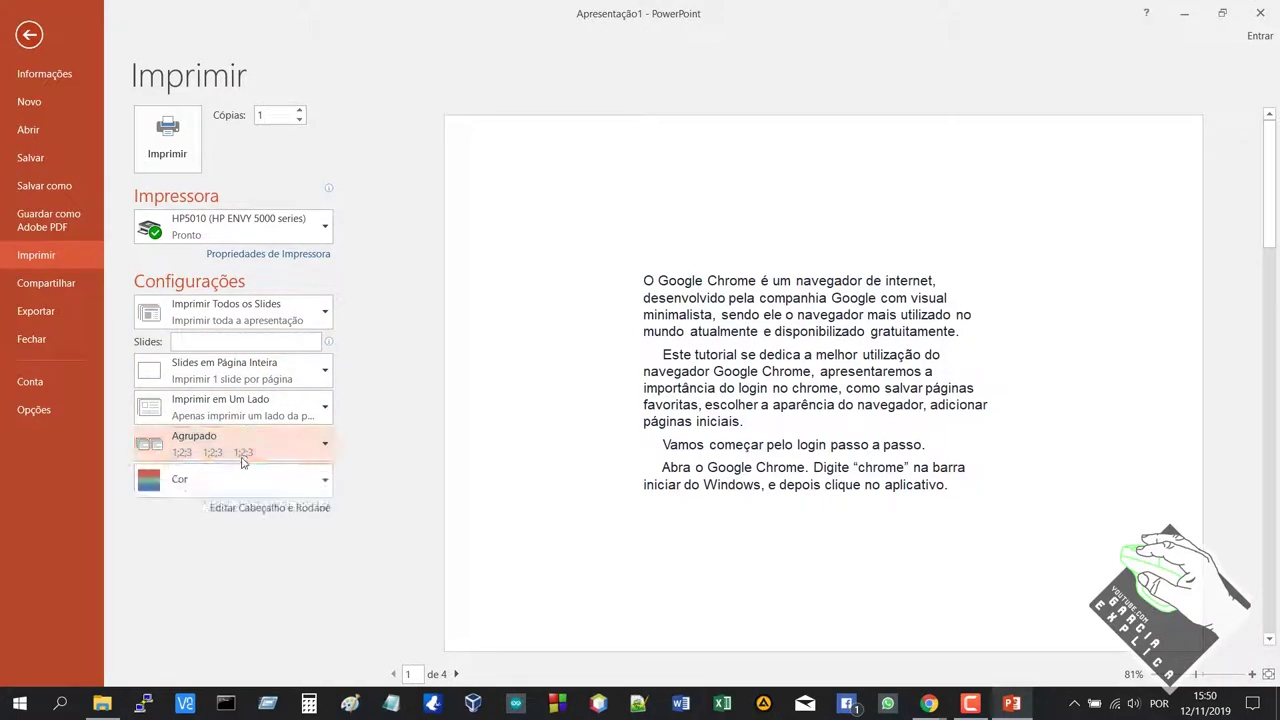
pyautogui.doubleClick(232, 485)
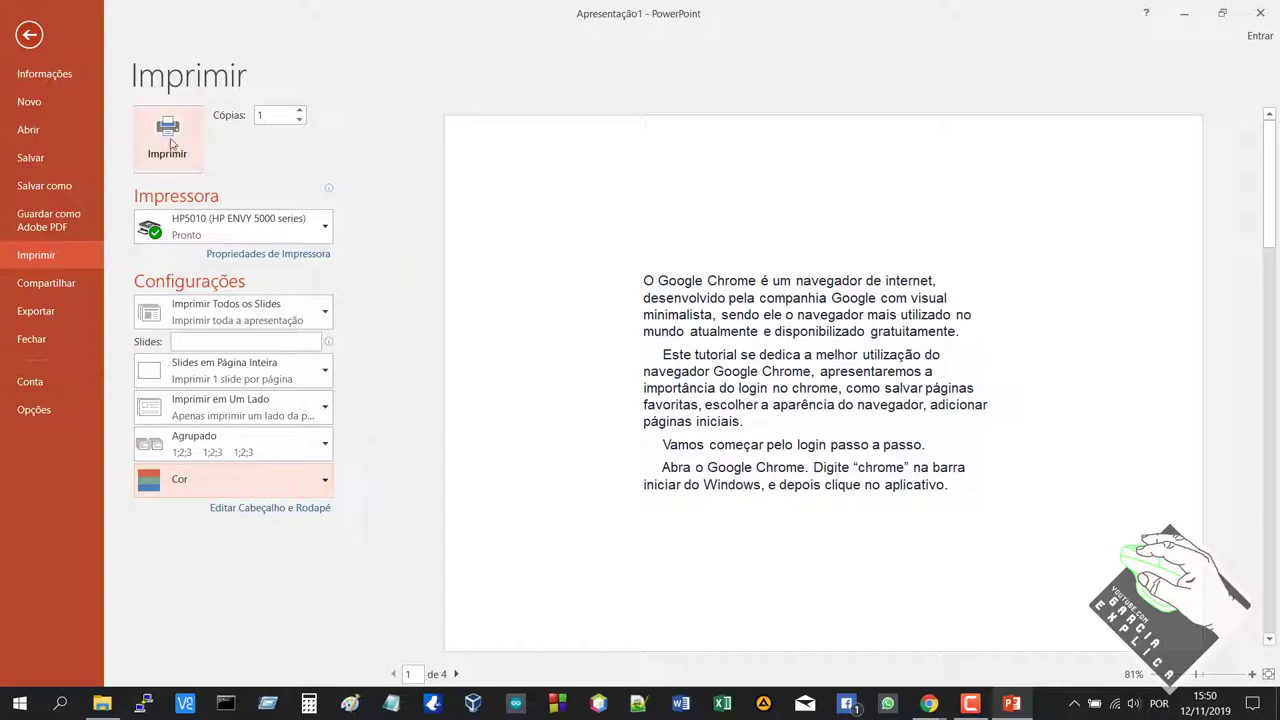
pyautogui.click(29, 35)
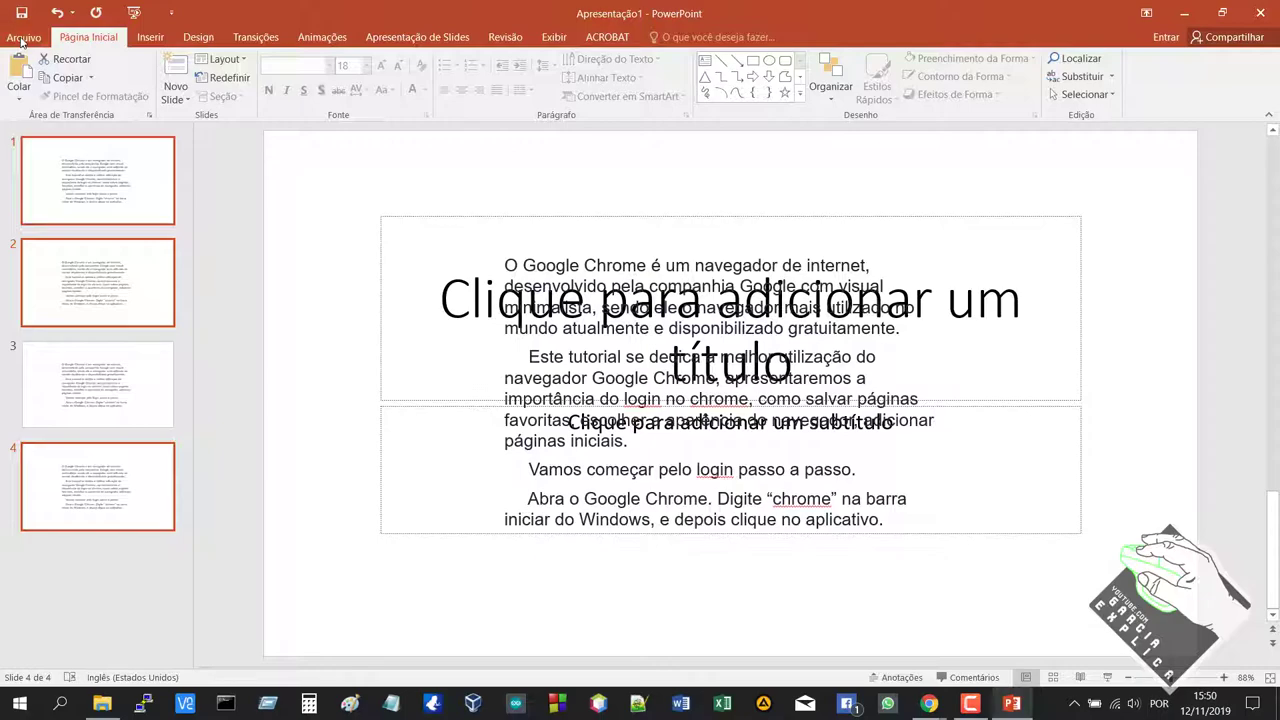
pyautogui.click(25, 37)
pyautogui.click(29, 35)
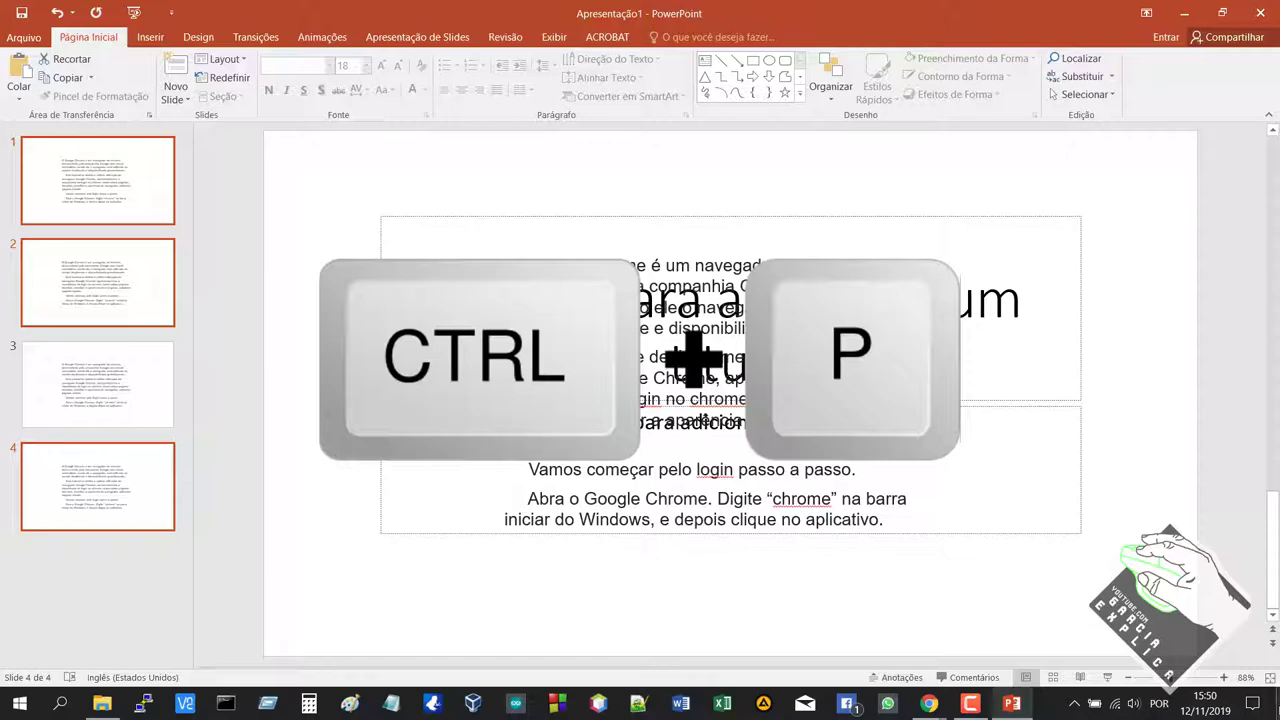
# Step: Switch to the 'Google Chrome 1' tutorial window and clear its text selection
pyautogui.moveTo(929, 703)
pyautogui.moveTo(960, 648)
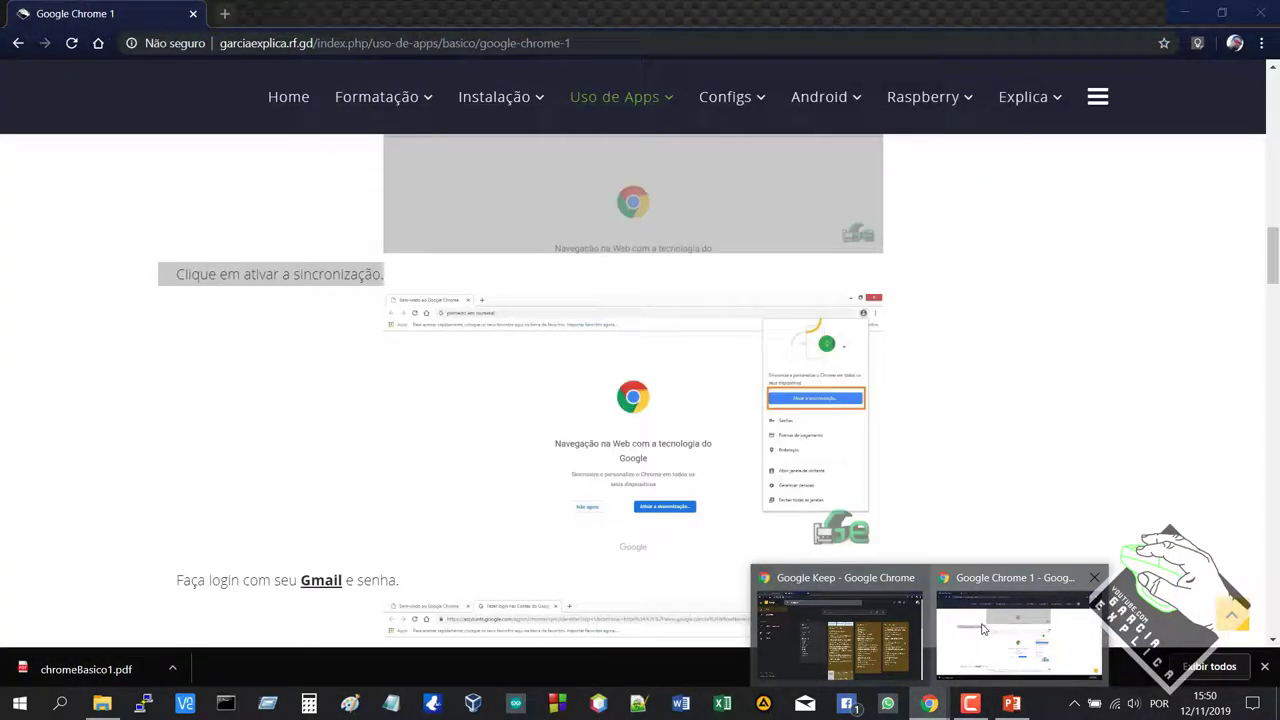
pyautogui.click(982, 626)
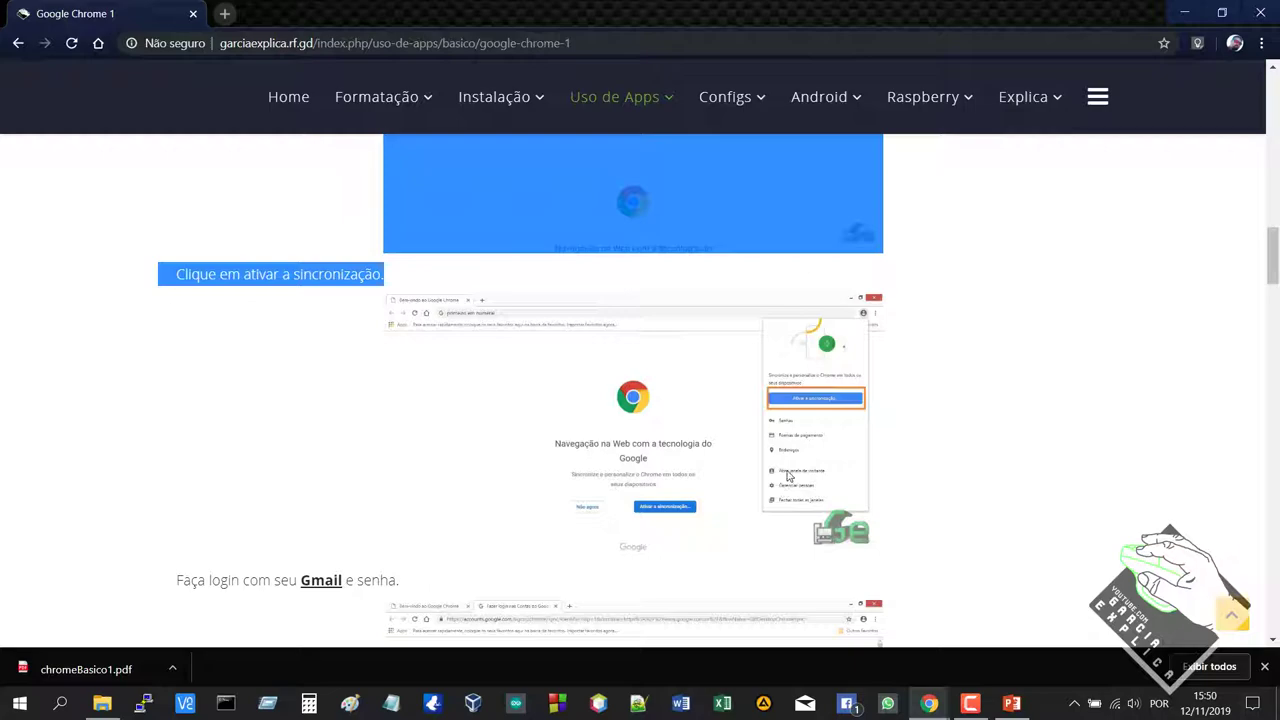
pyautogui.click(994, 307)
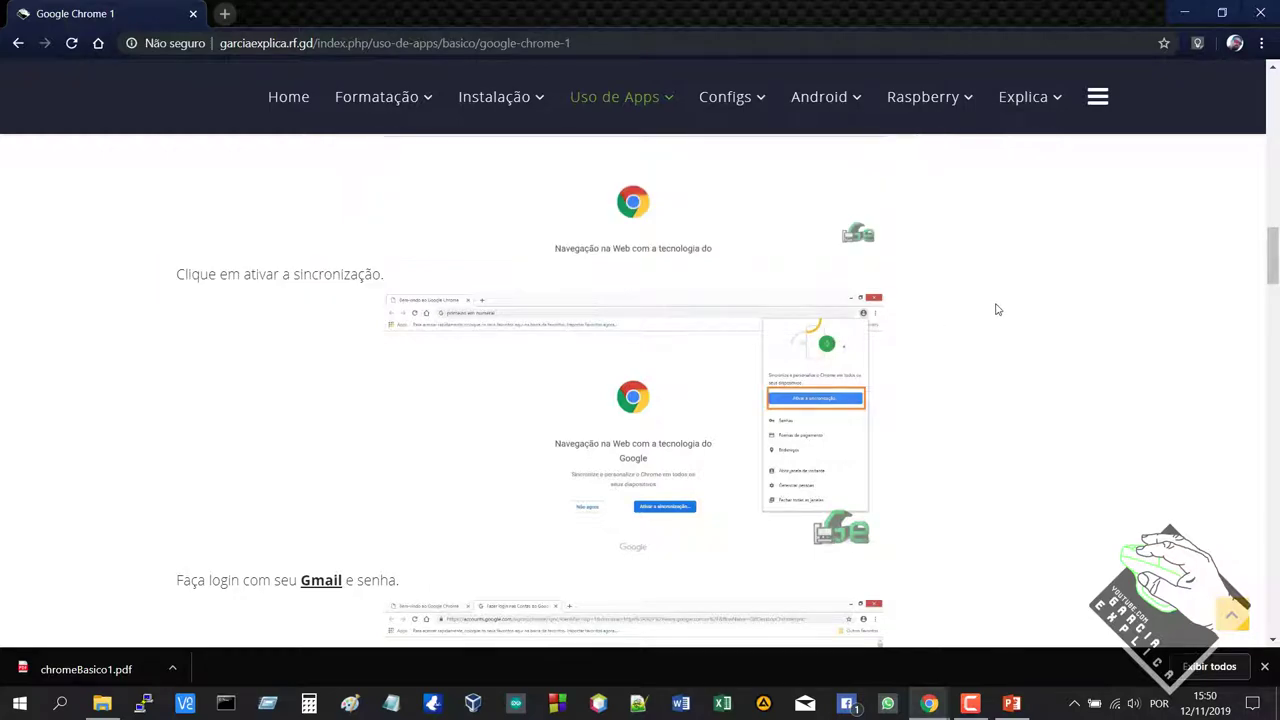